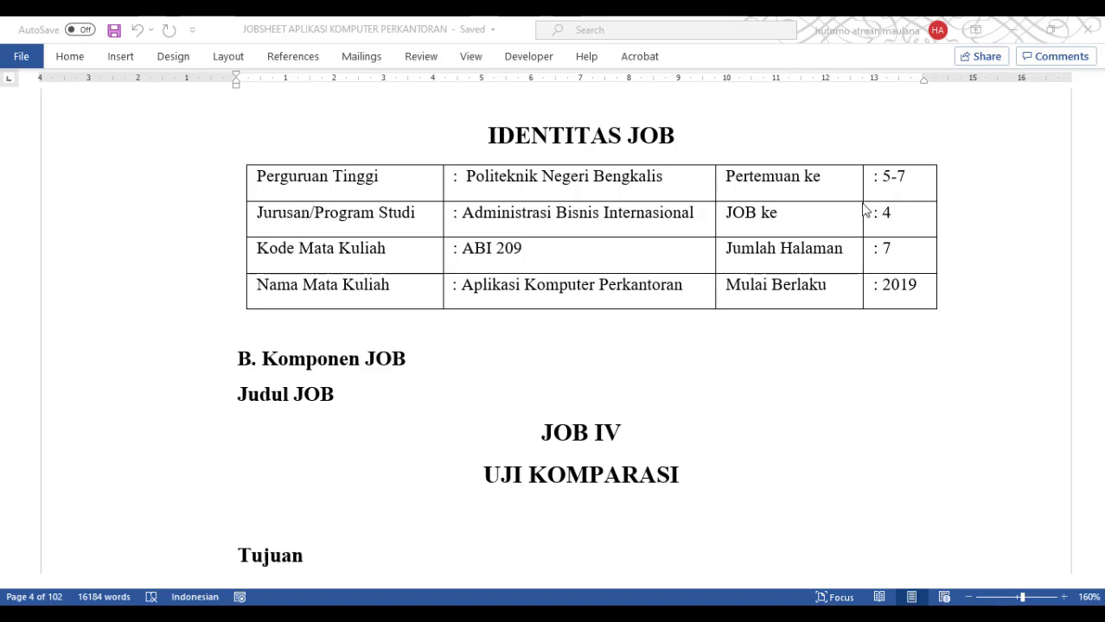
Read through the JOB IV Uji Komparasi jobsheet's objective, theory, references and procedure up to the Analisa dan Pembahasan section
scroll(653, 360, down, 1)
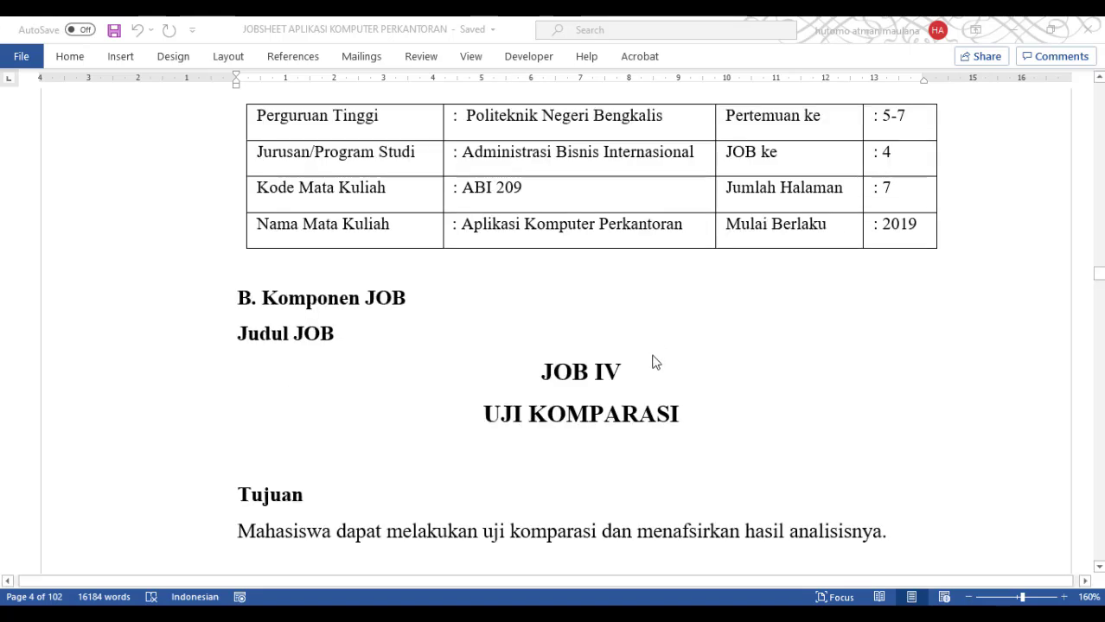
scroll(649, 358, down, 1)
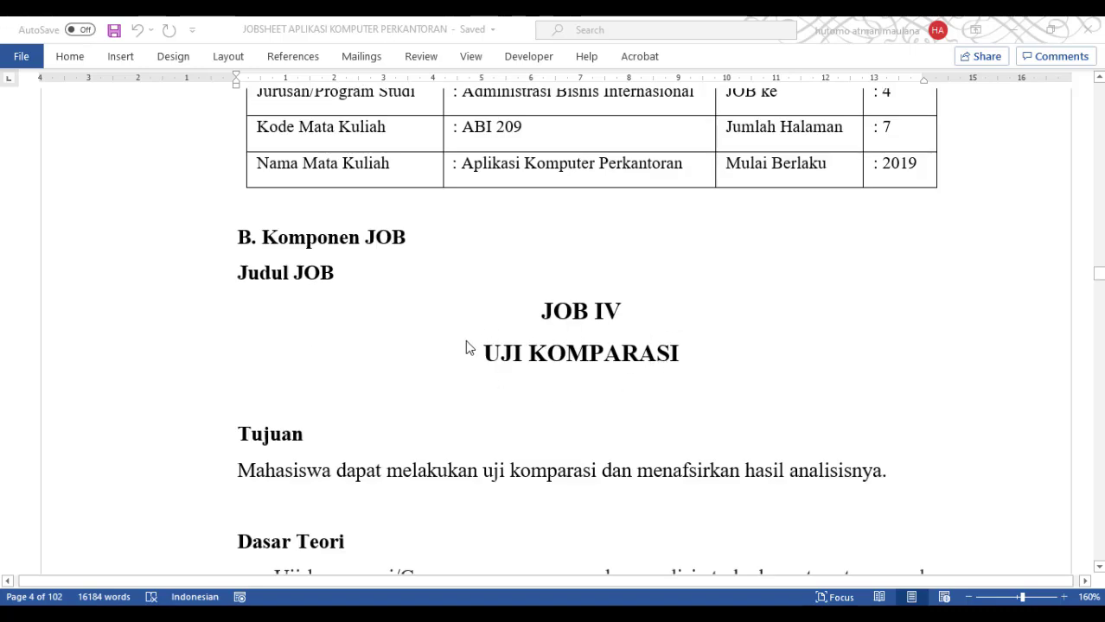
scroll(462, 356, down, 2)
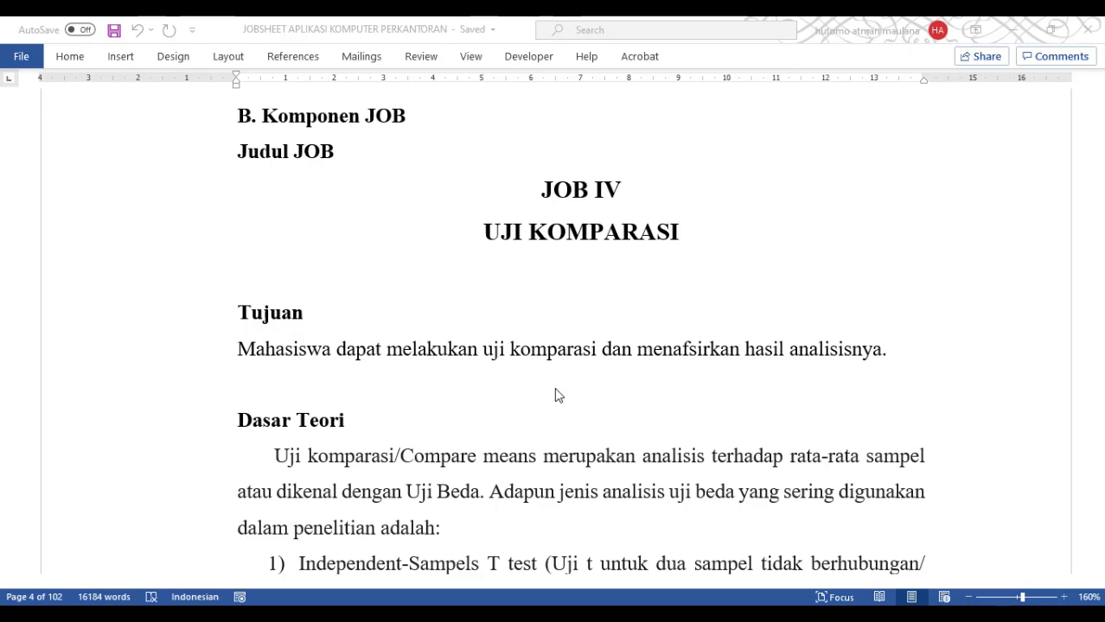
scroll(555, 390, down, 3)
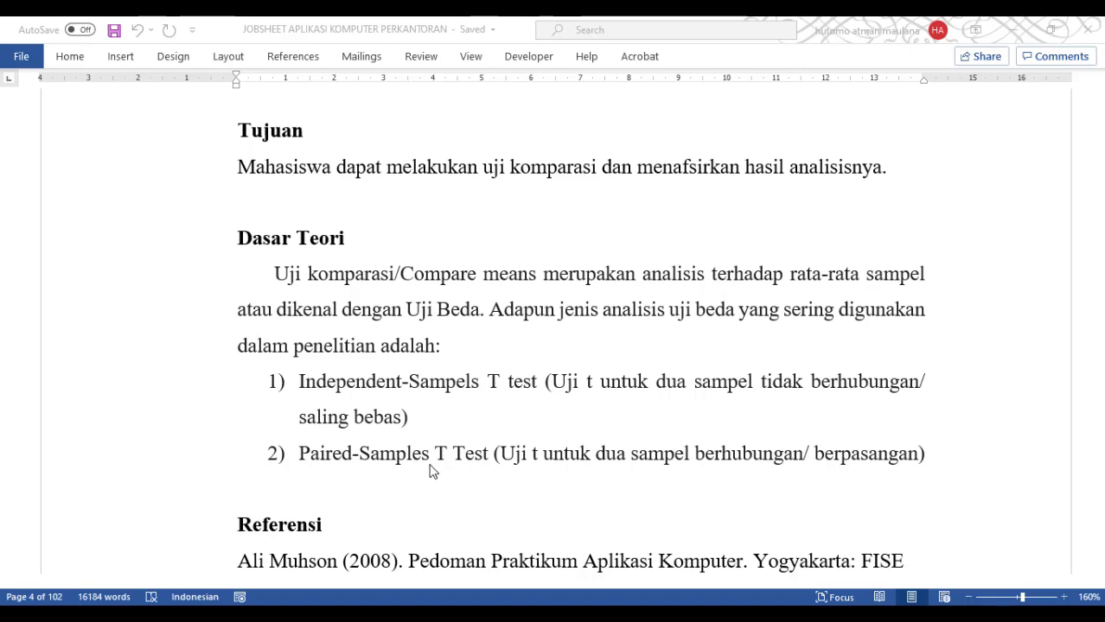
scroll(539, 452, down, 7)
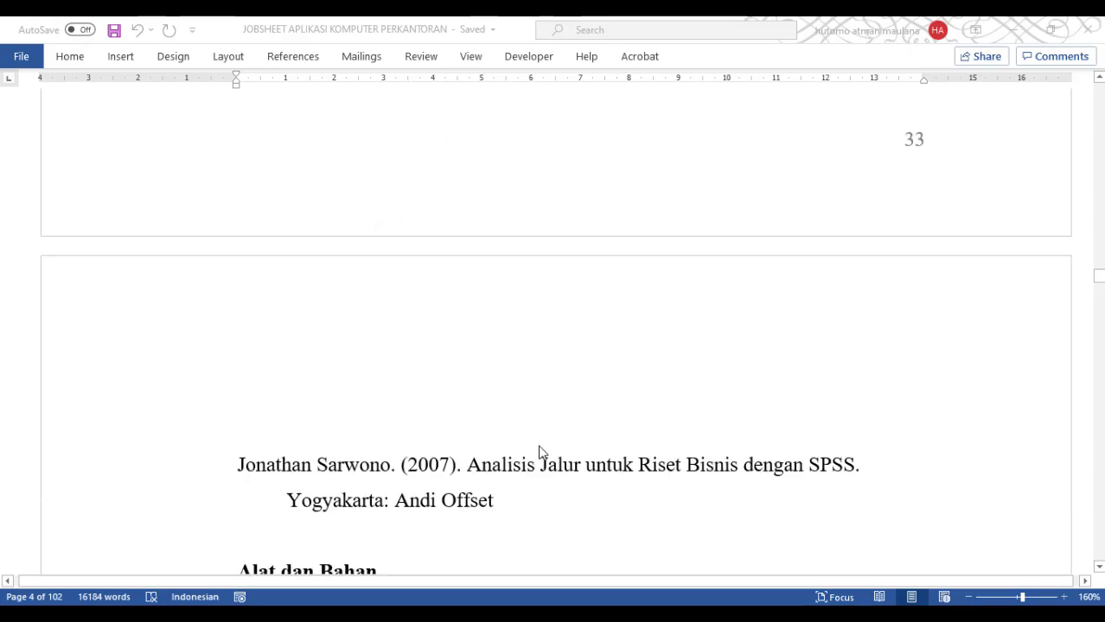
scroll(539, 452, down, 10)
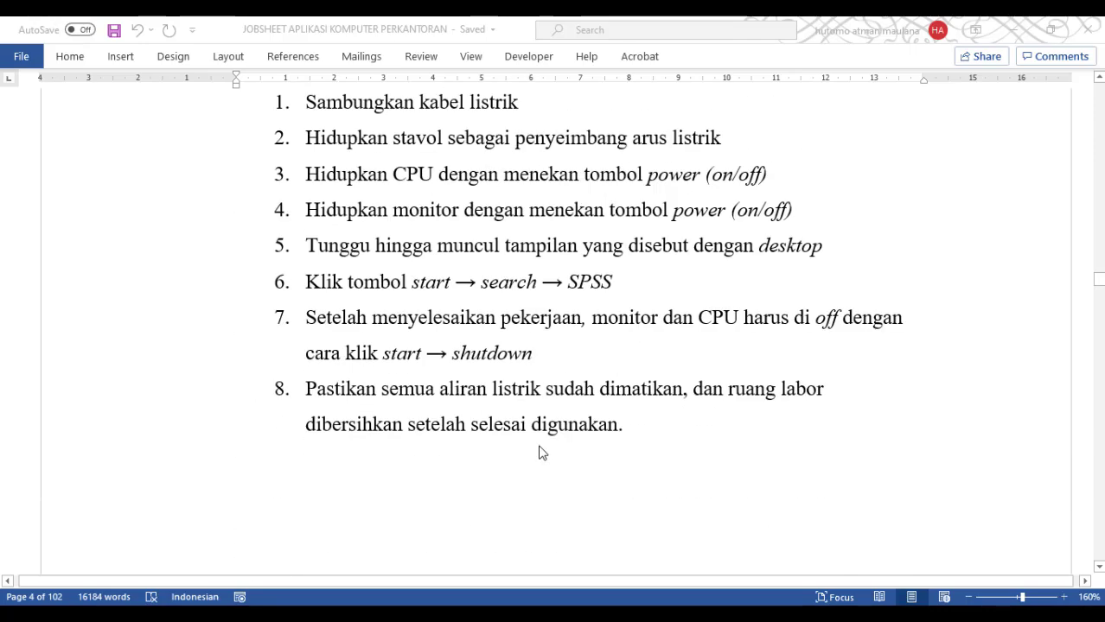
scroll(538, 452, down, 8)
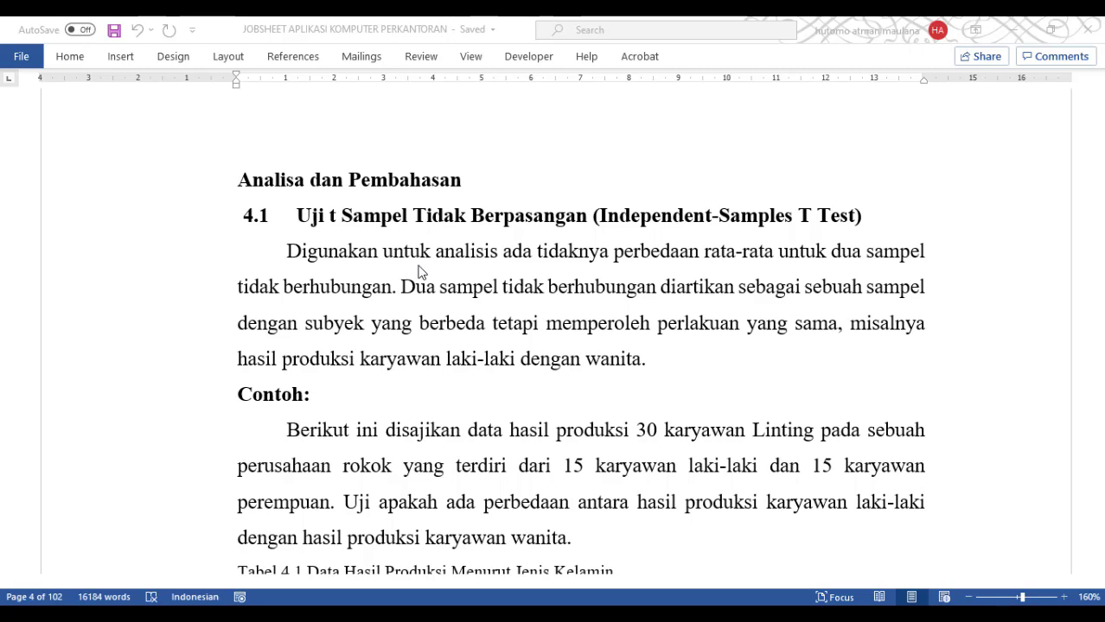
Examine the independent-samples t test example and the production data by gender in Tabel 4.1
scroll(480, 316, down, 3)
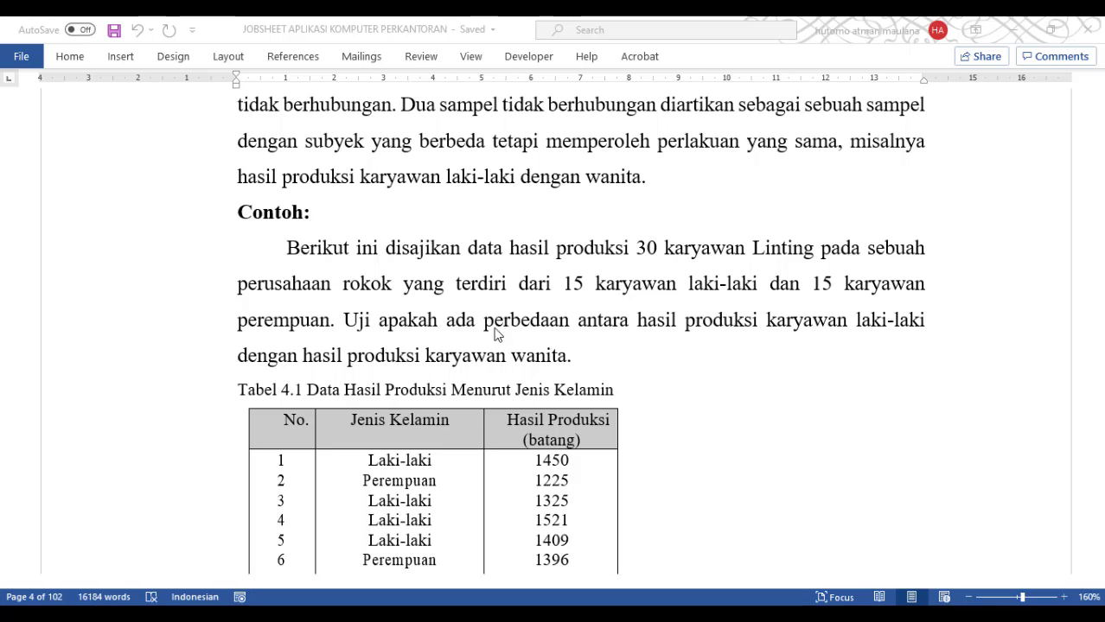
scroll(497, 337, down, 1)
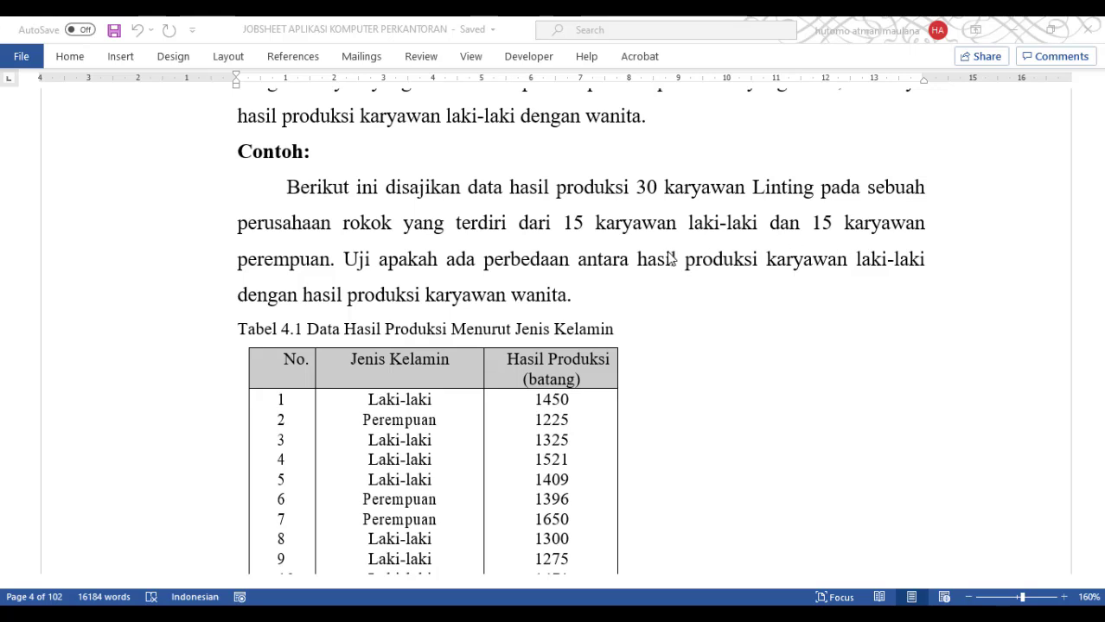
scroll(671, 258, down, 1)
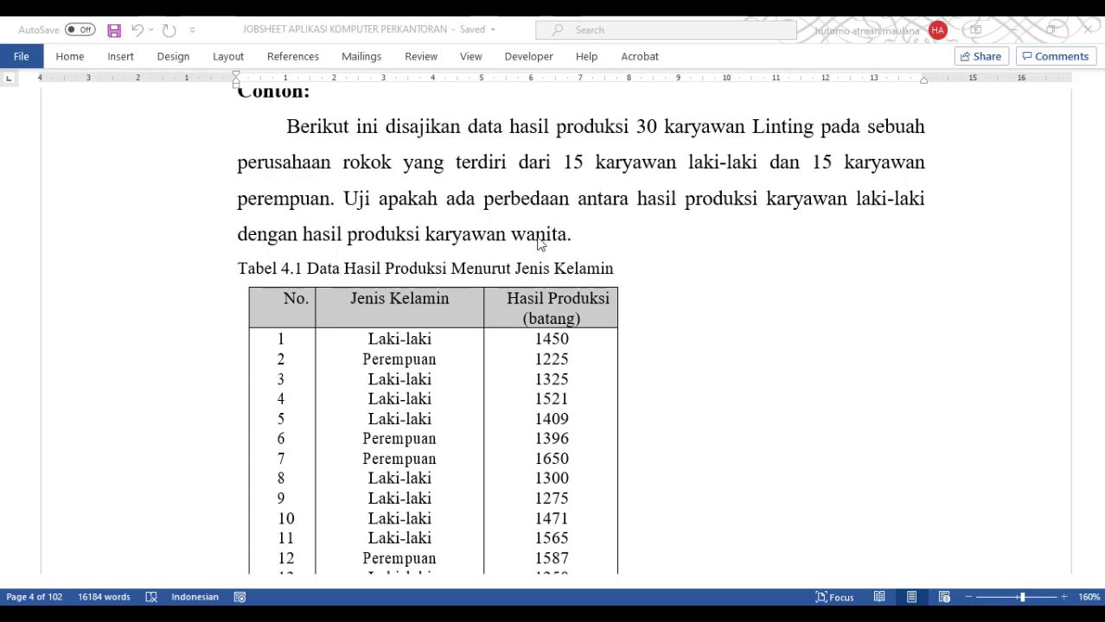
scroll(481, 292, down, 3)
scroll(481, 292, down, 1)
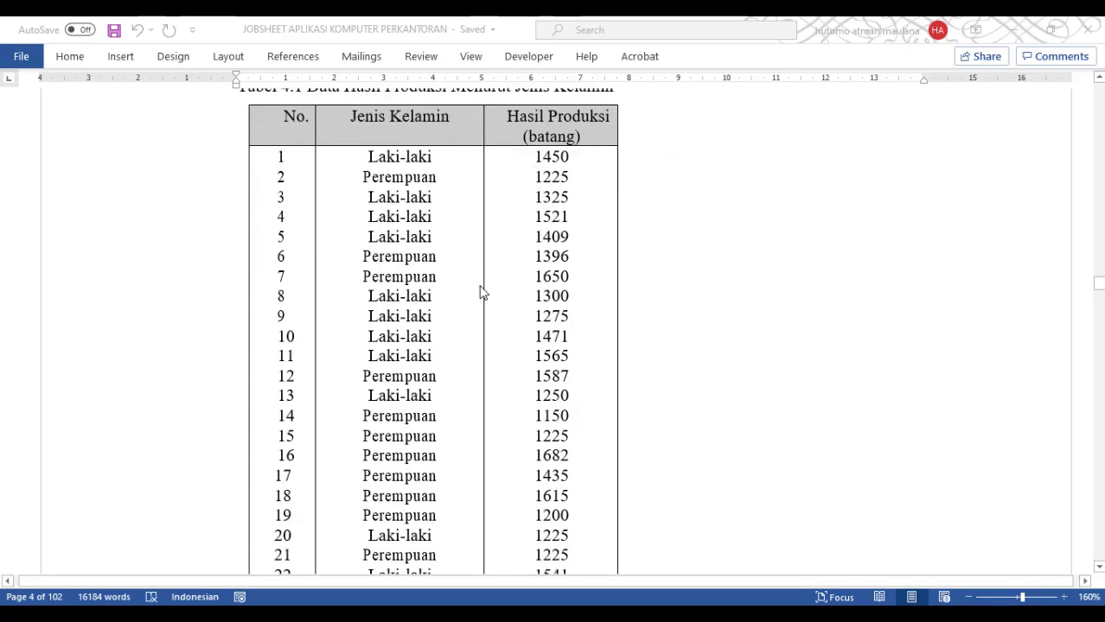
scroll(475, 211, down, 3)
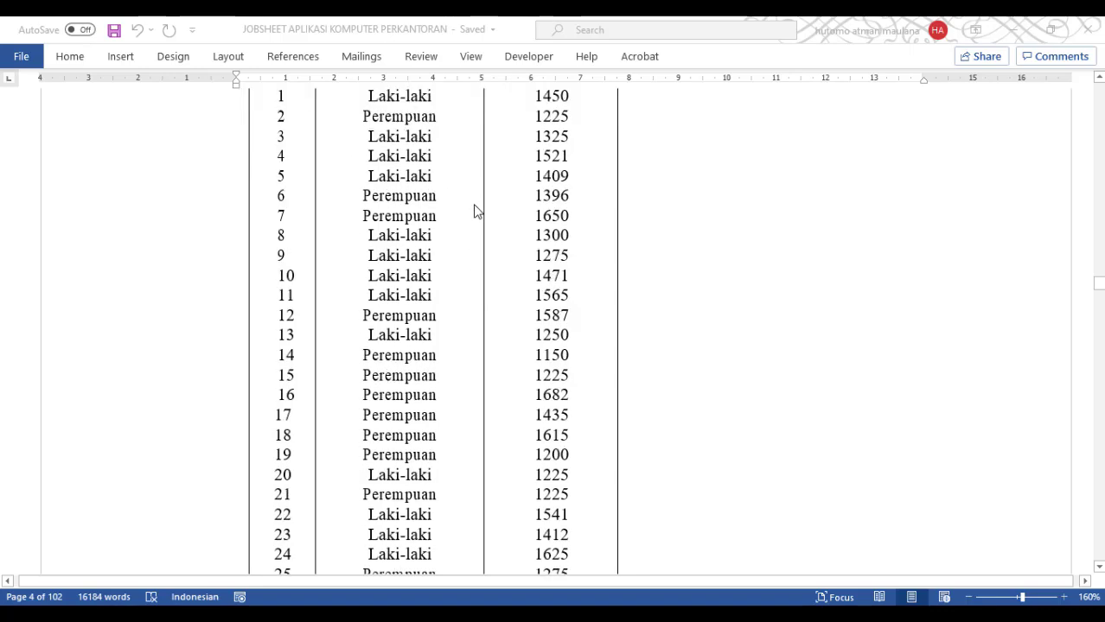
scroll(476, 213, up, 4)
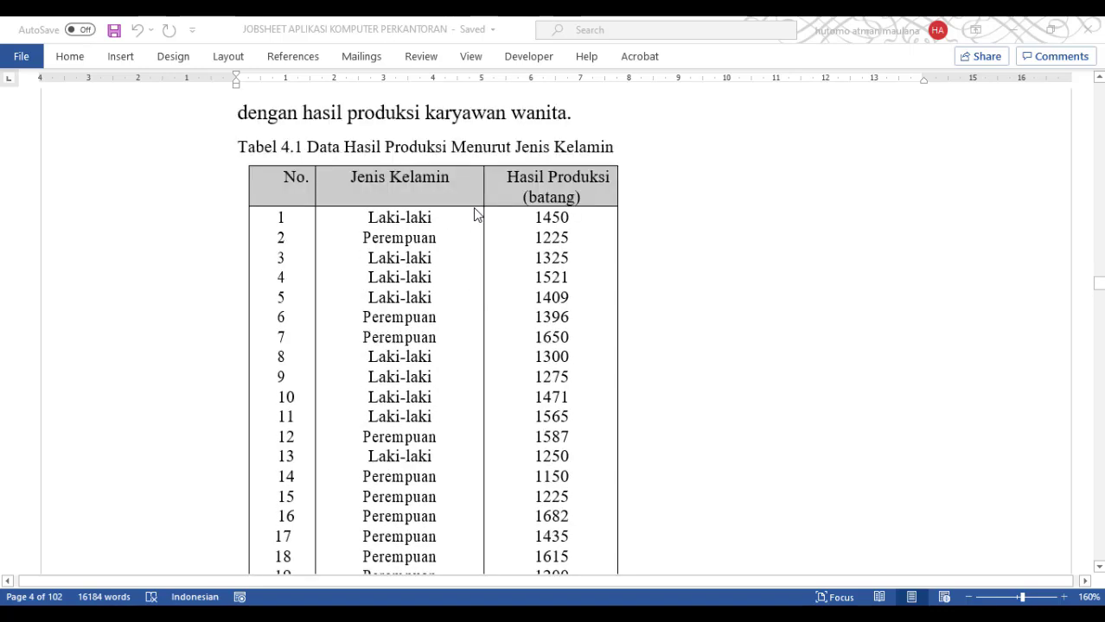
scroll(478, 214, down, 1)
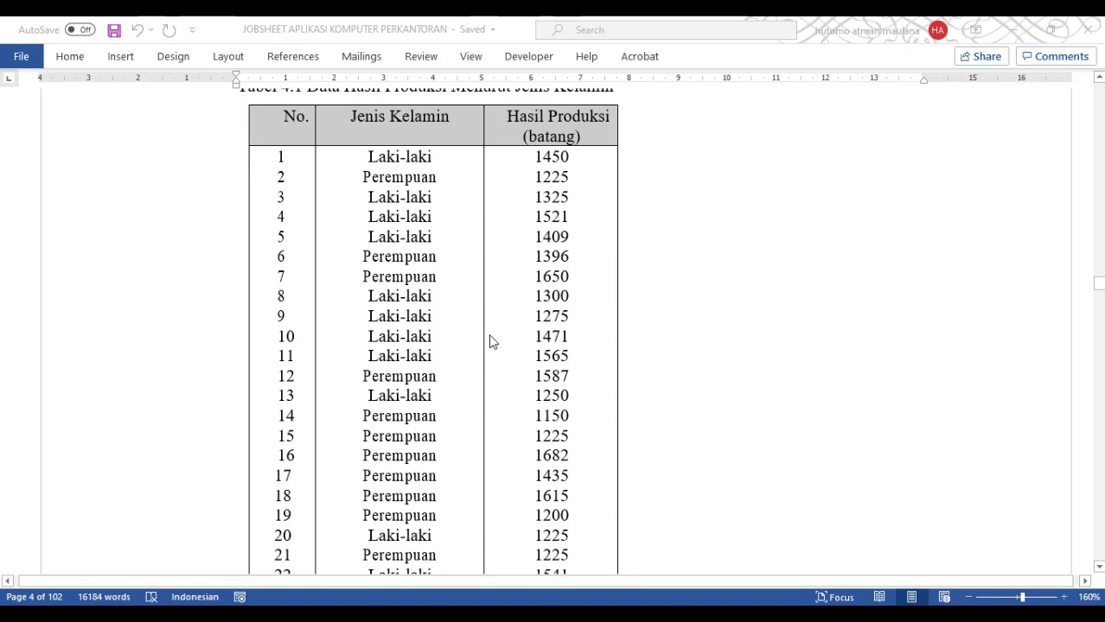
Shrink the jobsheet window, move it aside over the data editor, and switch to SPSS Statistics
click(1049, 31)
drag(321, 28, 852, 32)
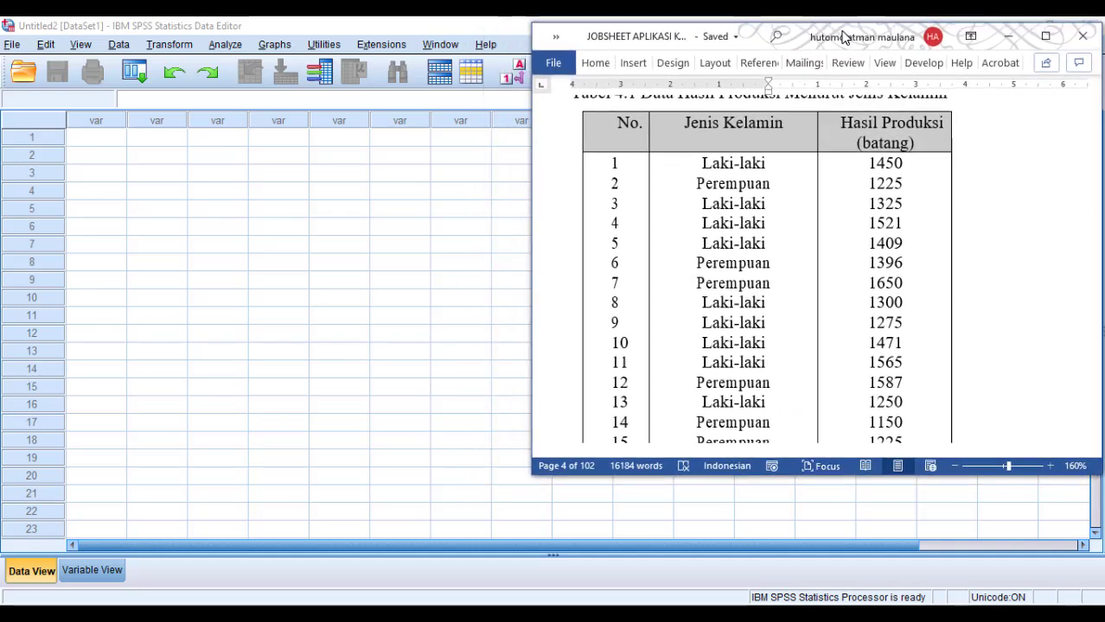
click(410, 24)
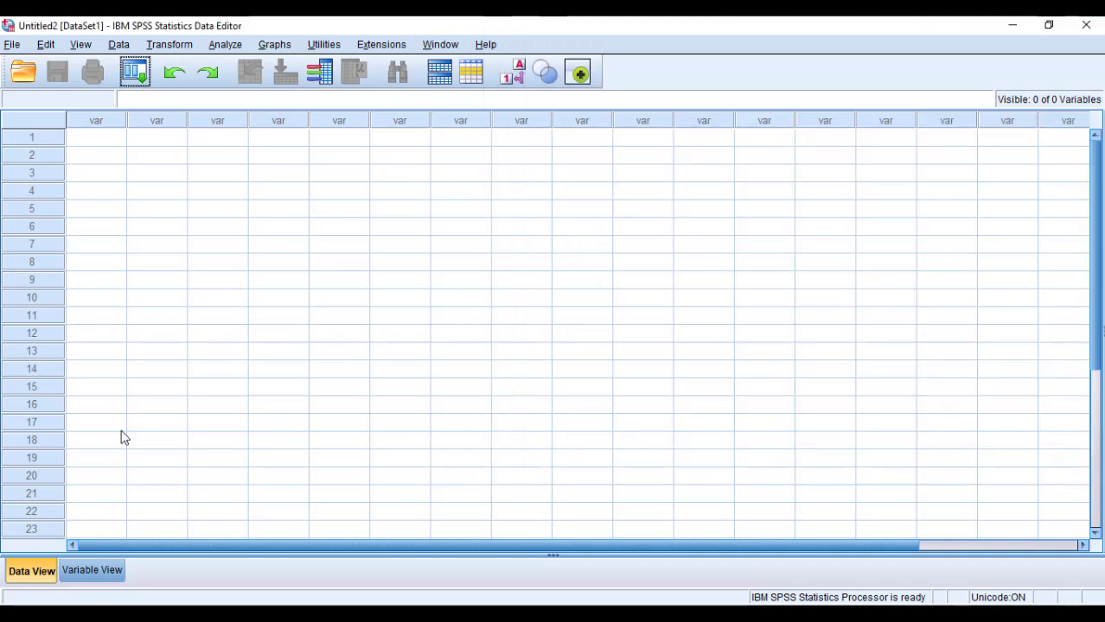
Define the first variable as Jenis_Kelamin, widen the name column to fit, and set its decimals to 0
click(93, 569)
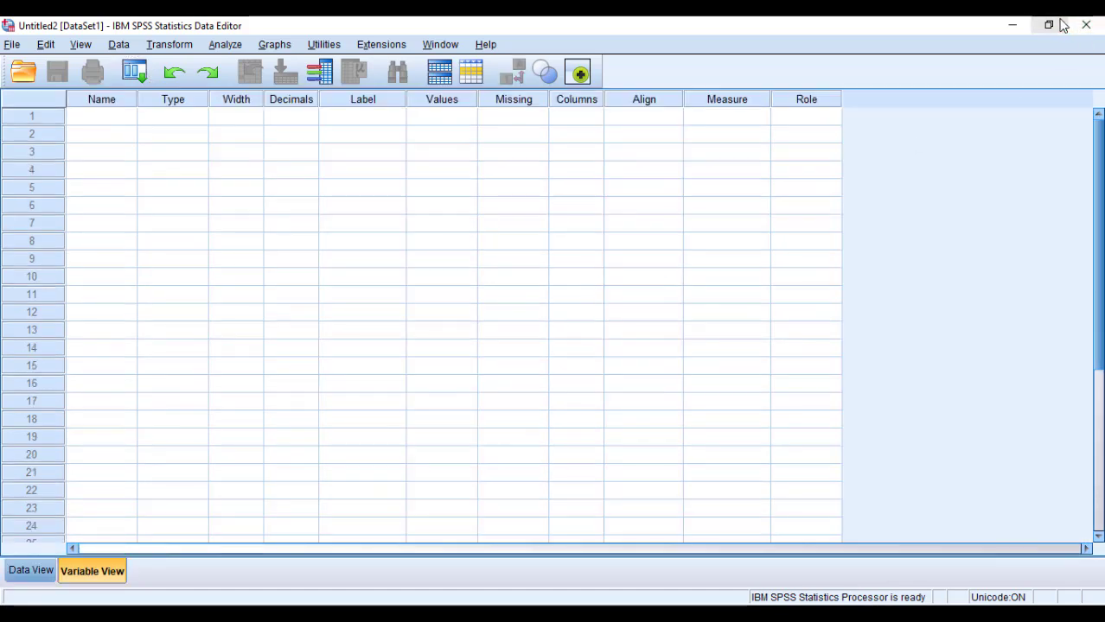
click(103, 123)
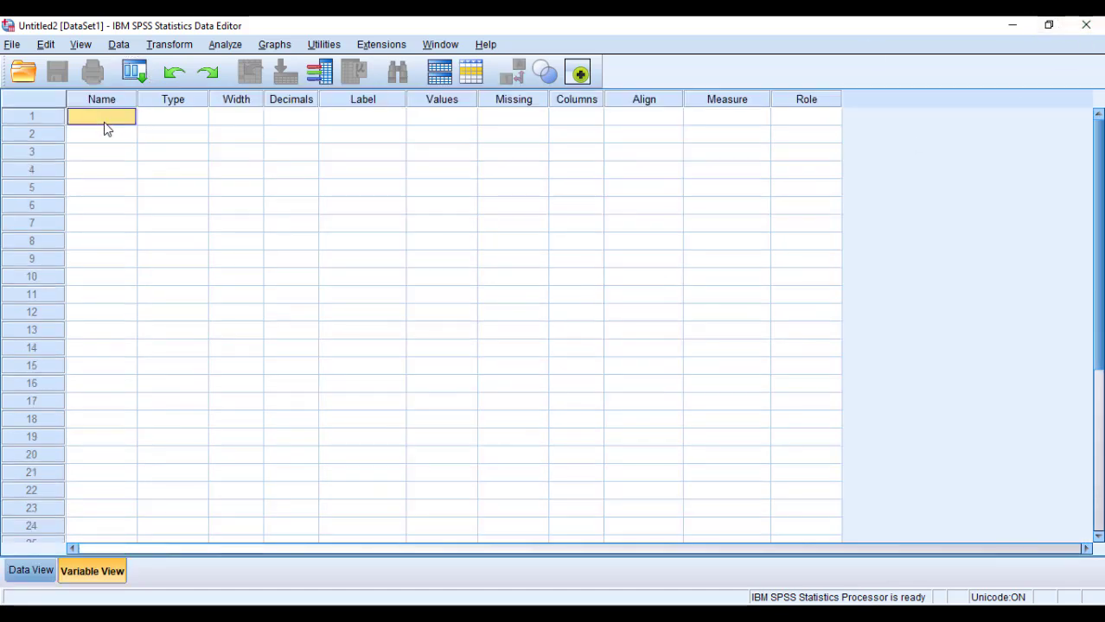
text(Jenis_Kelamin)
drag(137, 102, 150, 102)
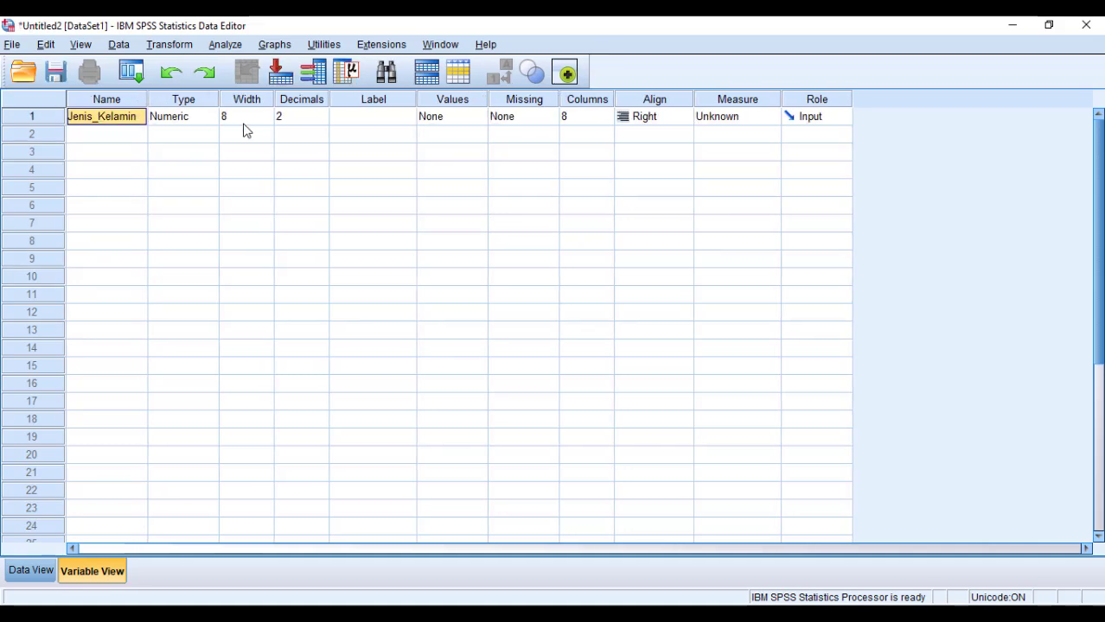
click(320, 121)
click(321, 122)
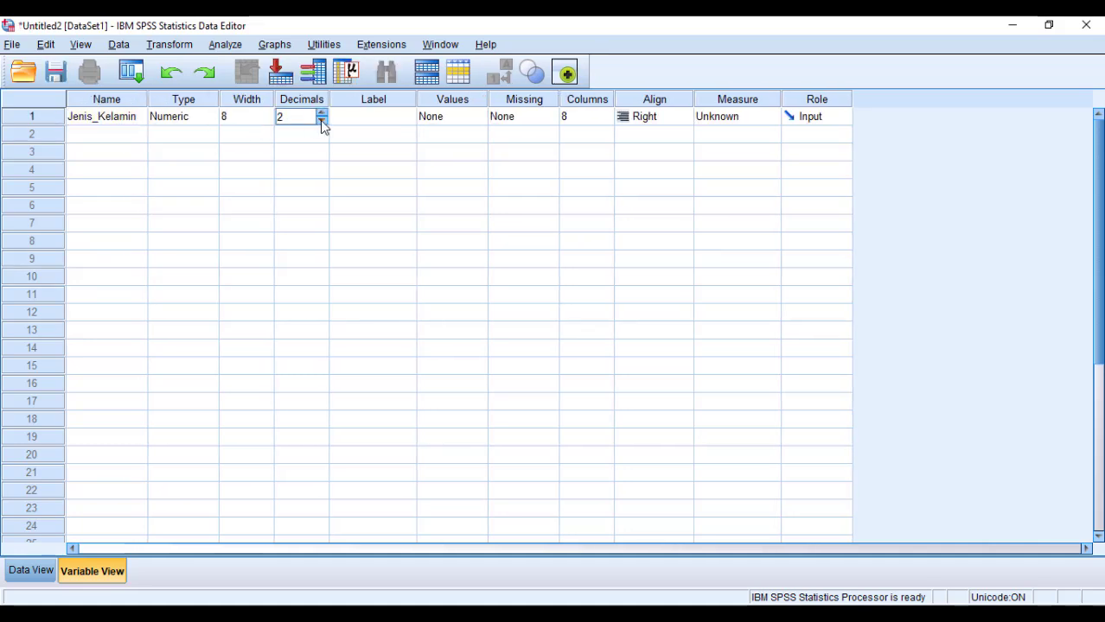
click(320, 122)
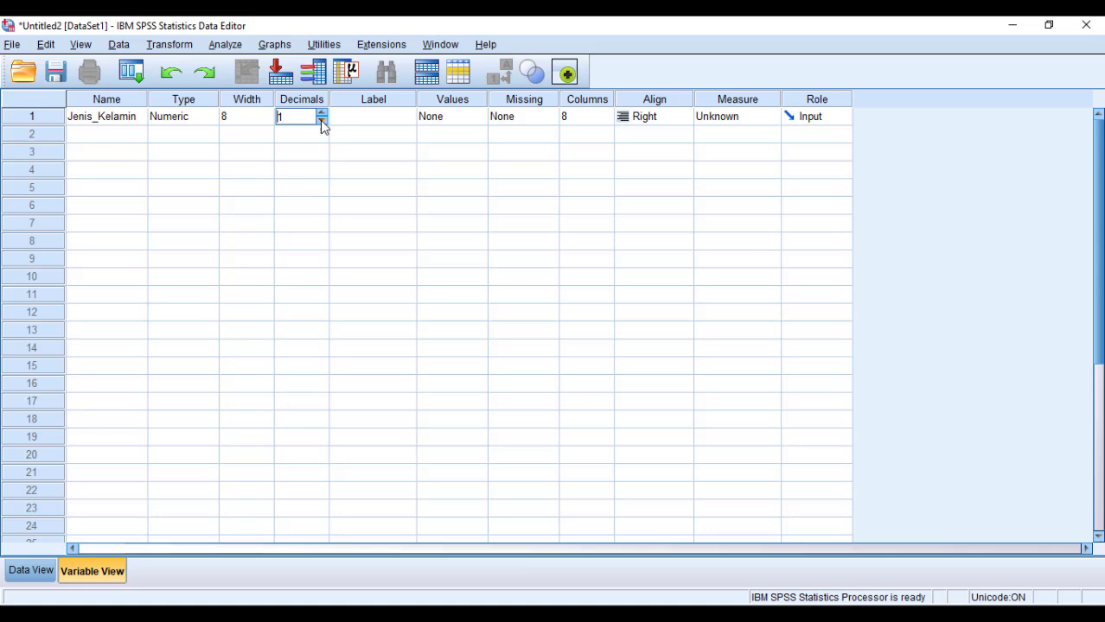
Give Jenis_Kelamin the value labels 1 = Laki-laki and 2 = Perempuan, and set its measure to Nominal
click(472, 119)
click(477, 118)
text(1)
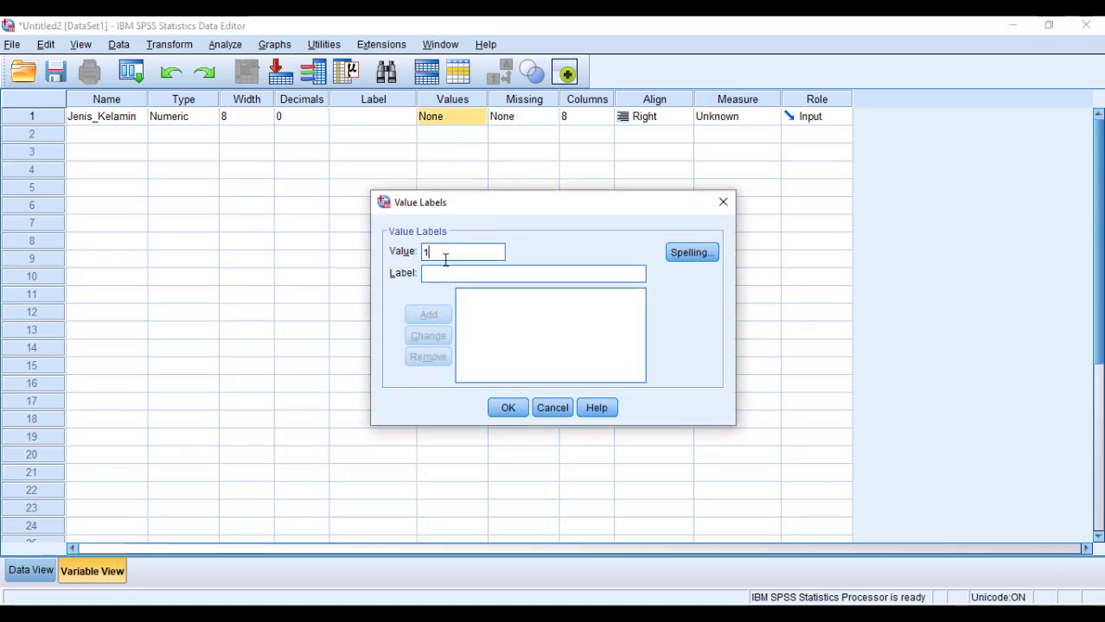
text( = "Laki)
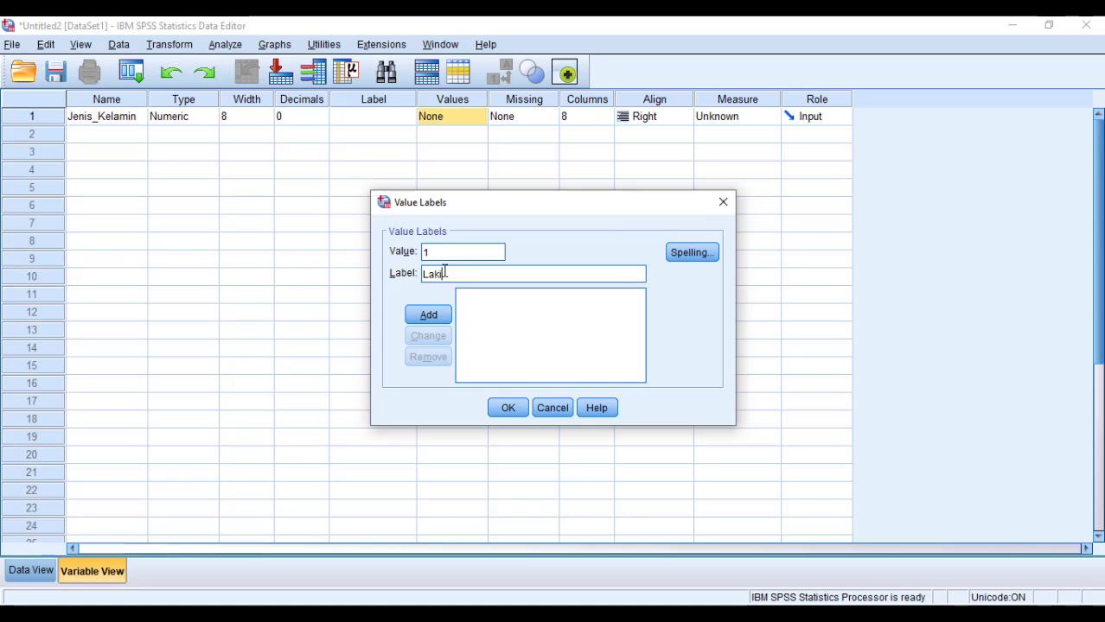
text(-laki)
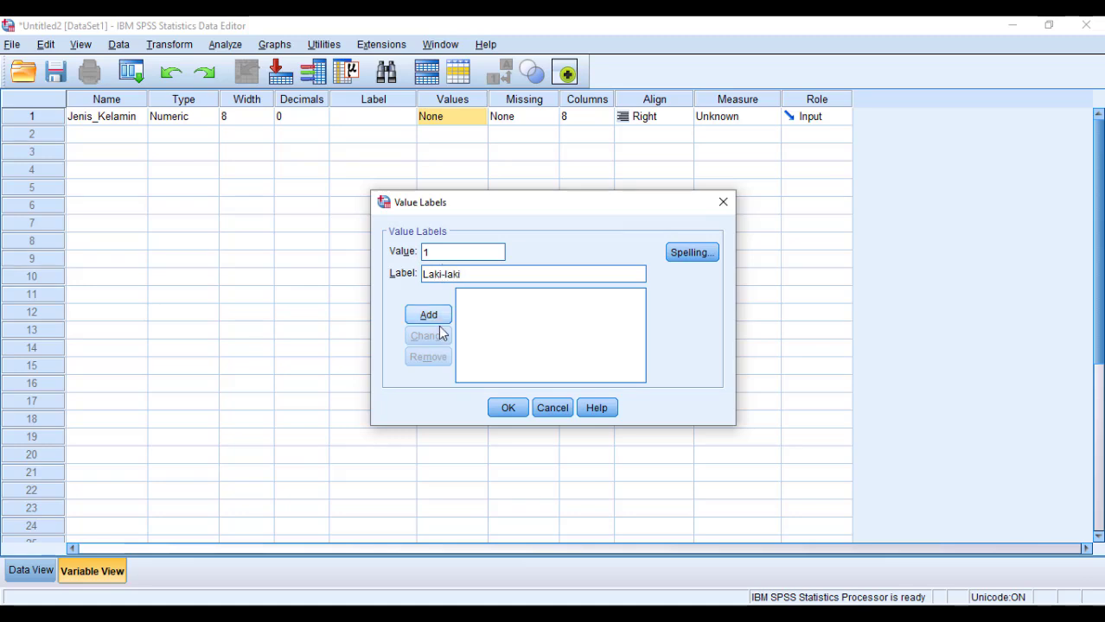
click(437, 320)
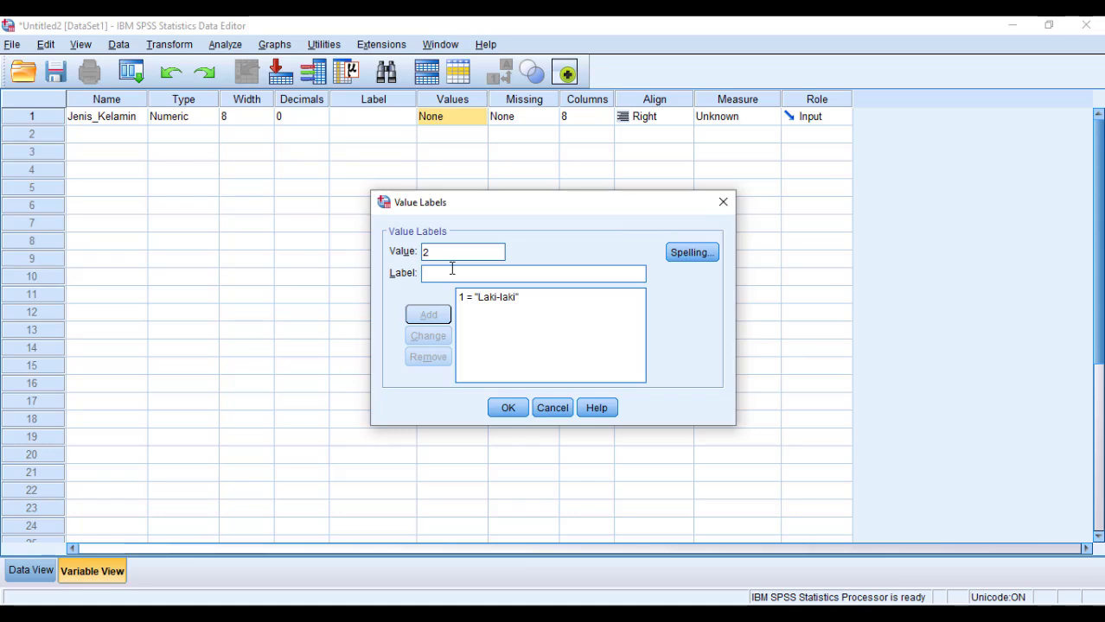
click(451, 271)
text(Perempua)
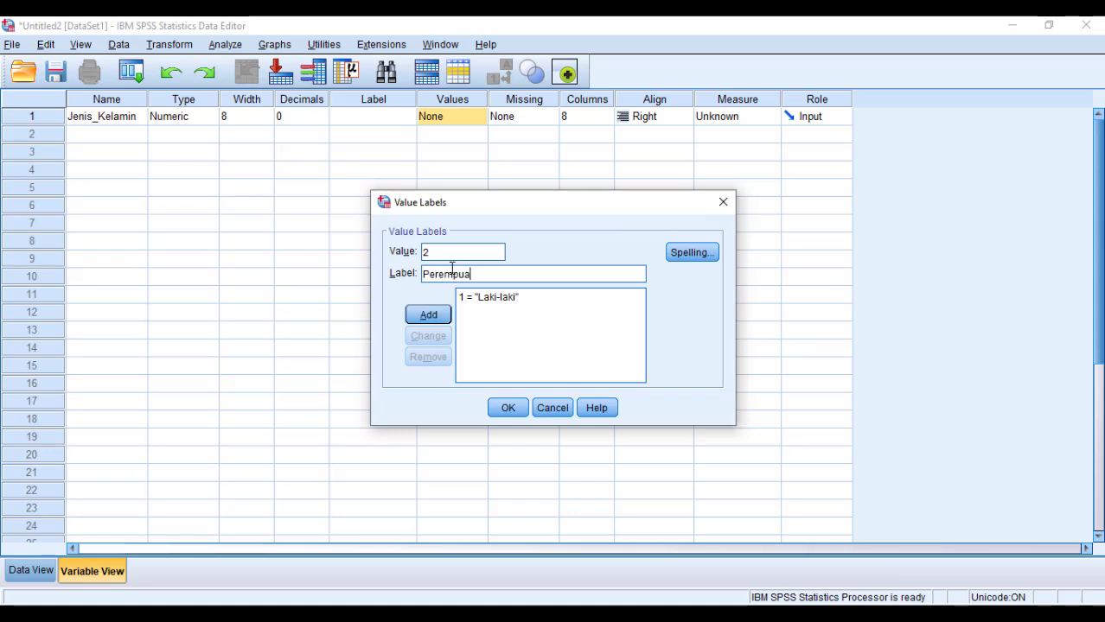
text(n)
click(428, 314)
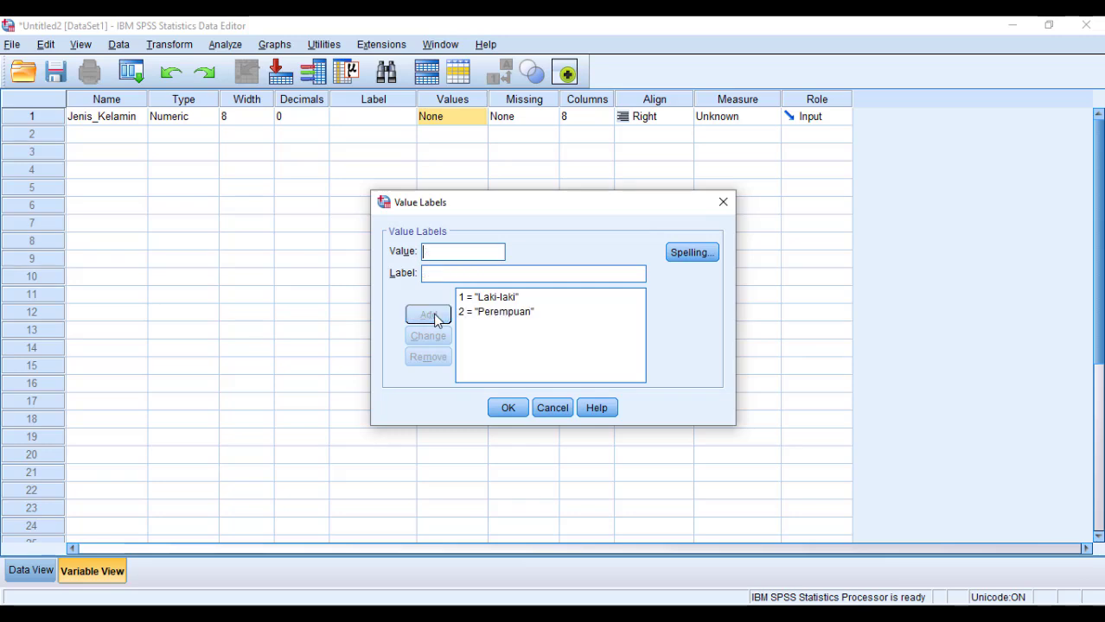
click(508, 408)
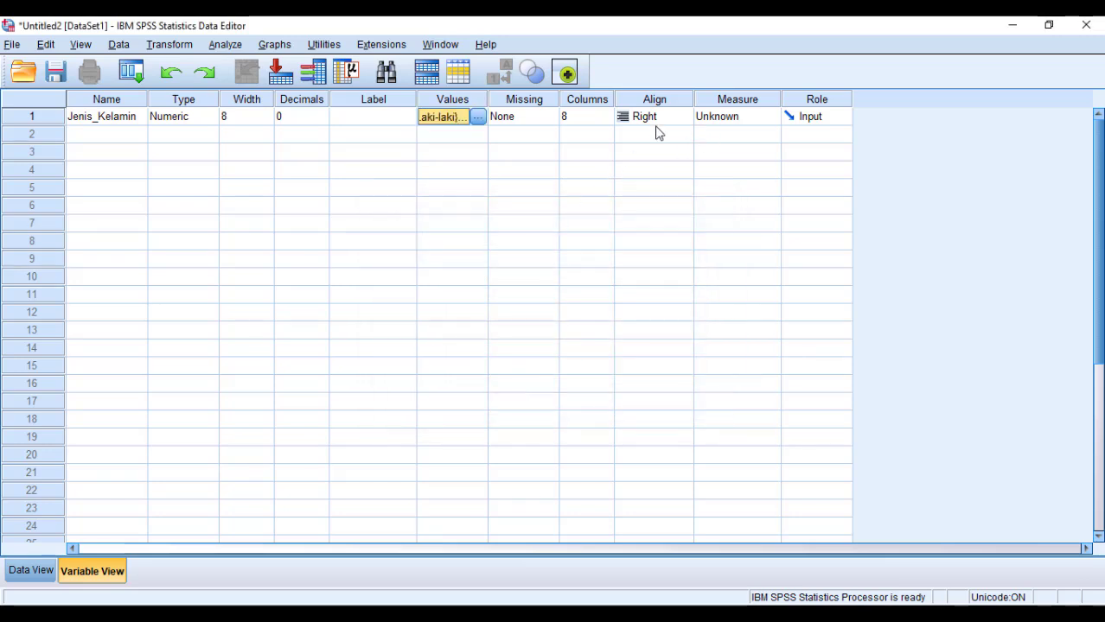
click(772, 119)
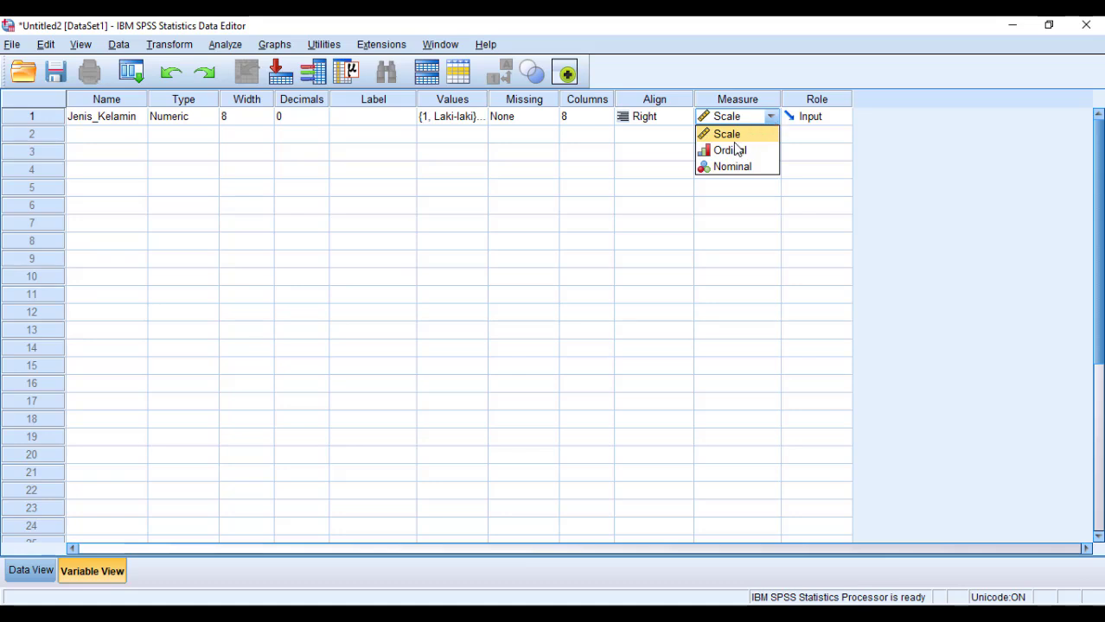
click(730, 167)
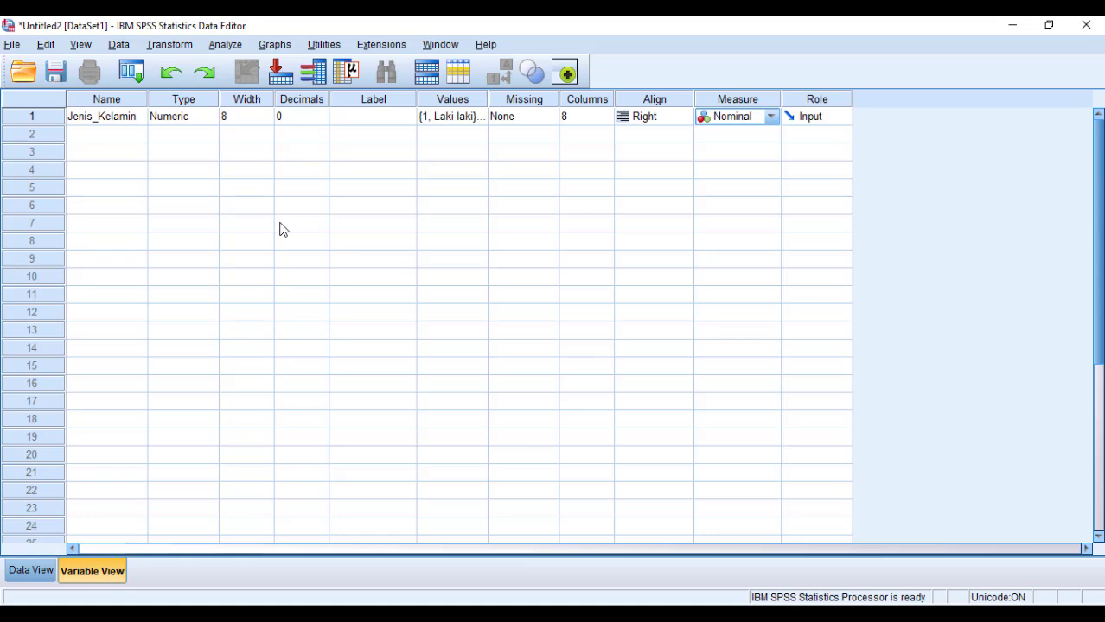
Check the jobsheet table, then define the second variable as Hasil_Produksi with 0 decimals
click(127, 139)
key(alt+Tab)
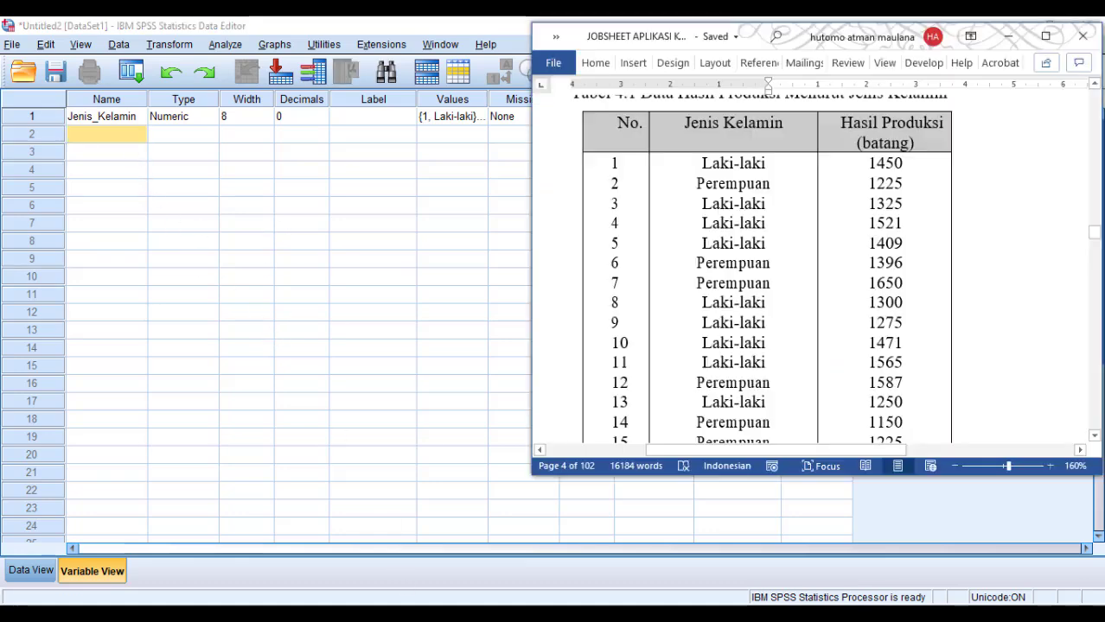
key(alt+Tab)
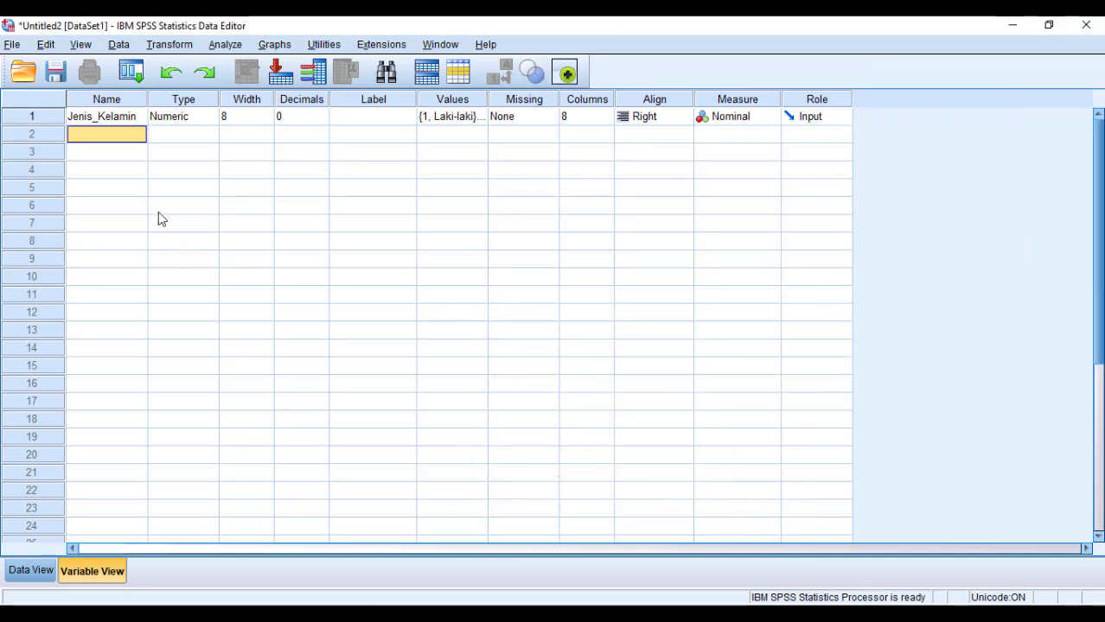
text(J)
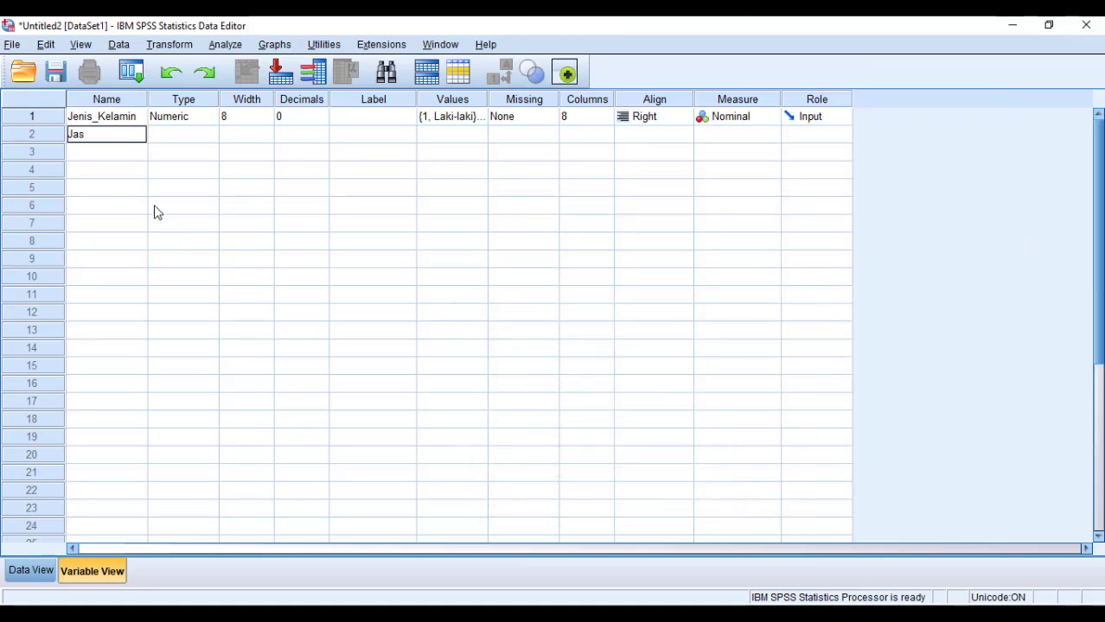
text(asil_Produksi)
click(280, 153)
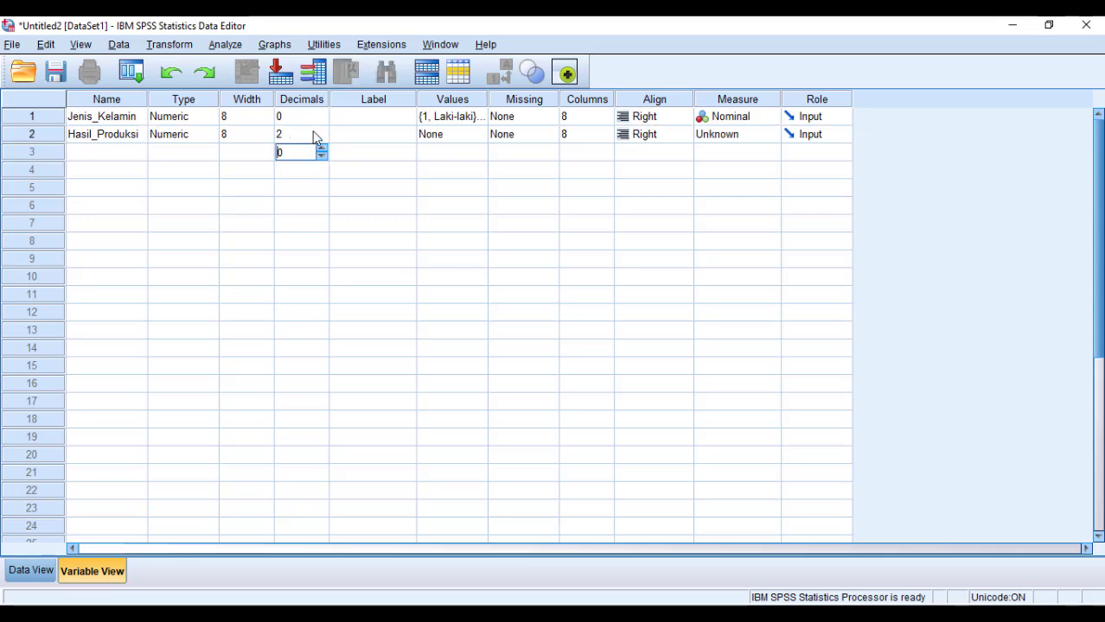
click(316, 136)
click(322, 138)
click(322, 138)
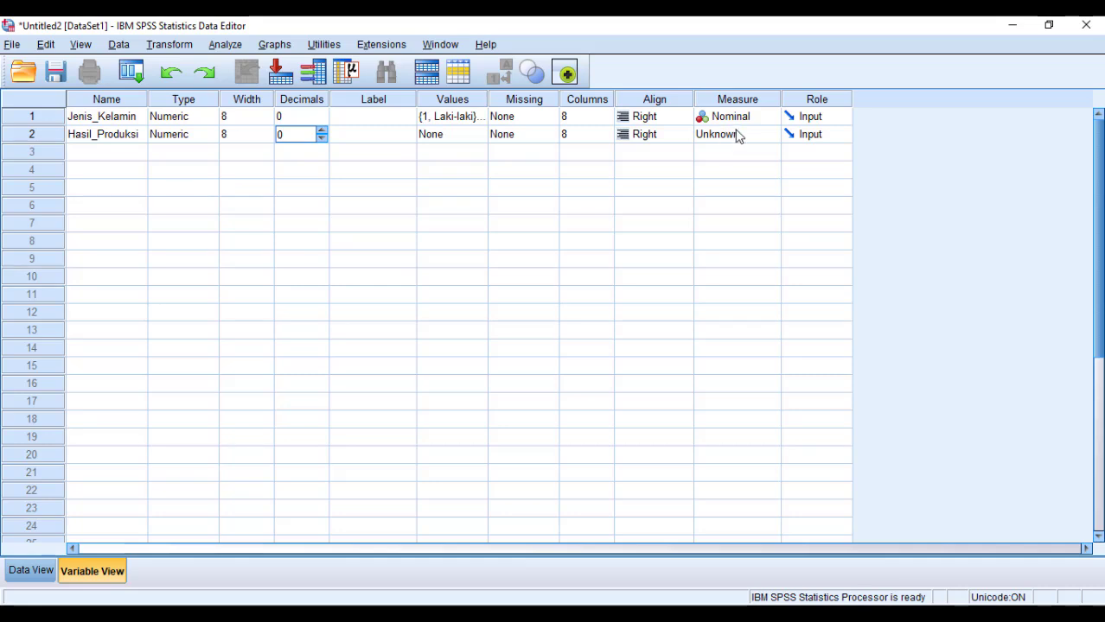
Set the measure of Hasil_Produksi to Scale, and widen both variable columns in the data view to fit their names
click(772, 141)
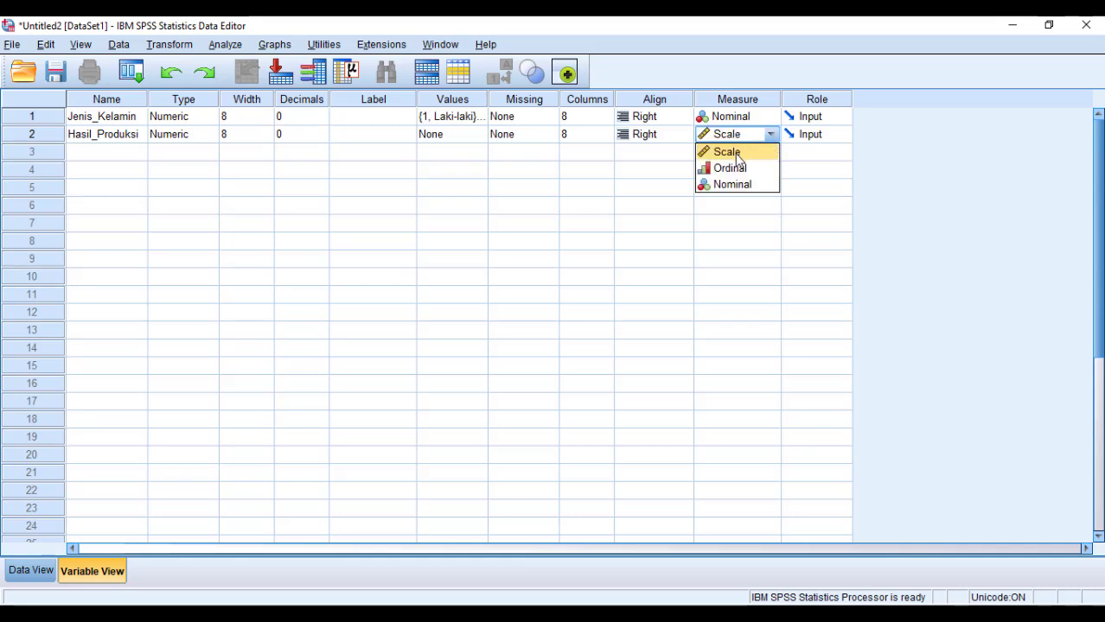
click(739, 152)
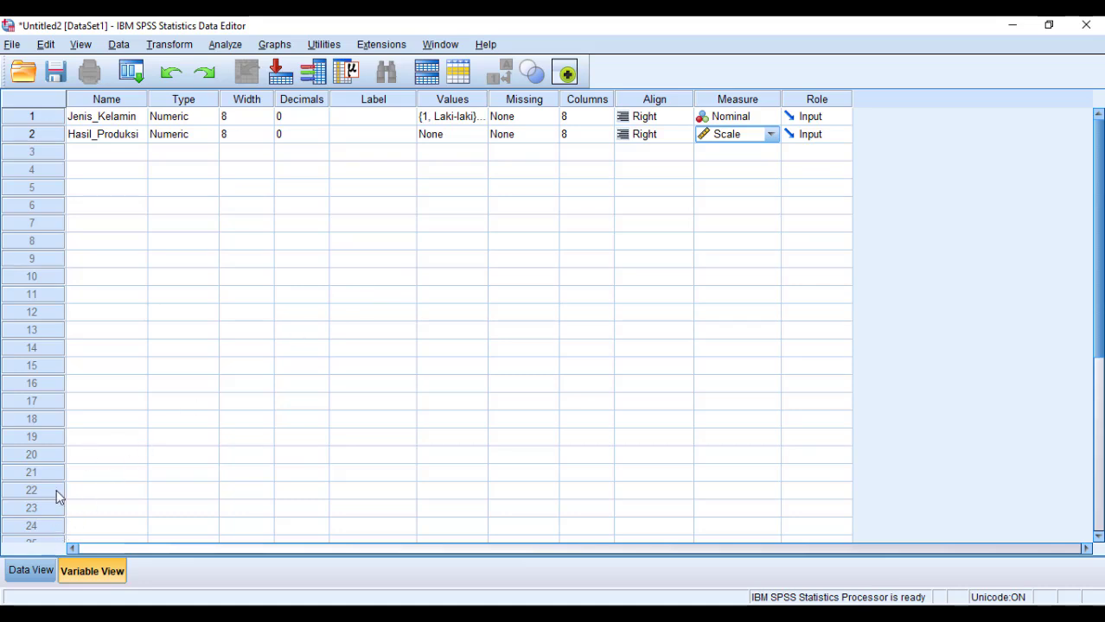
click(31, 570)
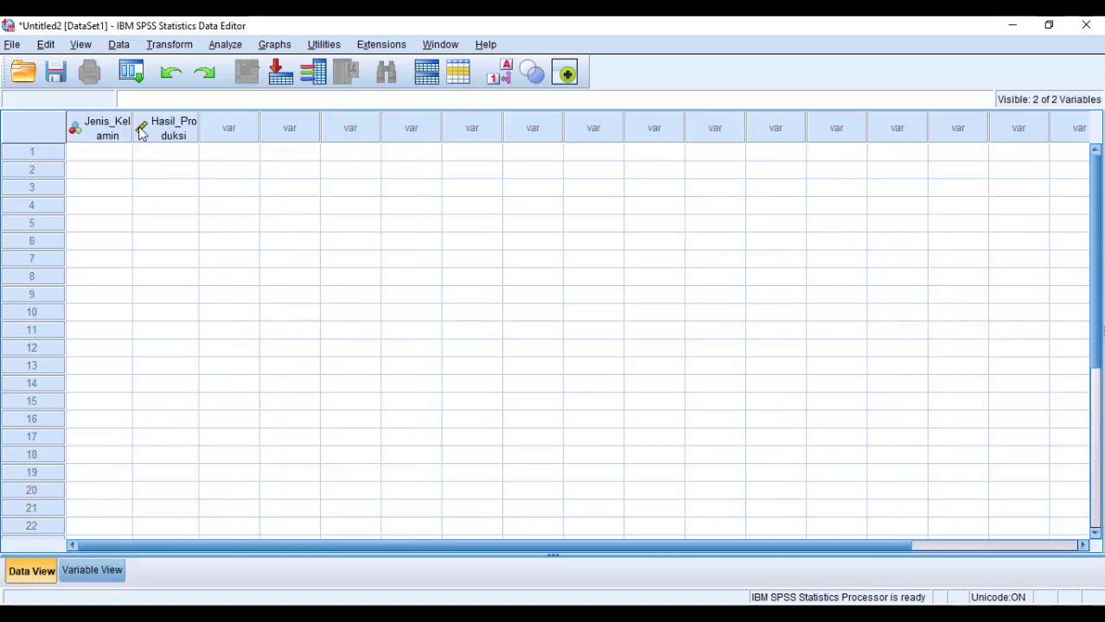
drag(132, 128, 175, 128)
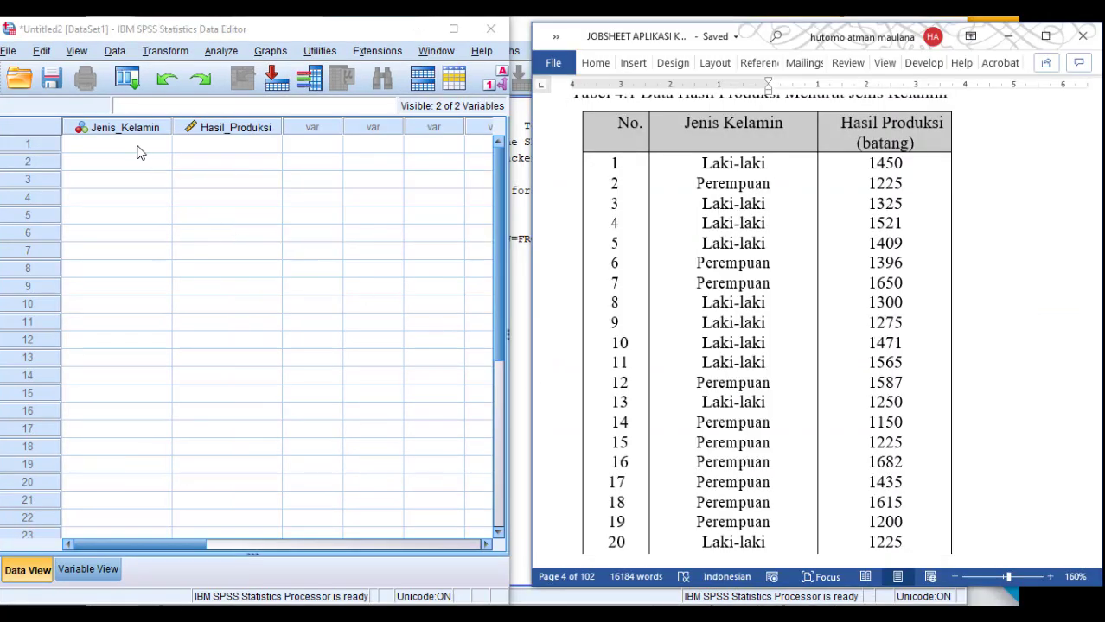
Enter the Jenis_Kelamin codes for cases 1 to 20 from the jobsheet table, using 1 for Laki-laki and 2 for Perempuan
click(138, 147)
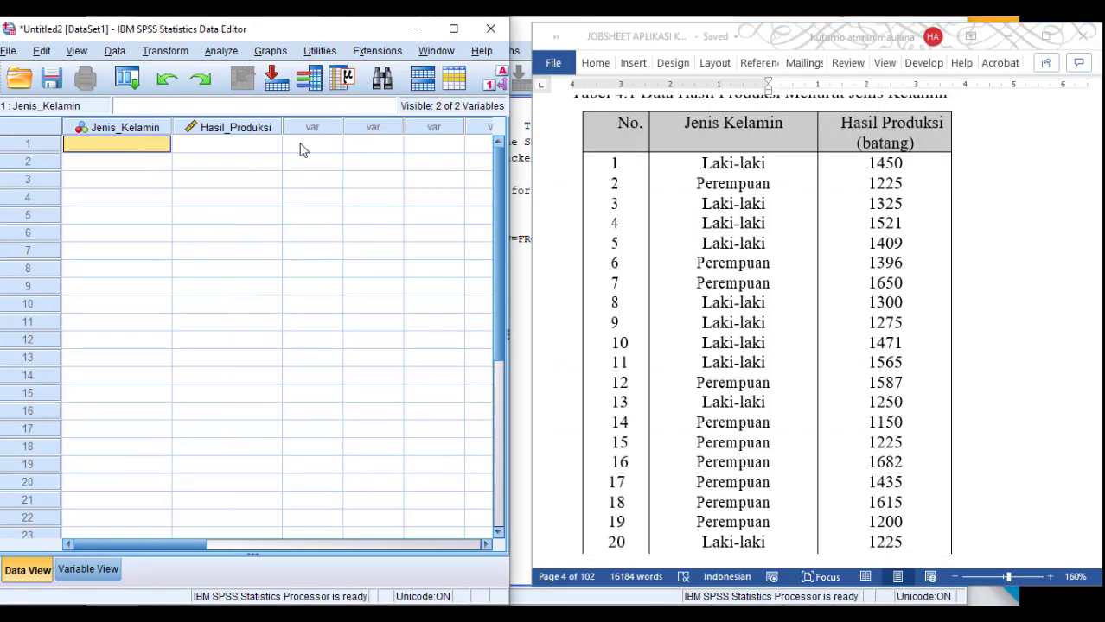
text(1)
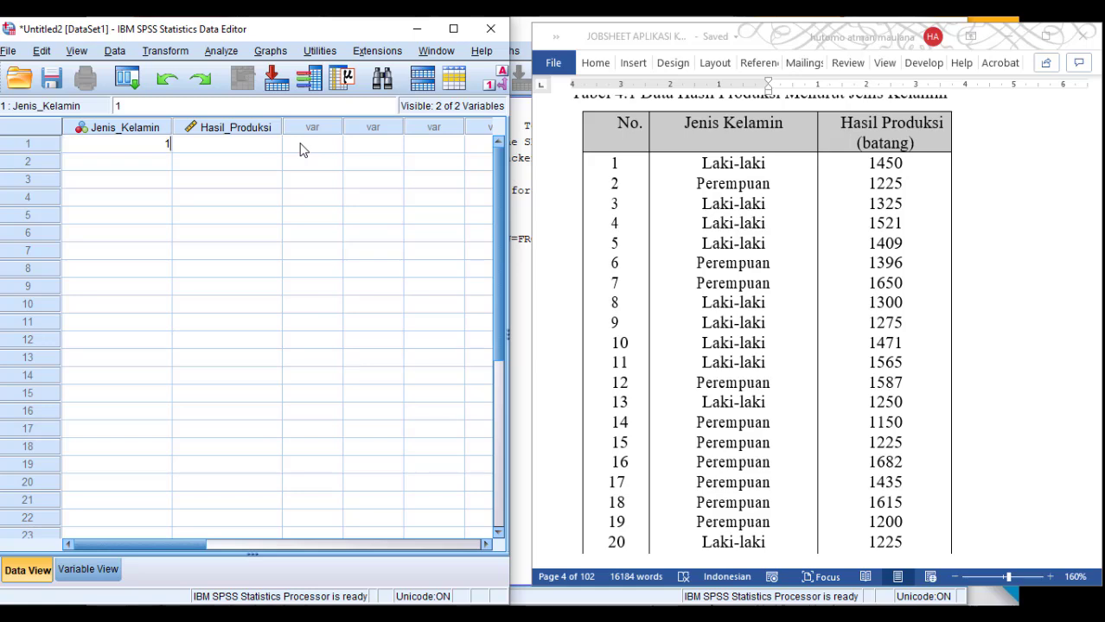
key(Return)
text(2)
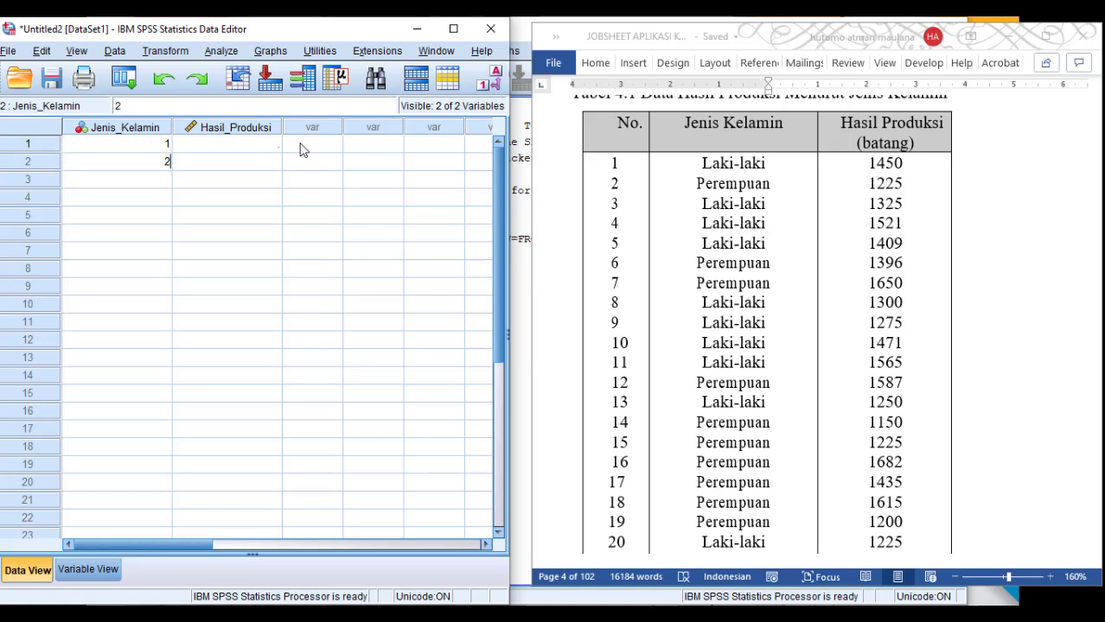
key(Return)
text(1)
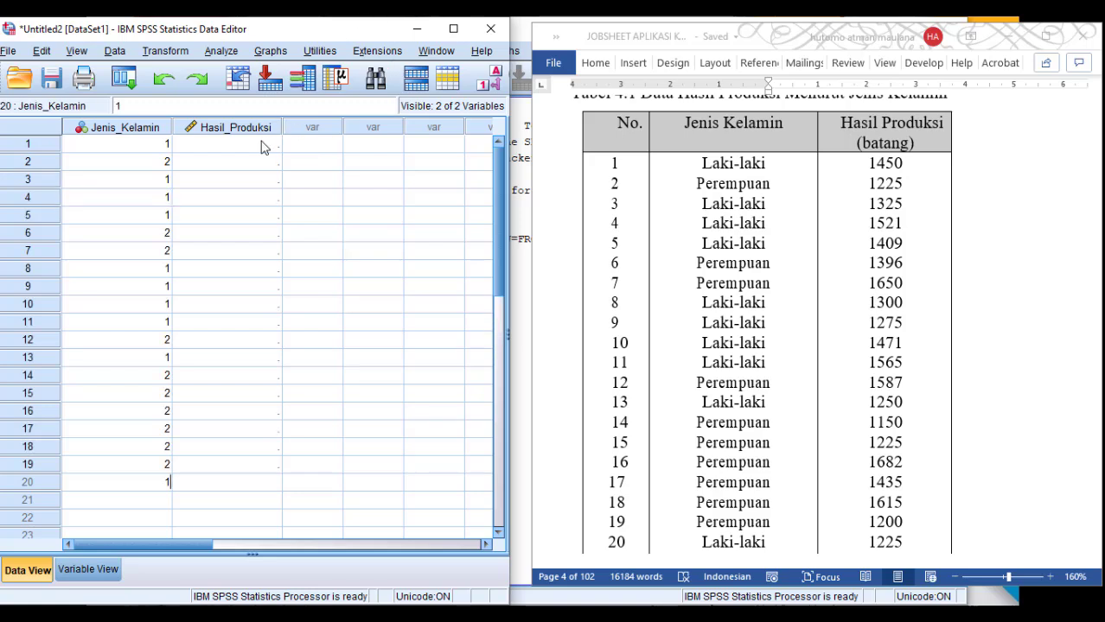
Fill Hasil_Produksi for cases 1 to 20 with the jobsheet's production figures, from 1450 in case 1 to 1225 in case 20
click(263, 145)
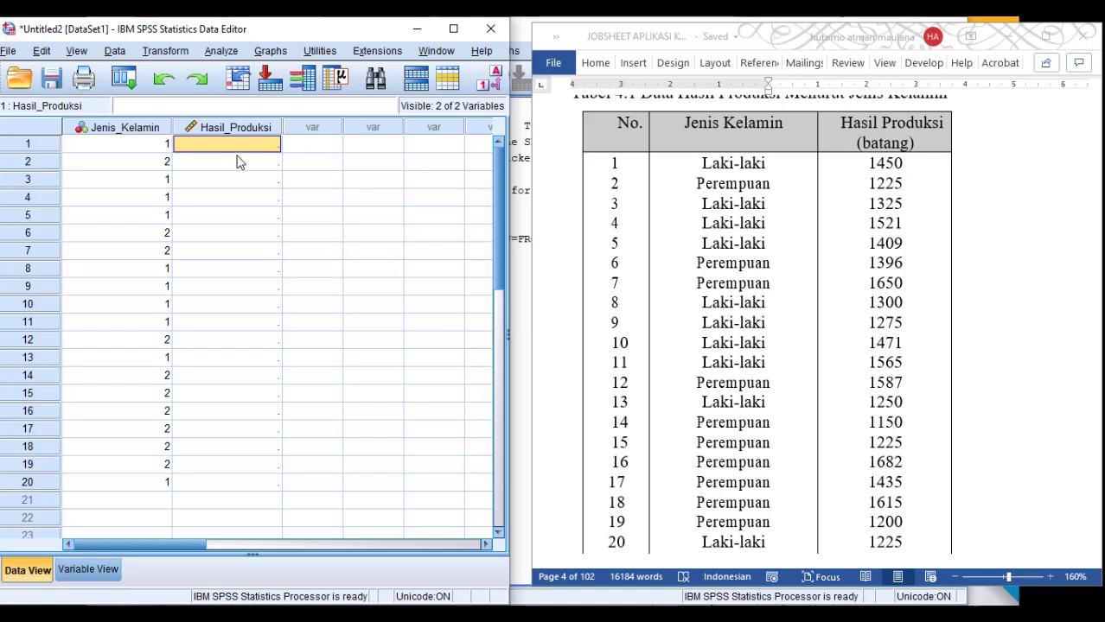
text(1)
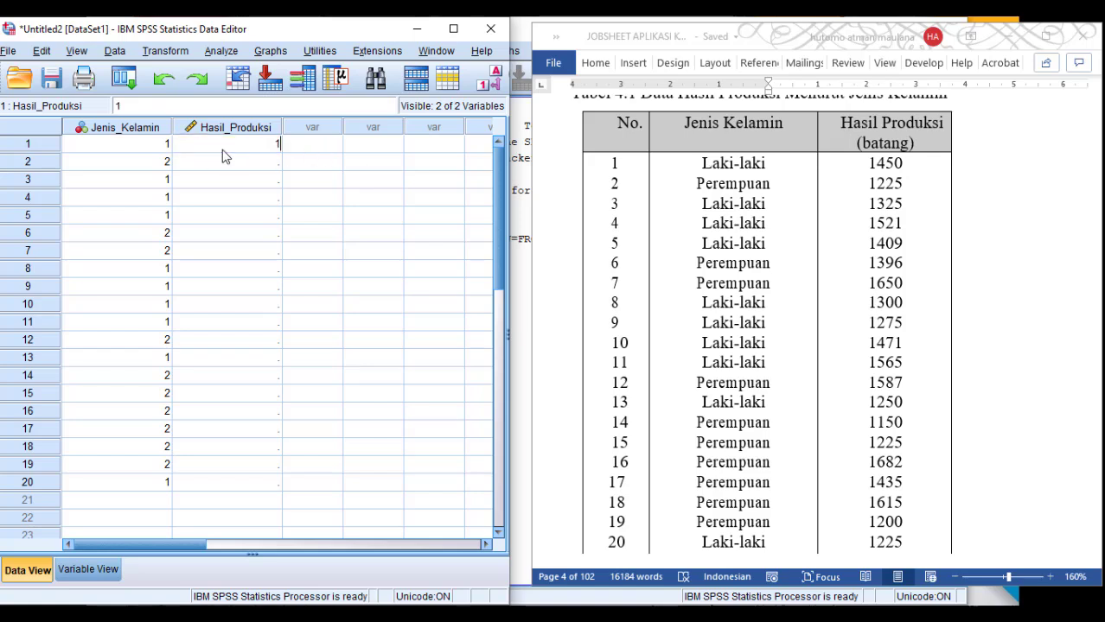
text(450)
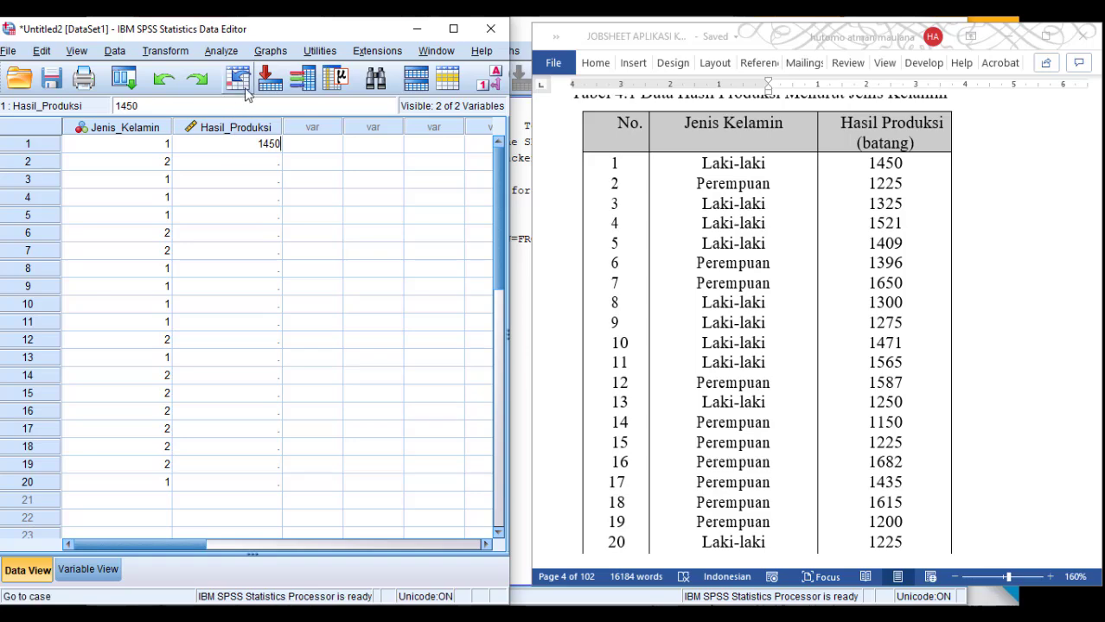
key(ctrl+v)
Add the jobsheet's gender codes and production figures for cases 21 to 30, and check the entered data against the table
scroll(724, 292, down, 5)
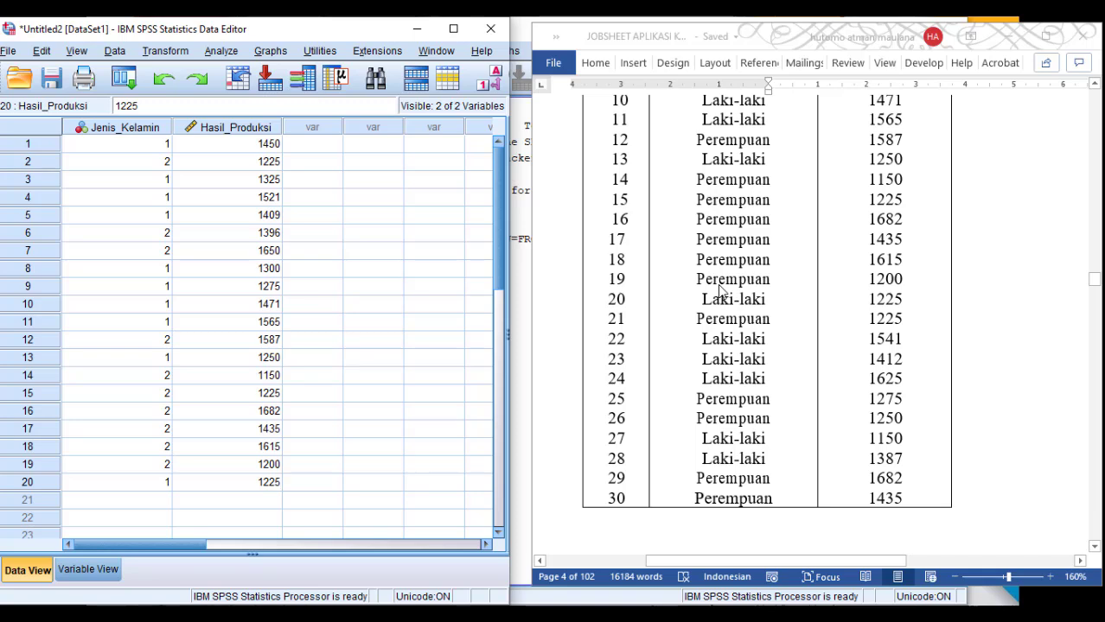
scroll(227, 390, down, 3)
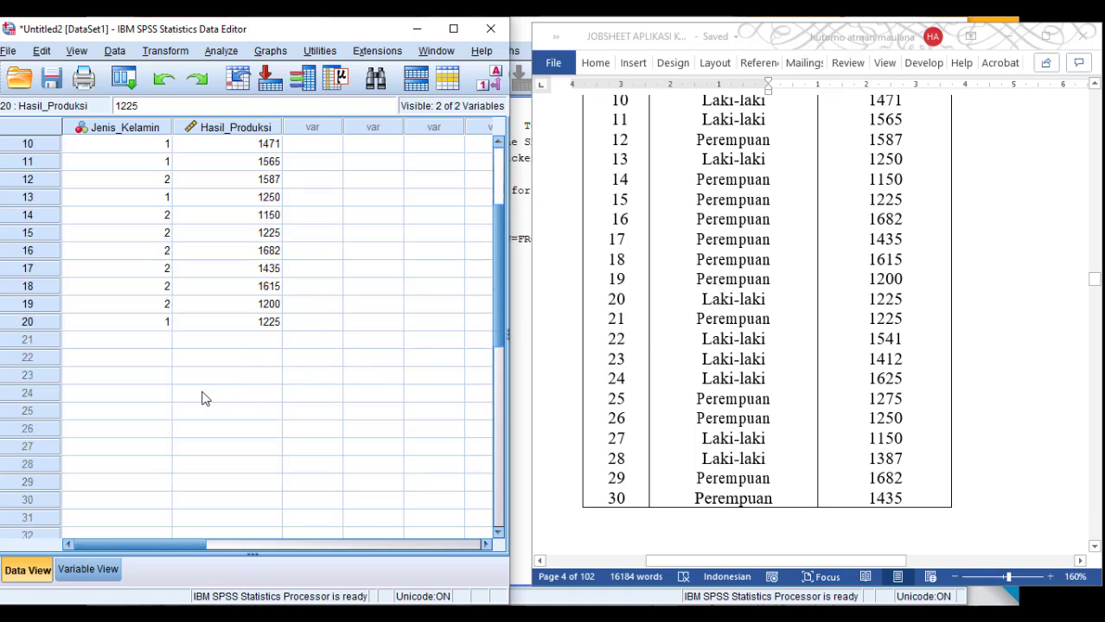
click(155, 340)
key(ctrl+v)
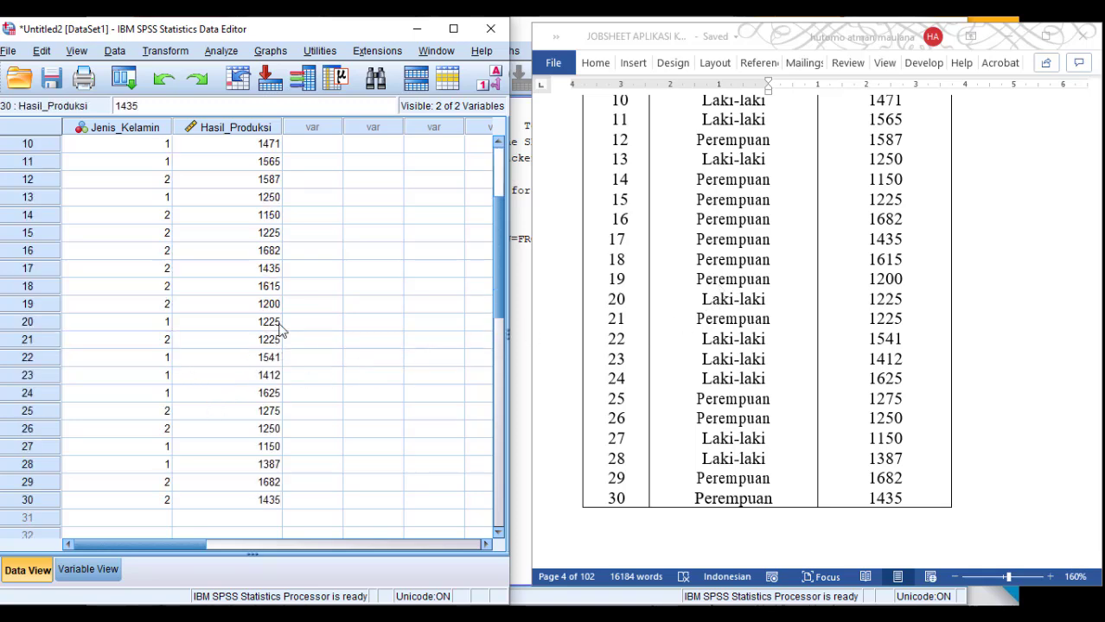
scroll(291, 300, up, 3)
scroll(268, 285, down, 4)
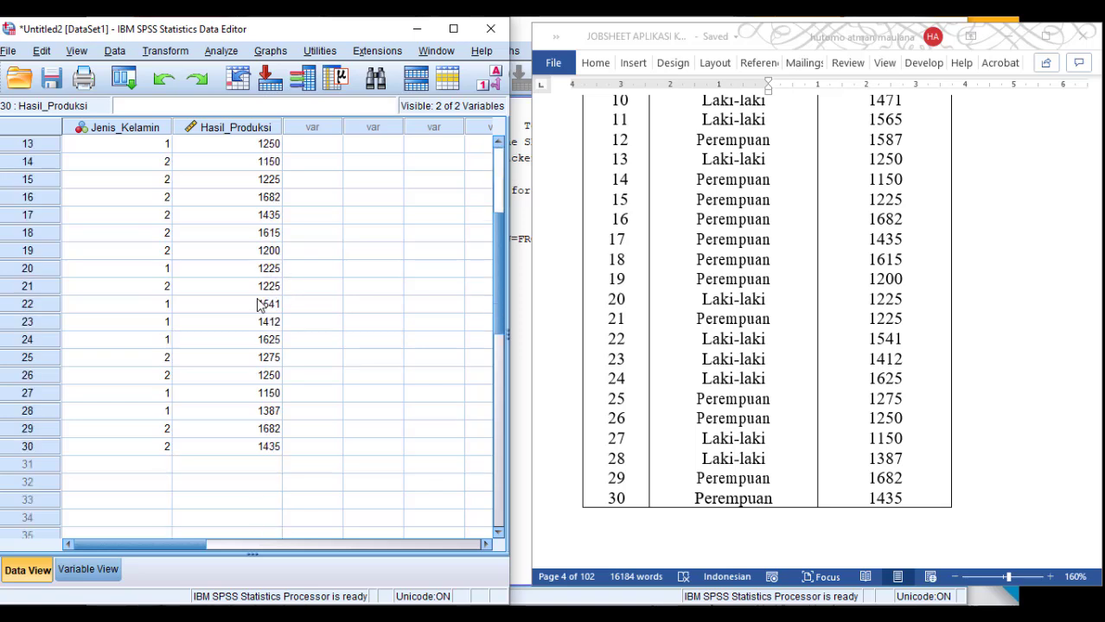
scroll(223, 425, up, 4)
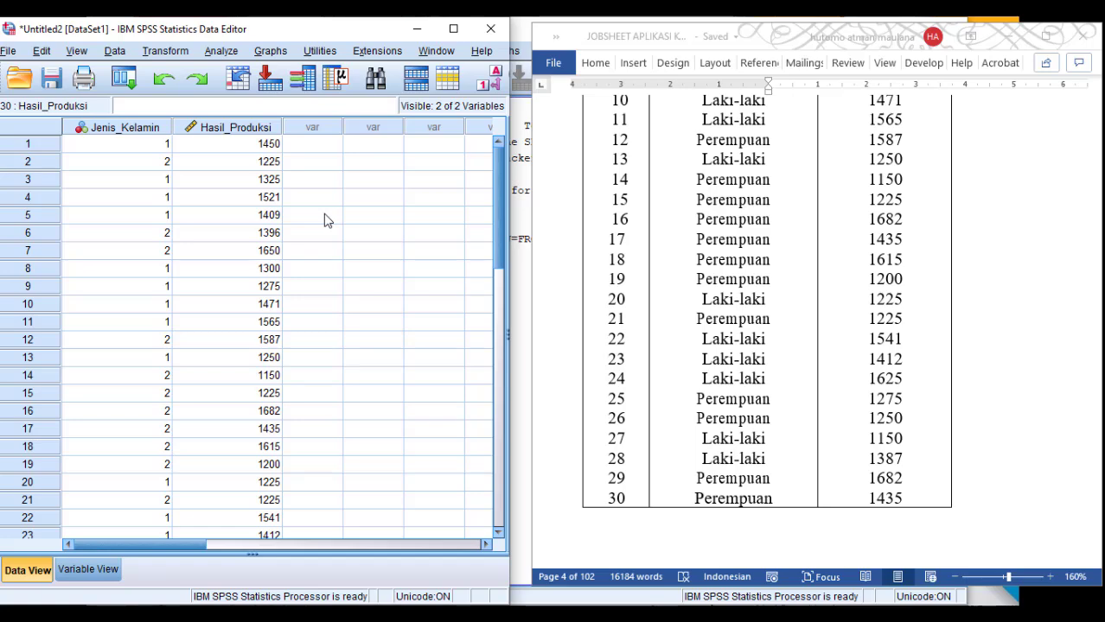
Save the dataset as JOB4_UJI KOMPARASI in SPSS Statistics (*.sav) format, and maximize the data editor window
key(ctrl+s)
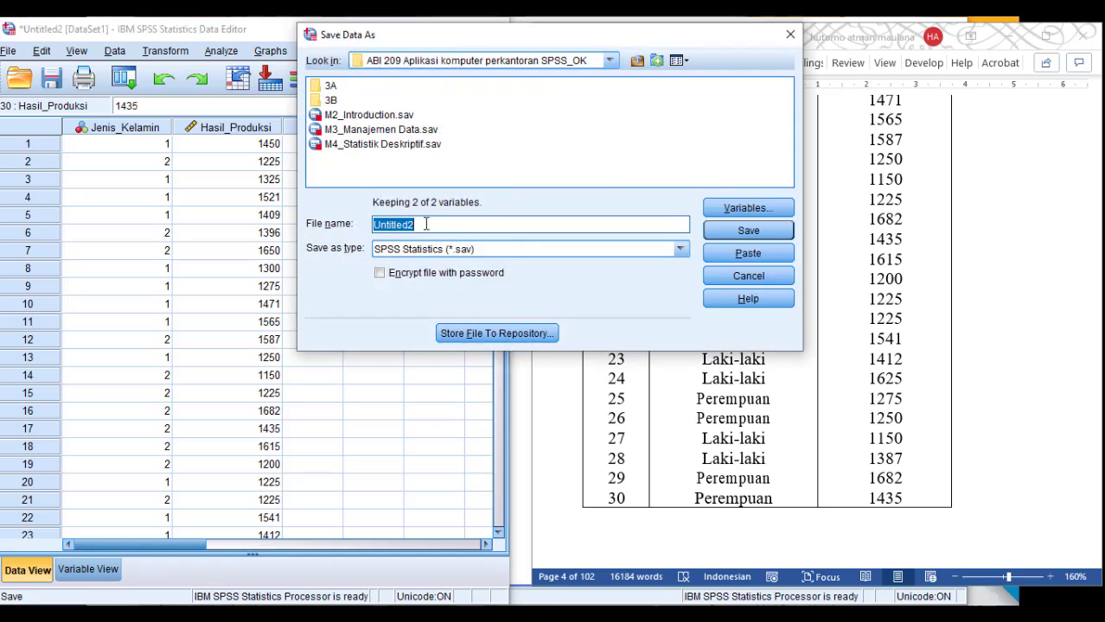
text(JOB4_)
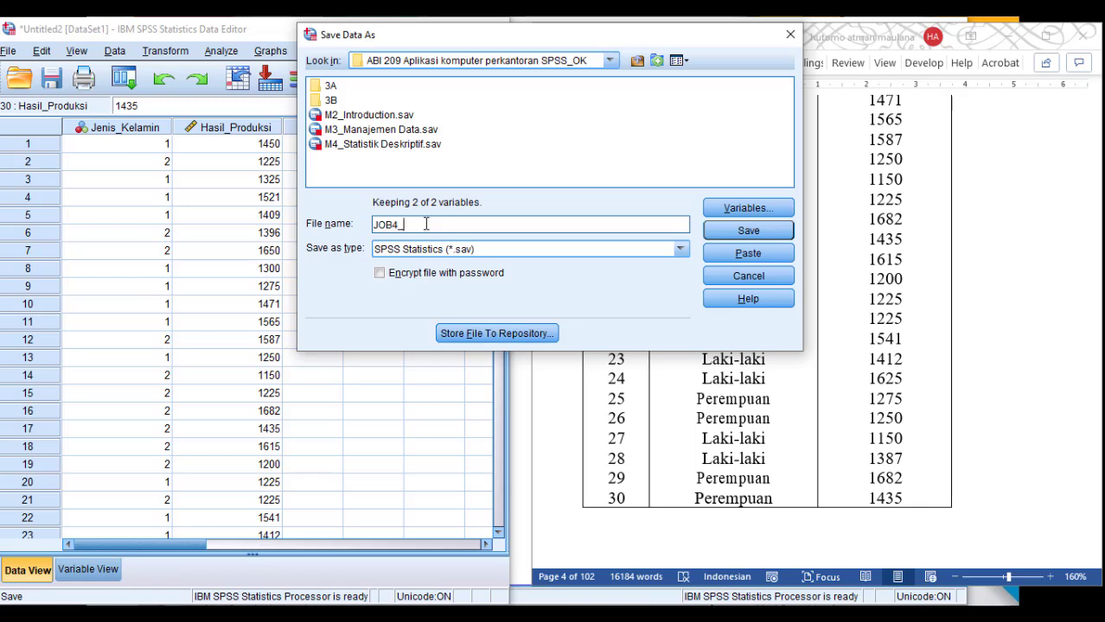
text(UJI KOMPARASI)
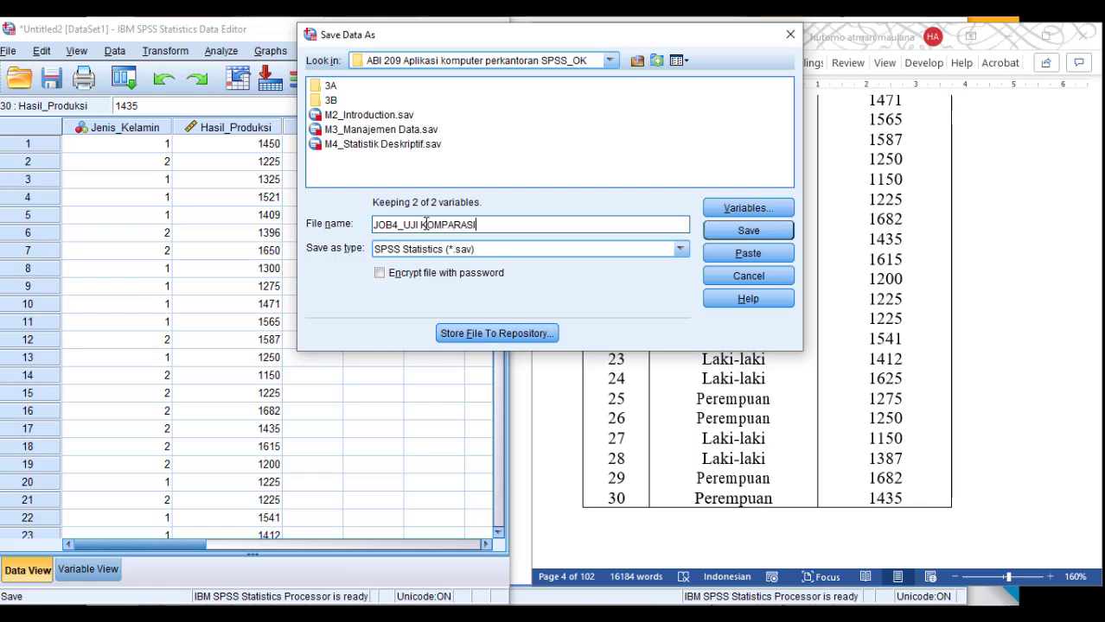
click(747, 231)
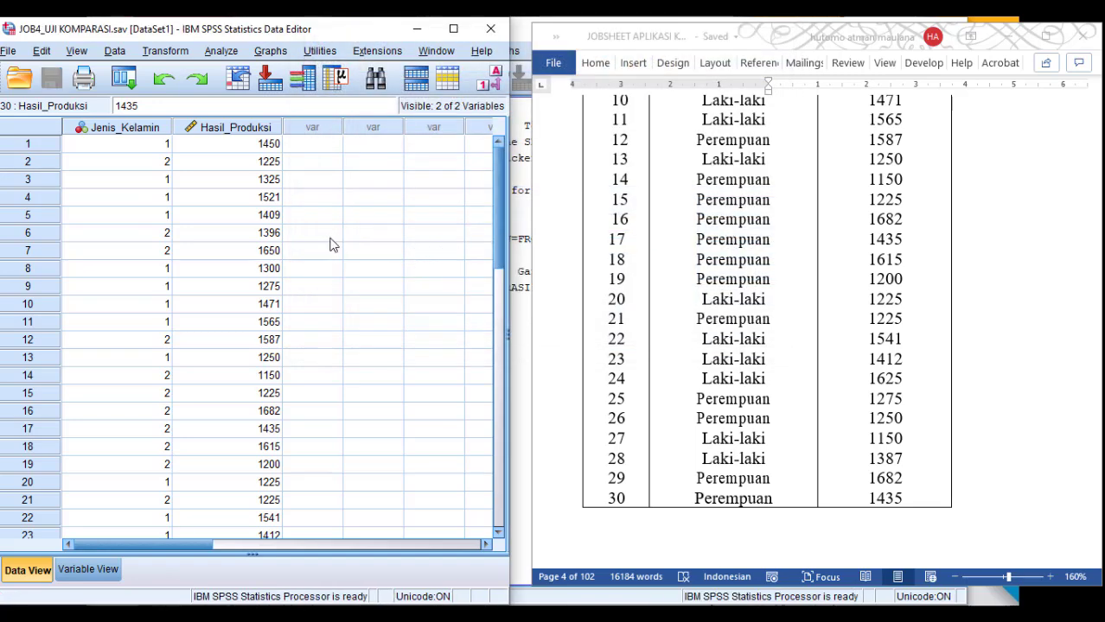
key(super+Up)
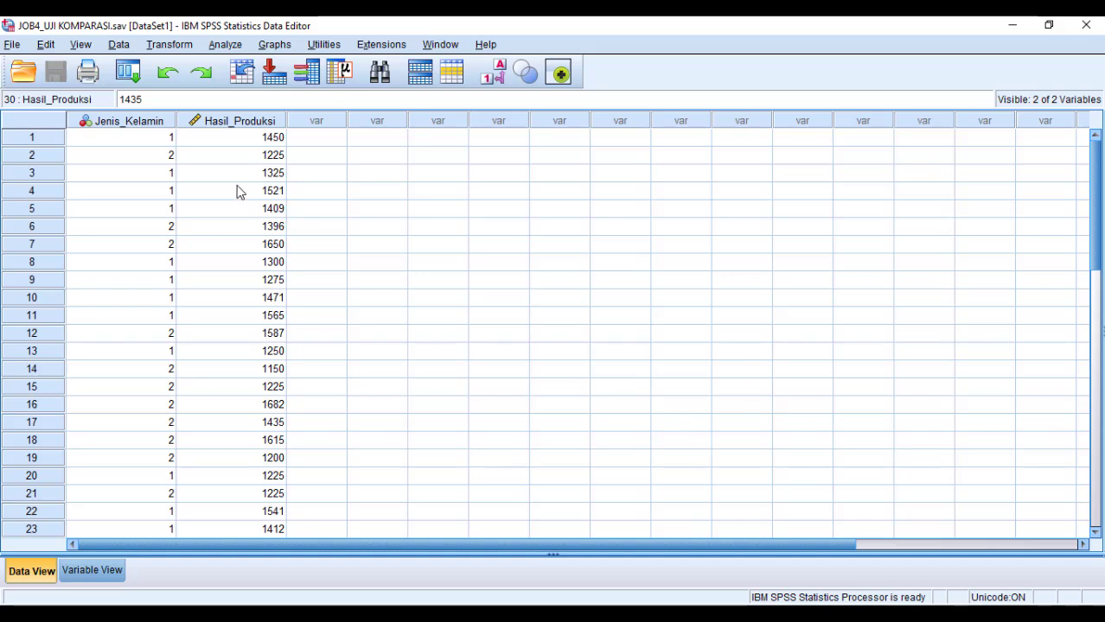
Review the entered cases, then start an Independent-Samples T Test and move its dialog clear of the data columns
scroll(242, 199, down, 4)
scroll(244, 217, up, 4)
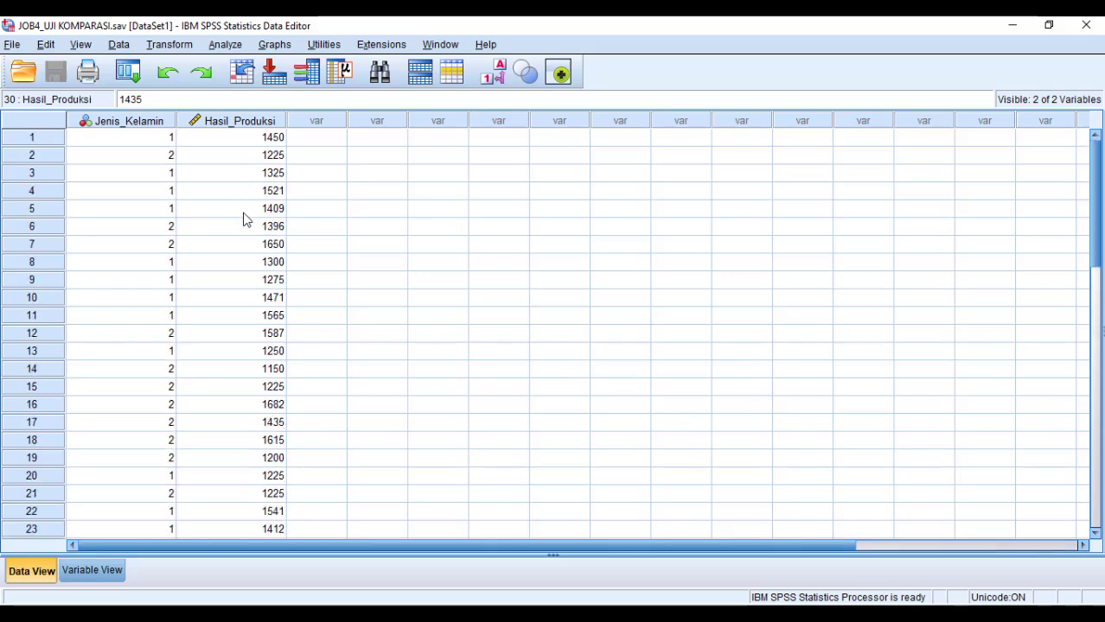
scroll(244, 218, down, 4)
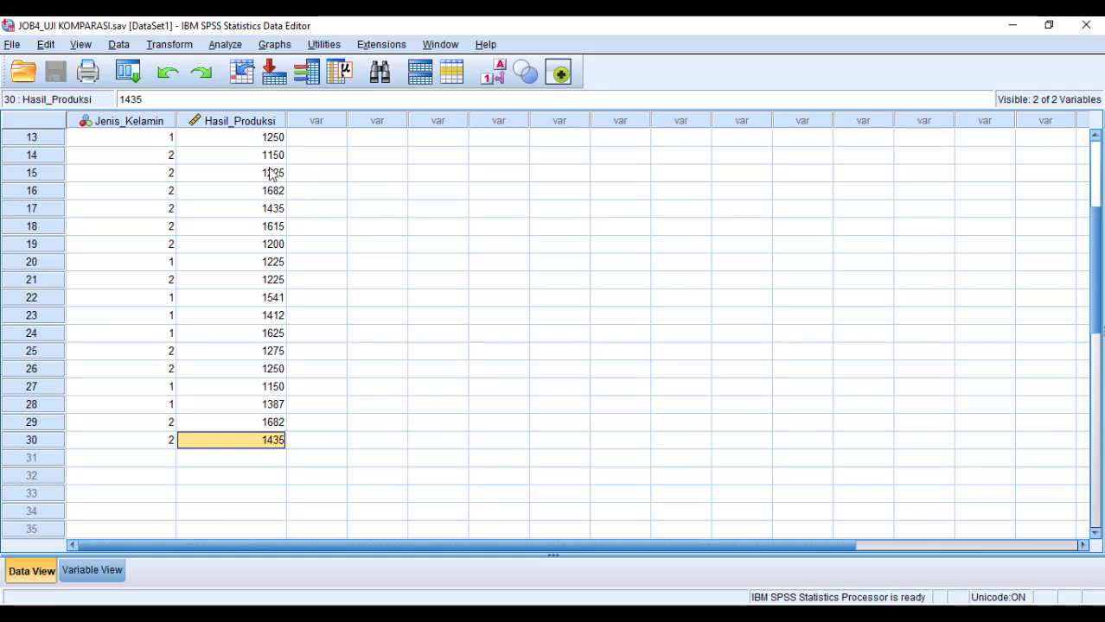
scroll(238, 181, up, 4)
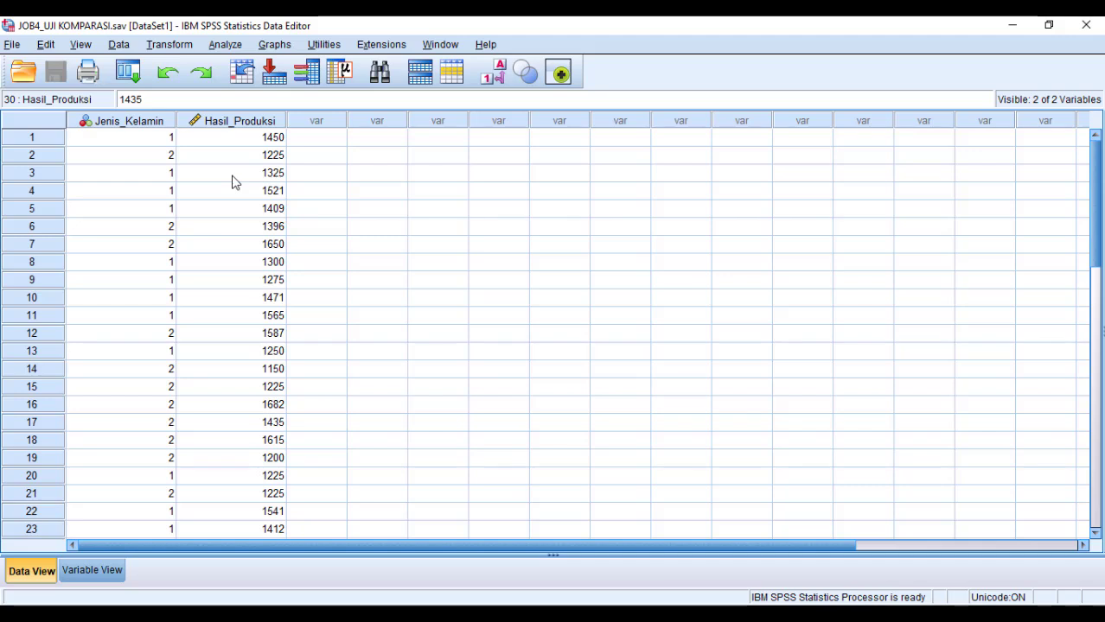
click(226, 45)
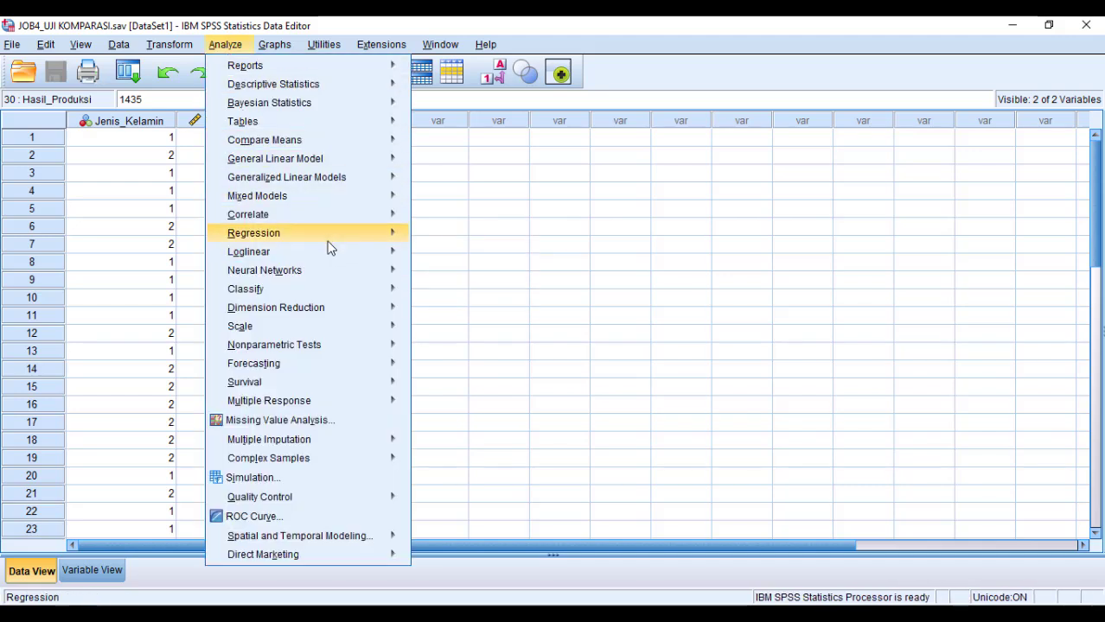
mouse_move(328, 245)
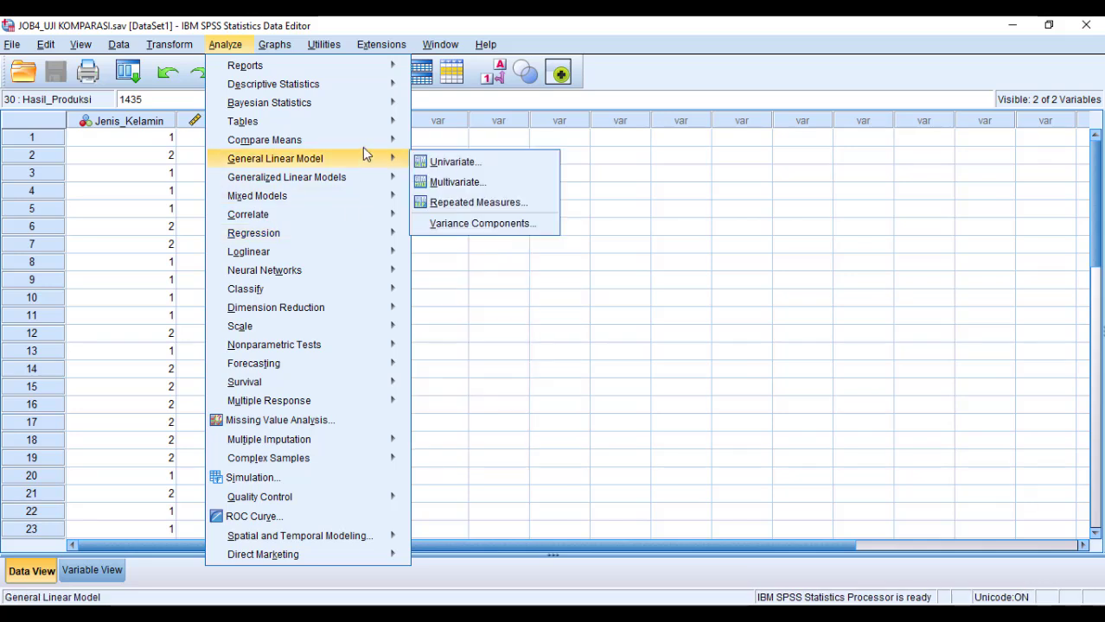
mouse_move(362, 143)
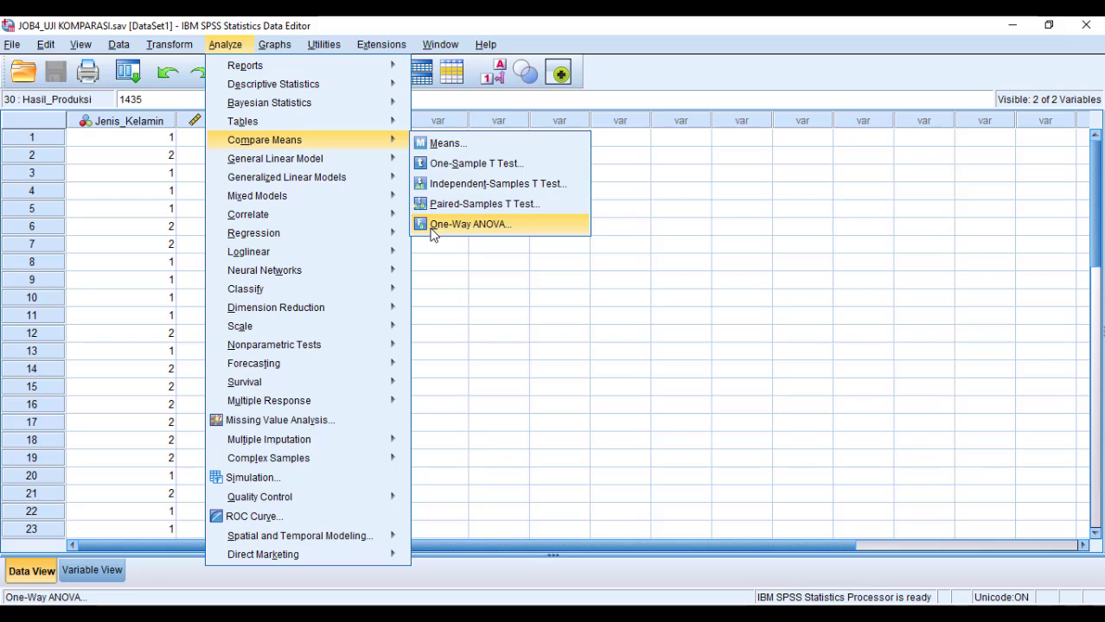
click(473, 186)
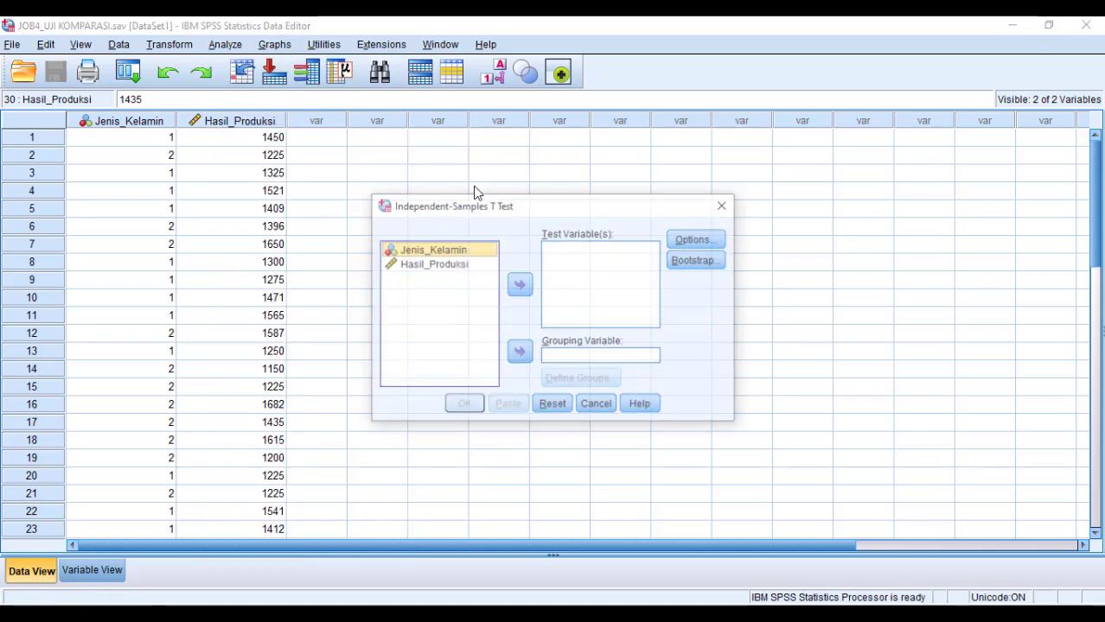
drag(523, 211, 479, 146)
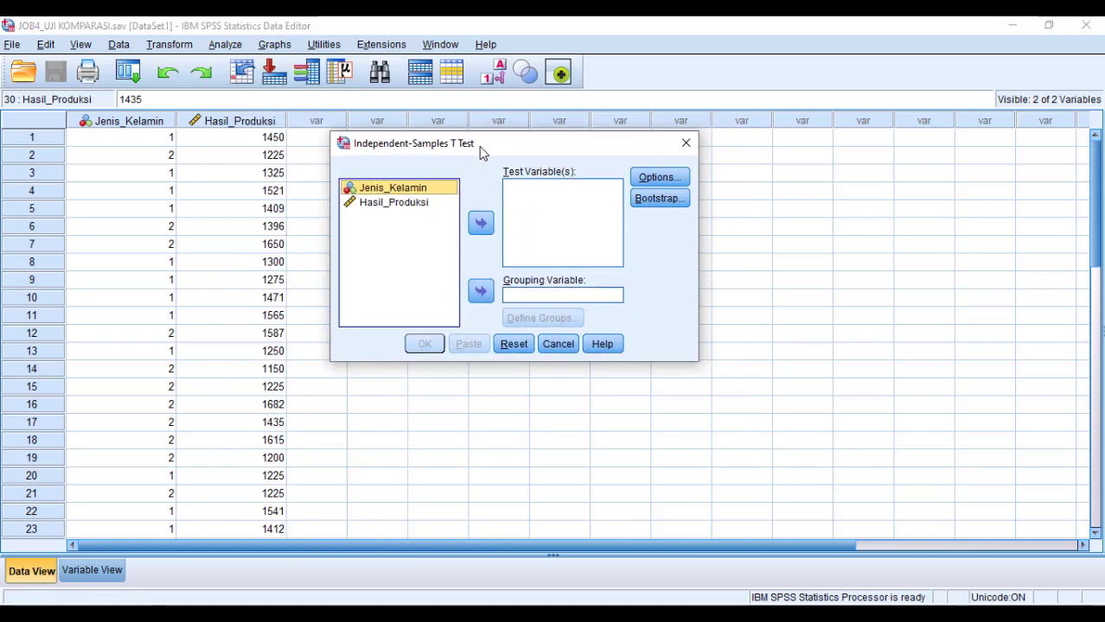
Assign Hasil_Produksi as the test variable and Jenis_Kelamin as the grouping variable
click(421, 205)
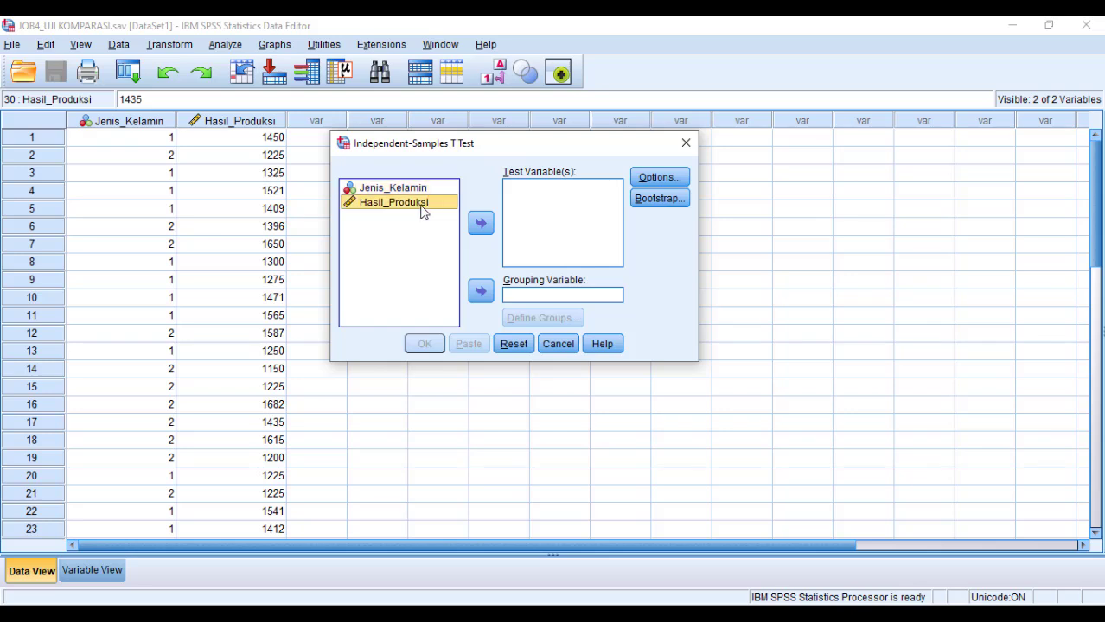
click(479, 228)
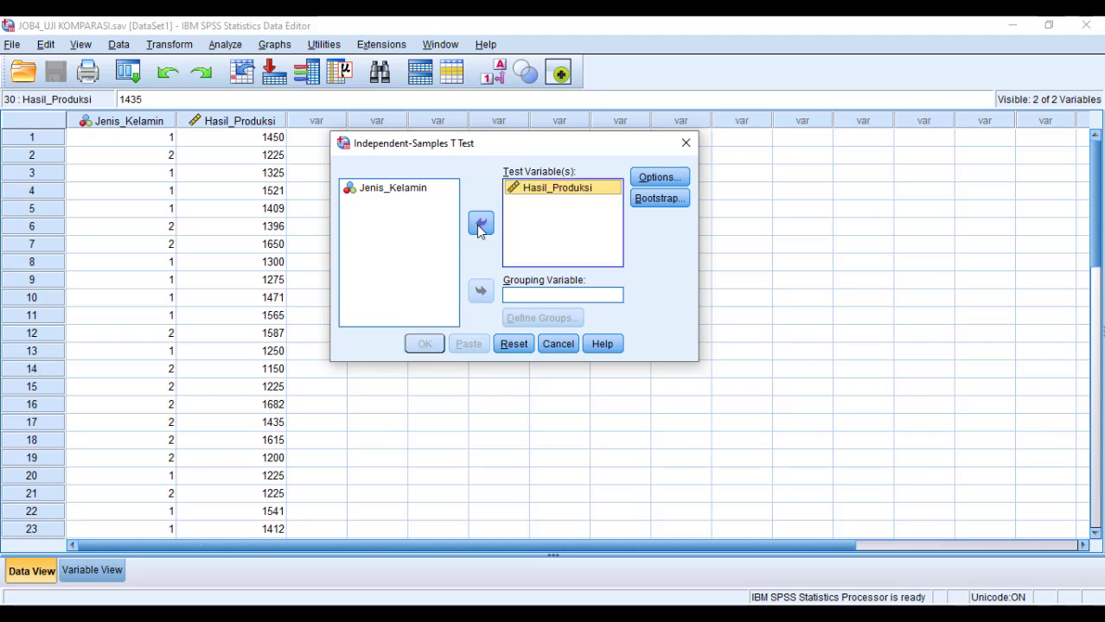
click(393, 191)
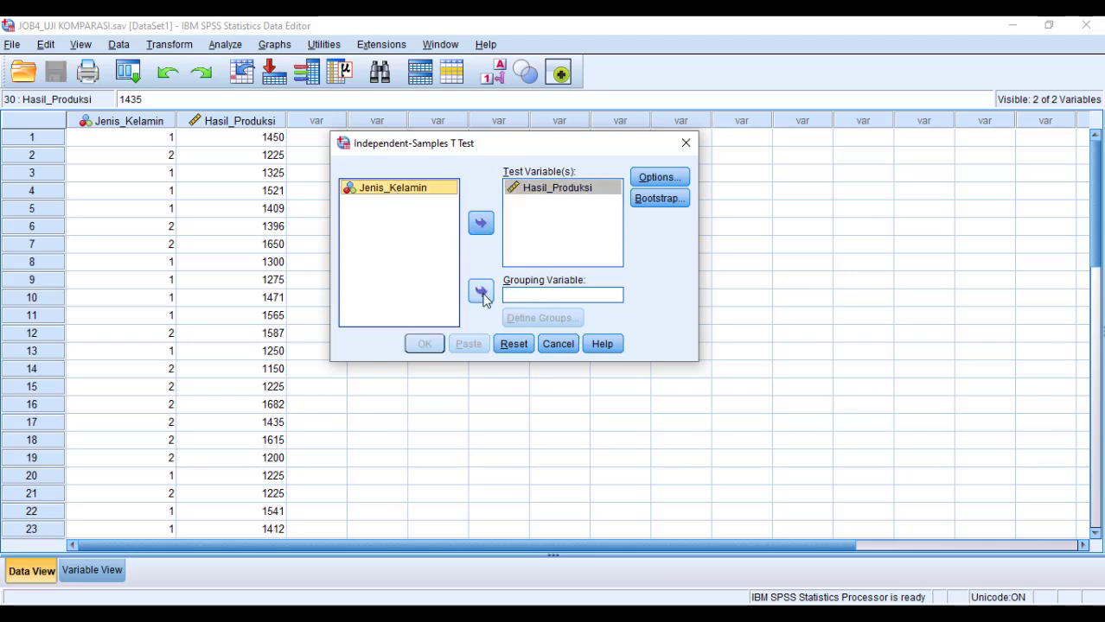
click(482, 294)
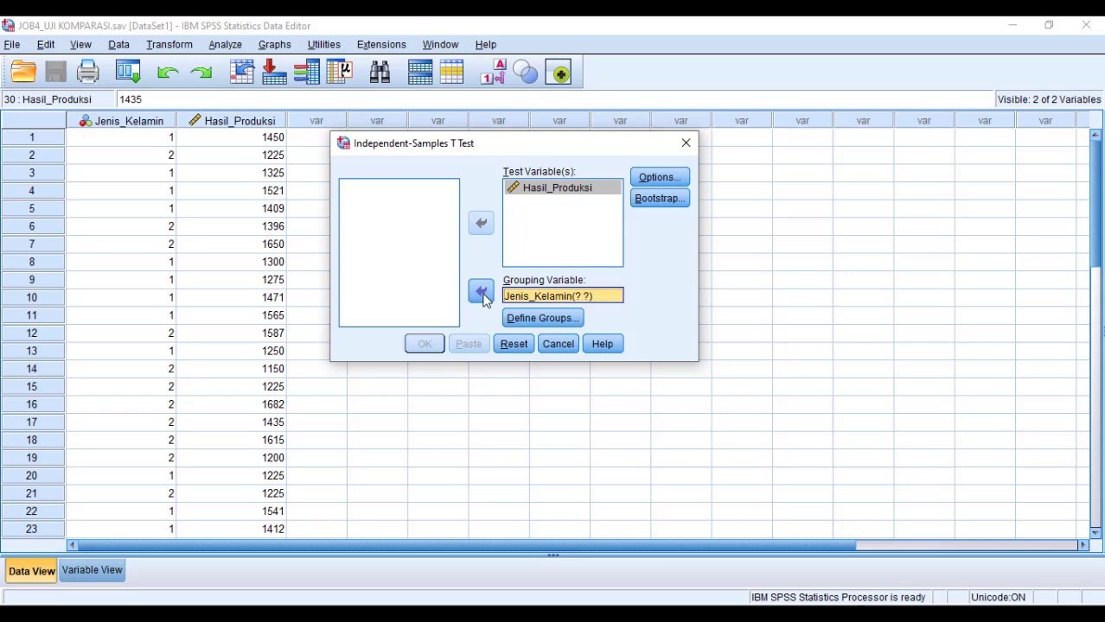
Define the Jenis_Kelamin comparison groups with specified values 1 for Group 1 and 2 for Group 2
click(561, 319)
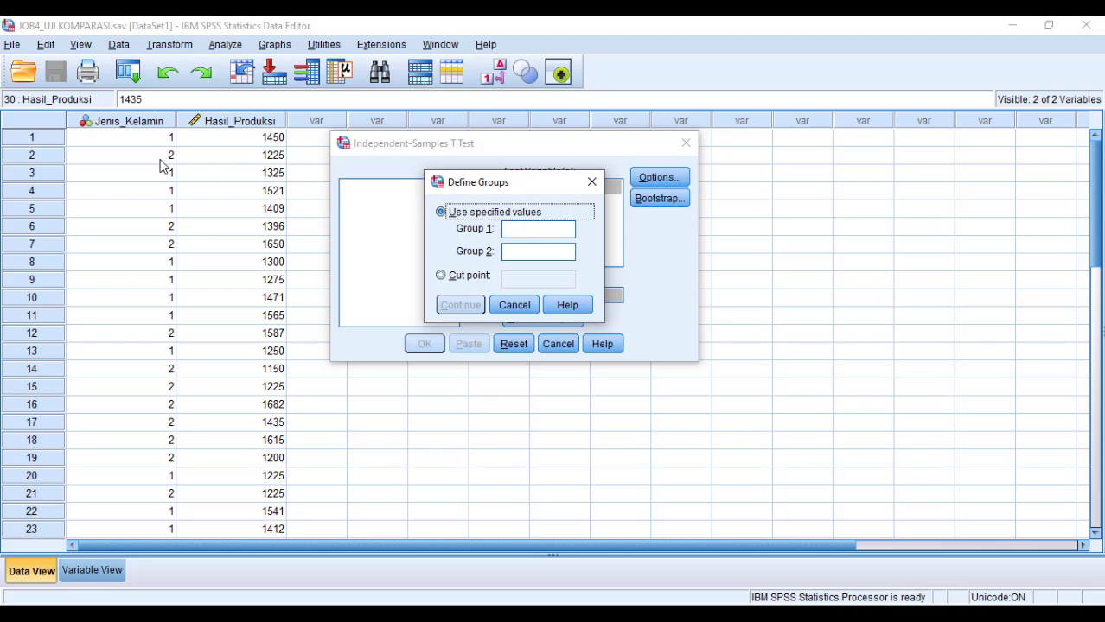
click(510, 230)
text(1)
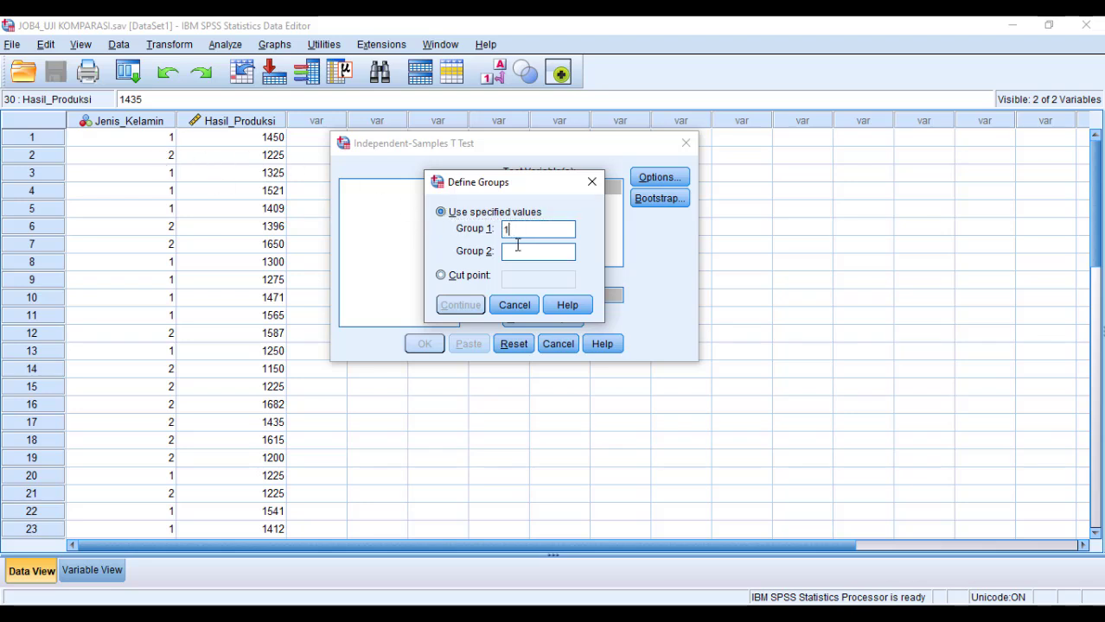
click(518, 248)
text(2)
click(466, 305)
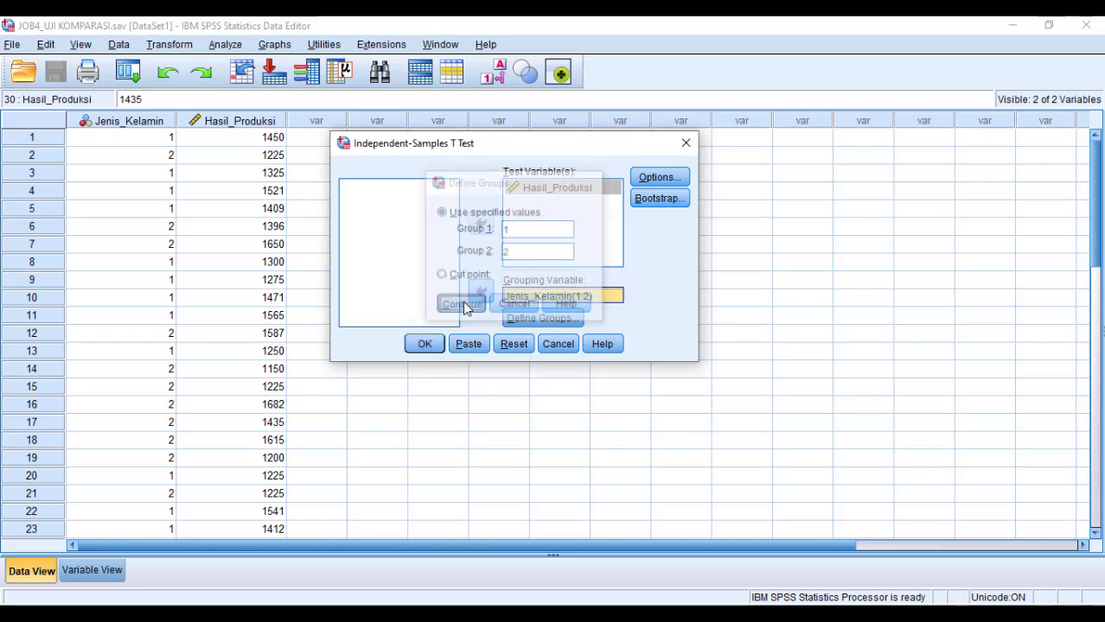
Keep the 95% confidence interval with cases excluded analysis by analysis, run the t test, and maximize the output window
click(650, 178)
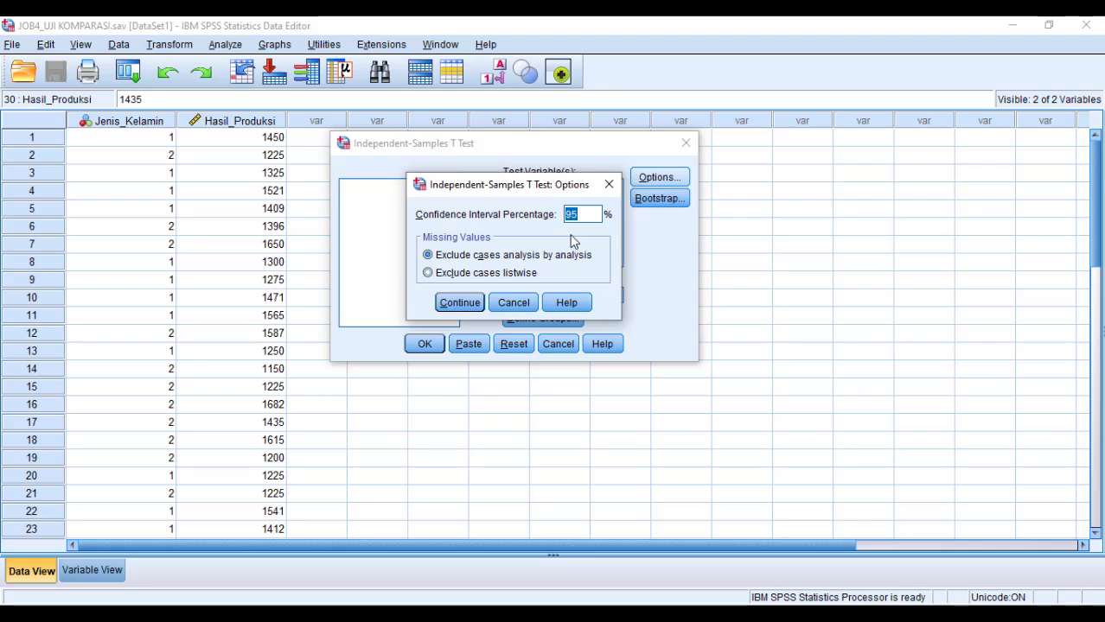
click(451, 303)
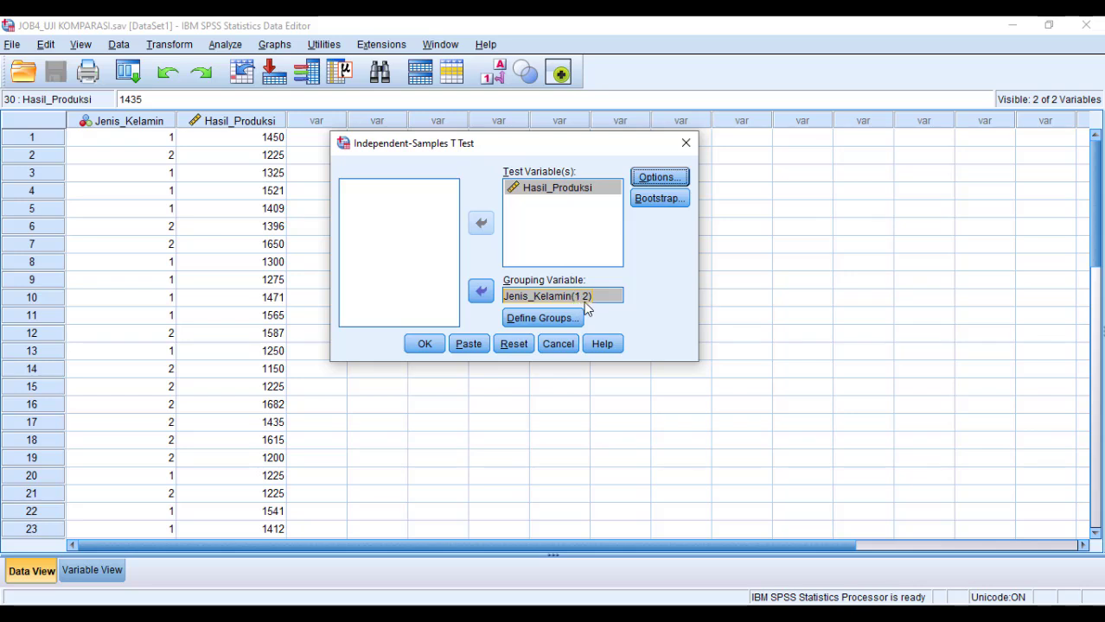
click(426, 345)
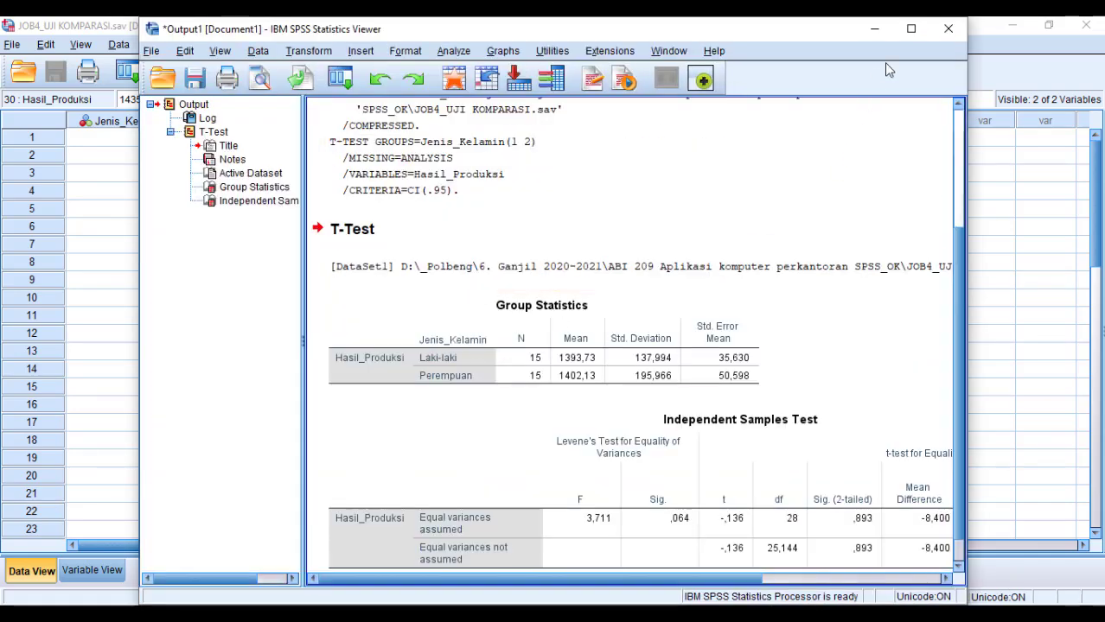
click(910, 29)
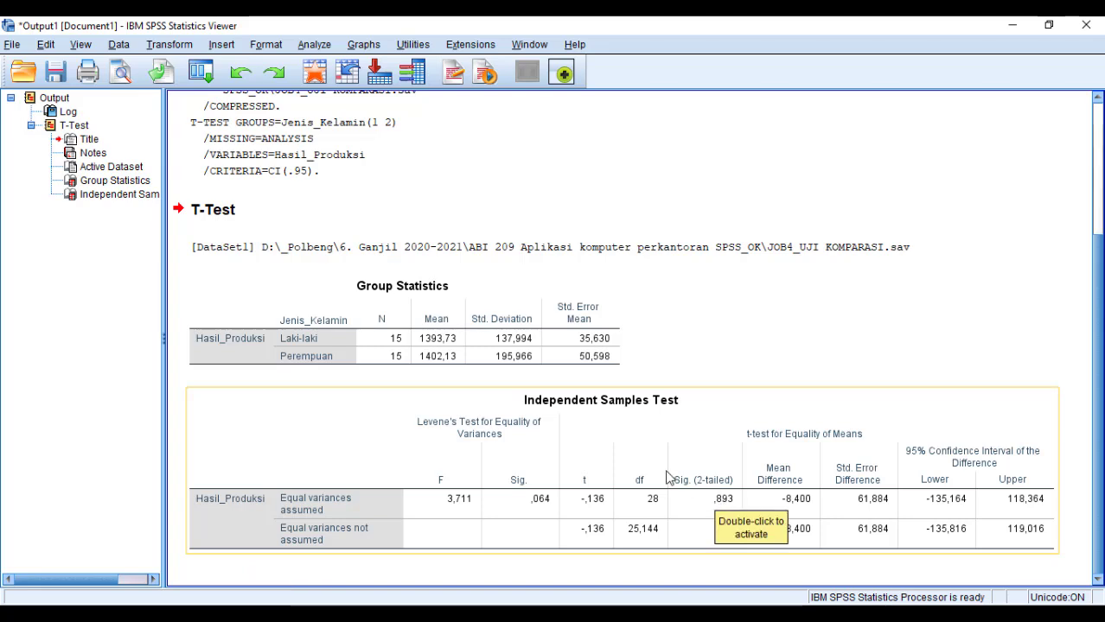
Examine the Group Statistics and Independent Samples Test tables, and compare them with the output explanation in the Word jobsheet
click(581, 347)
click(581, 390)
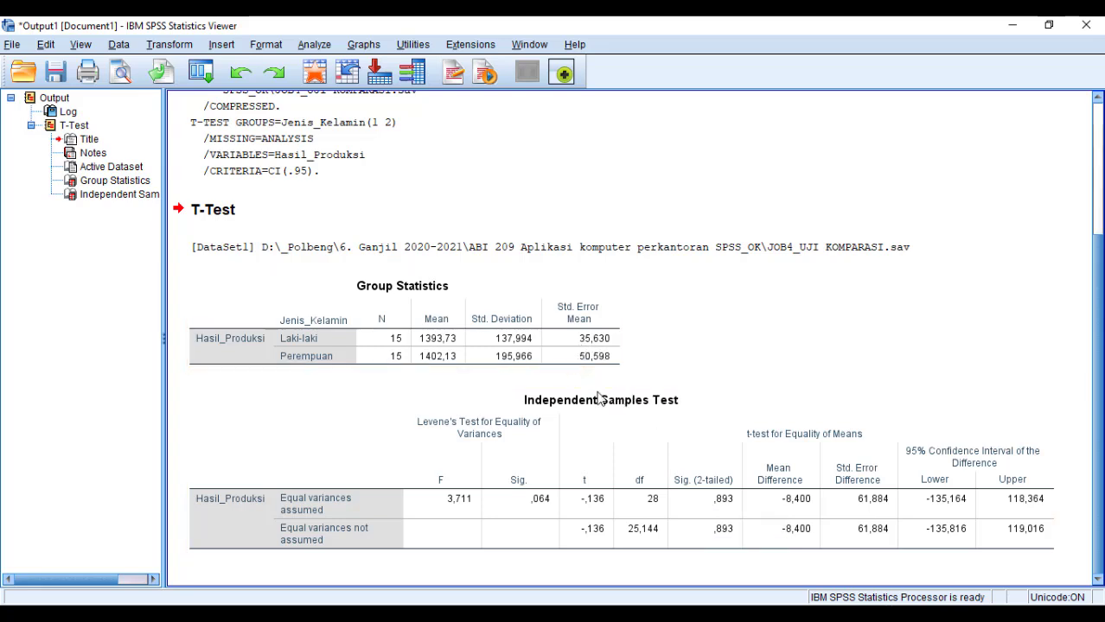
click(406, 358)
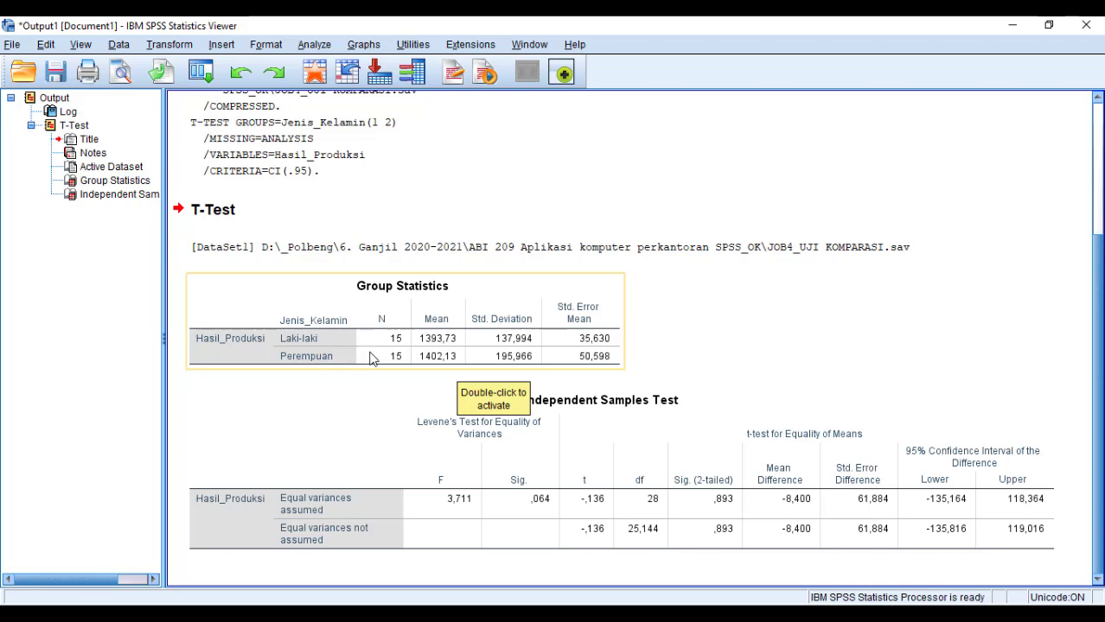
click(671, 473)
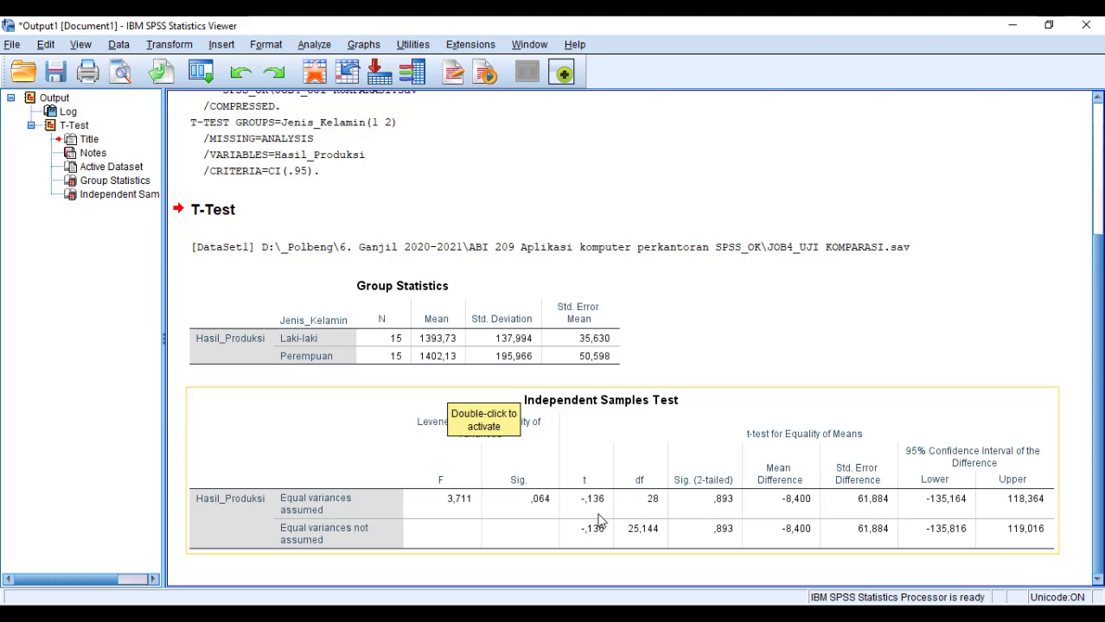
click(417, 614)
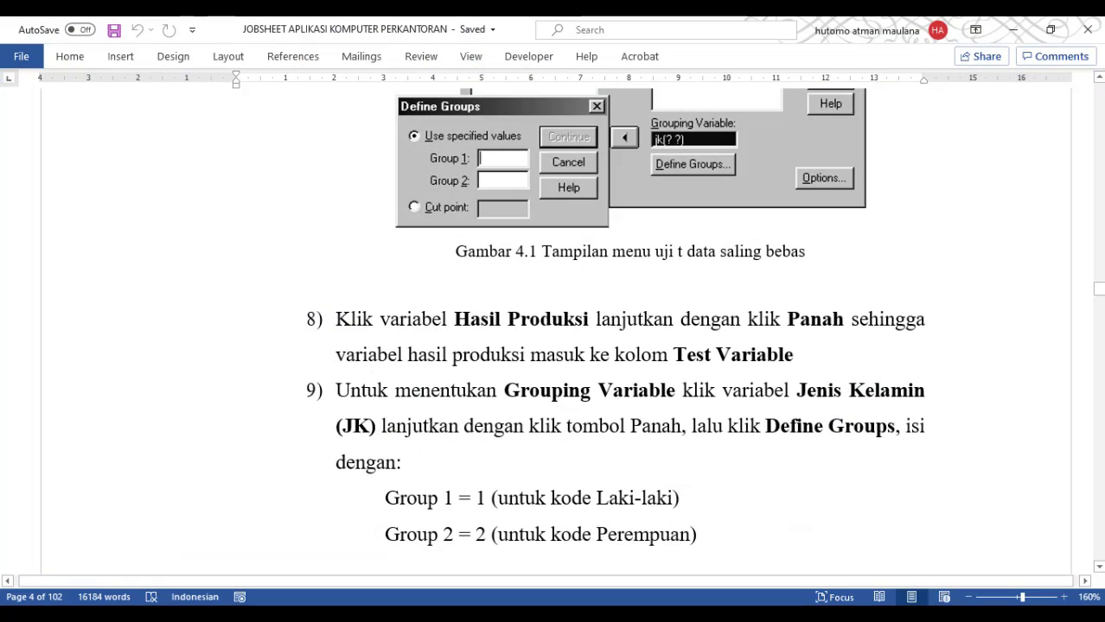
scroll(550, 510, down, 15)
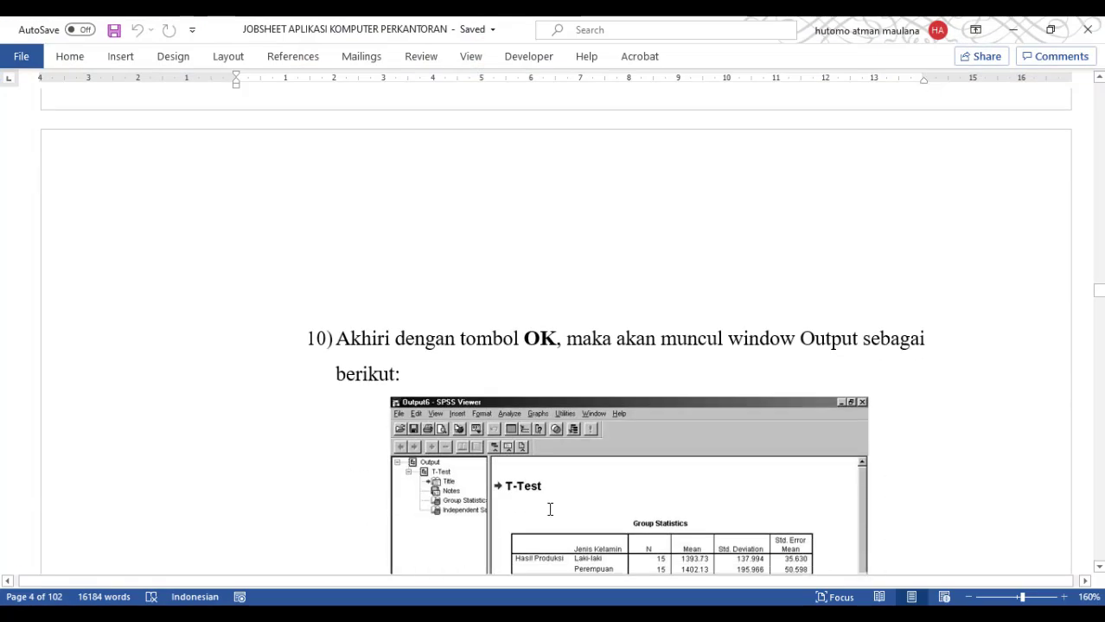
scroll(550, 510, up, 1)
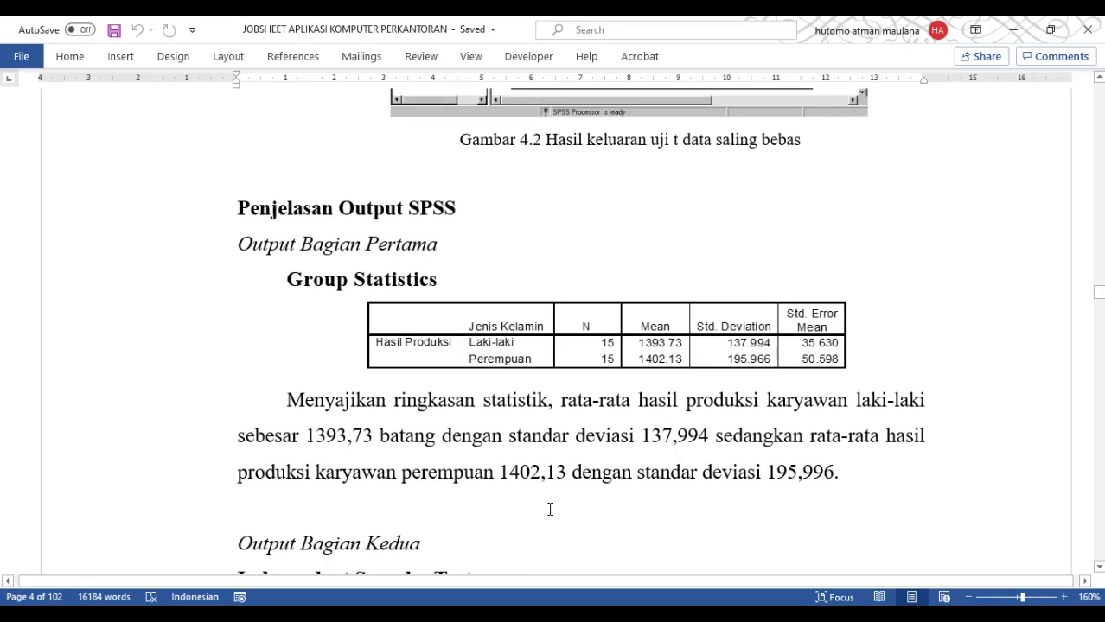
scroll(549, 510, down, 6)
scroll(552, 516, up, 3)
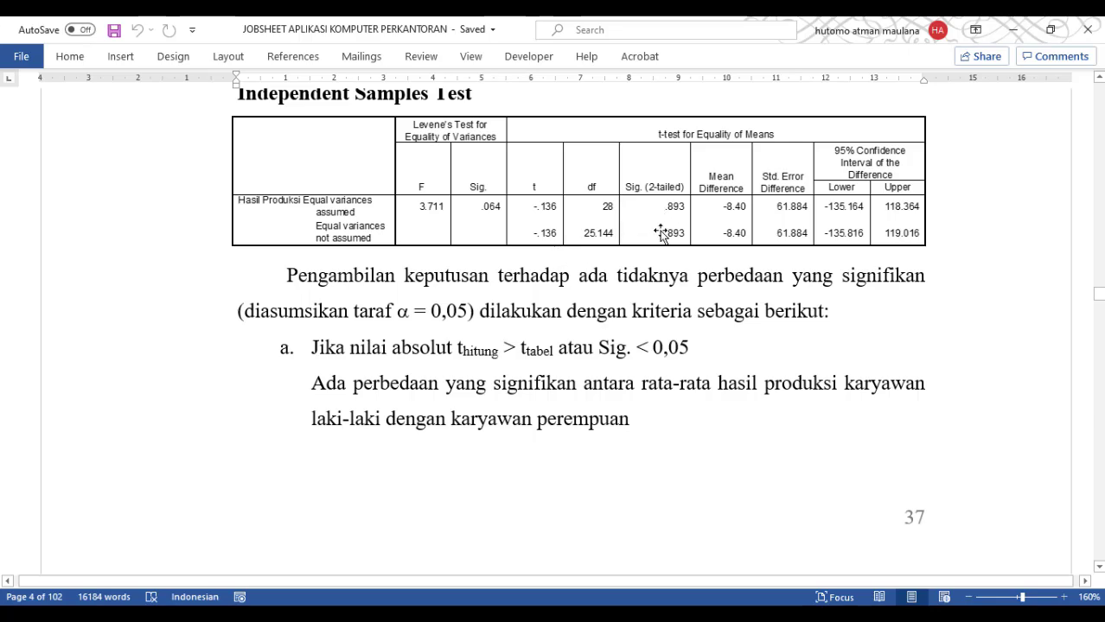
scroll(657, 235, up, 3)
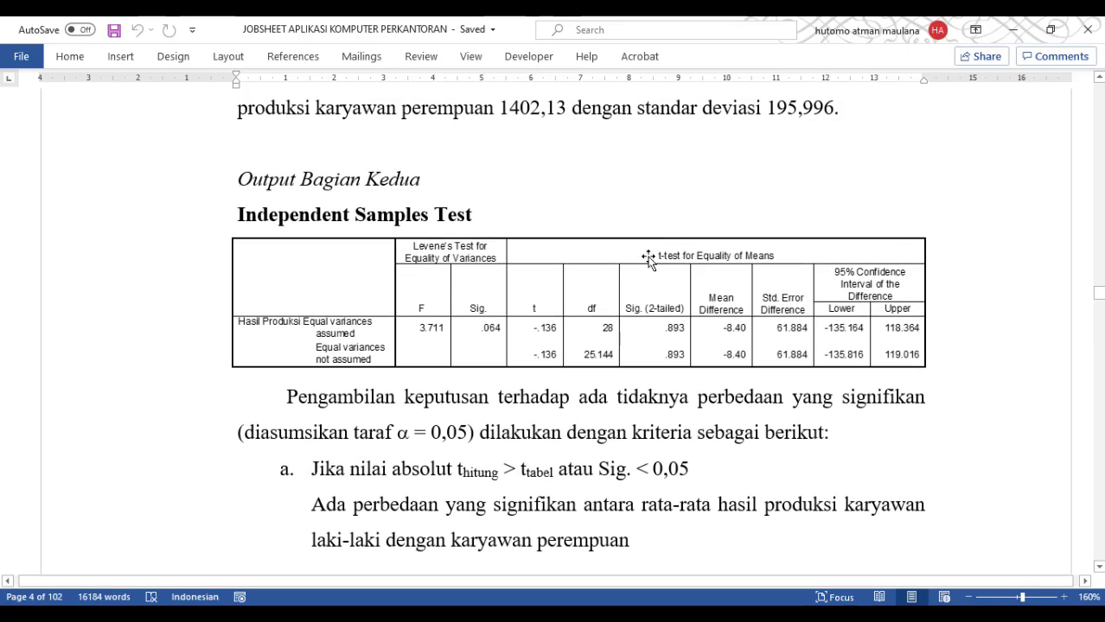
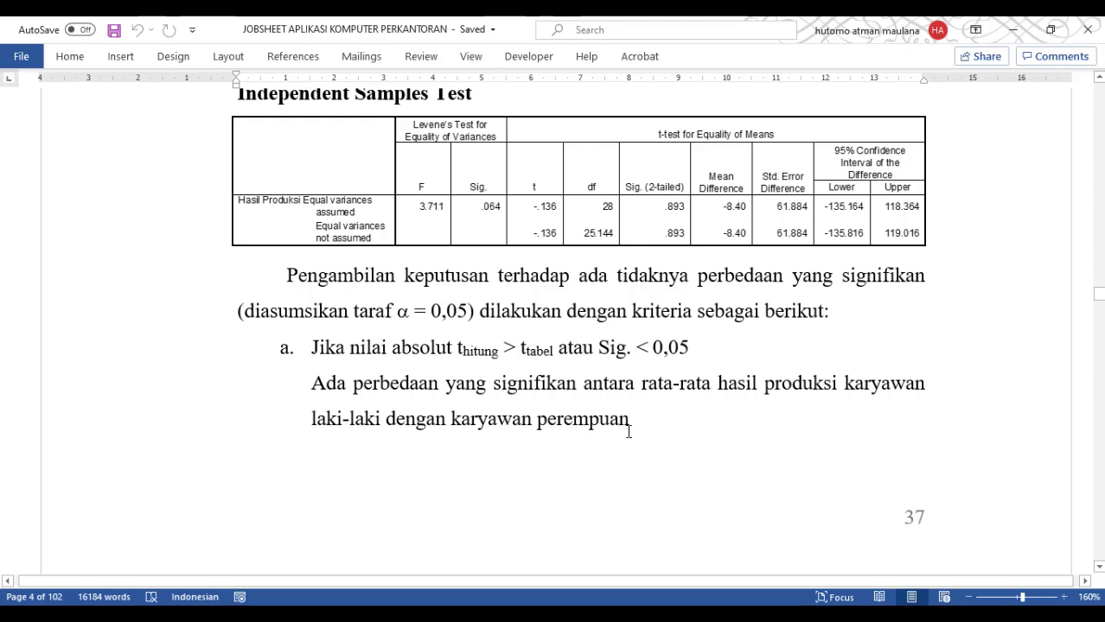
Add a line below the criterion a condition reading "H0 : Tidak terdapat perbedaan"
click(718, 352)
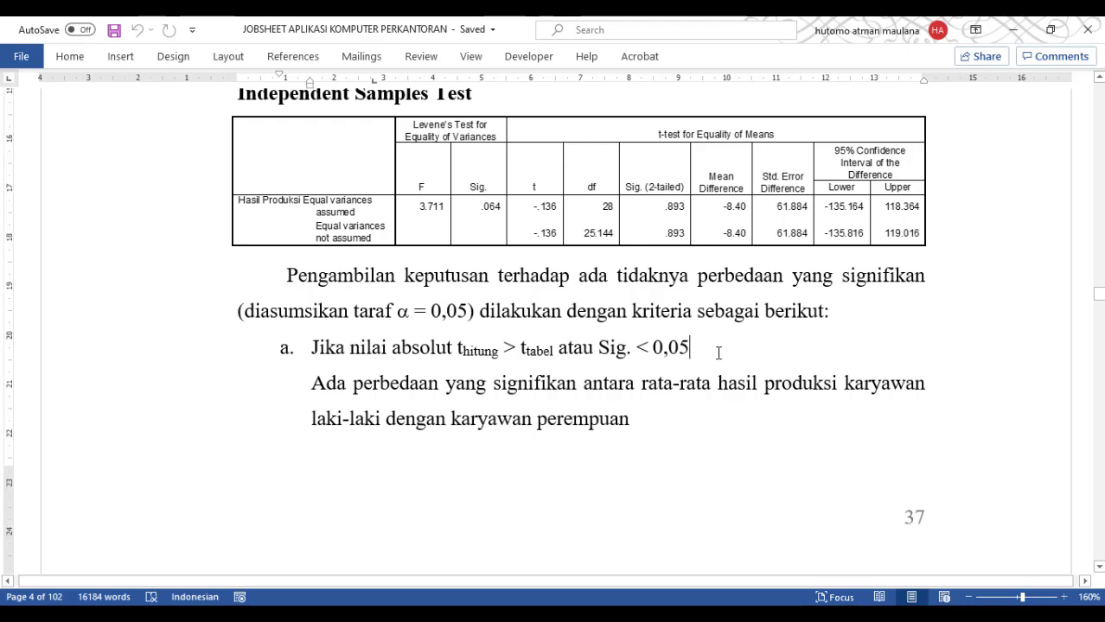
key(Return)
key(BackSpace)
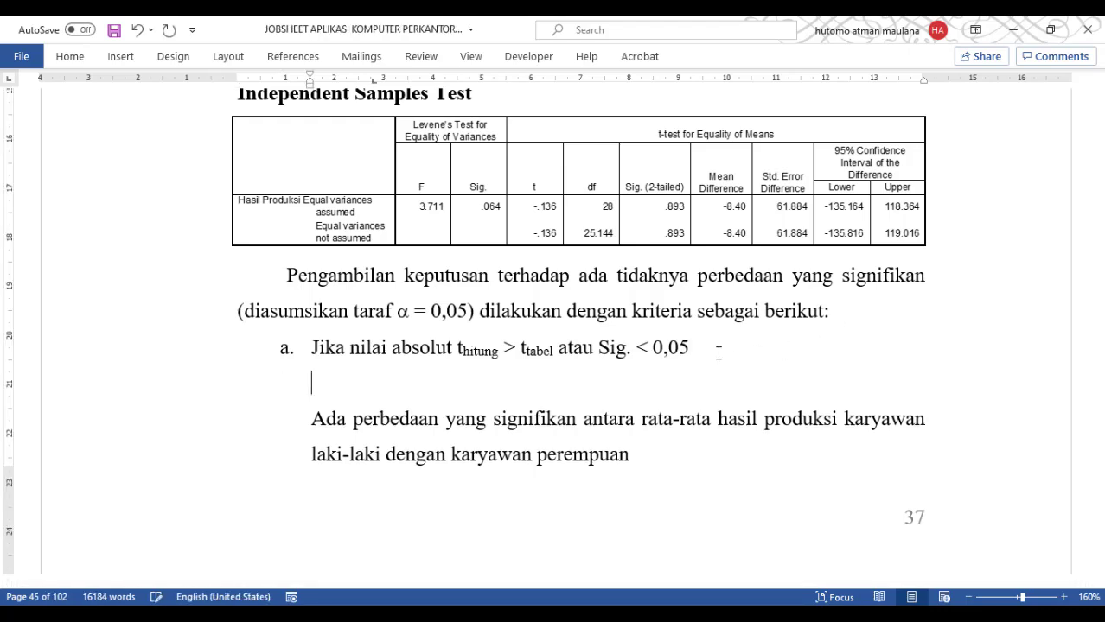
text(H0)
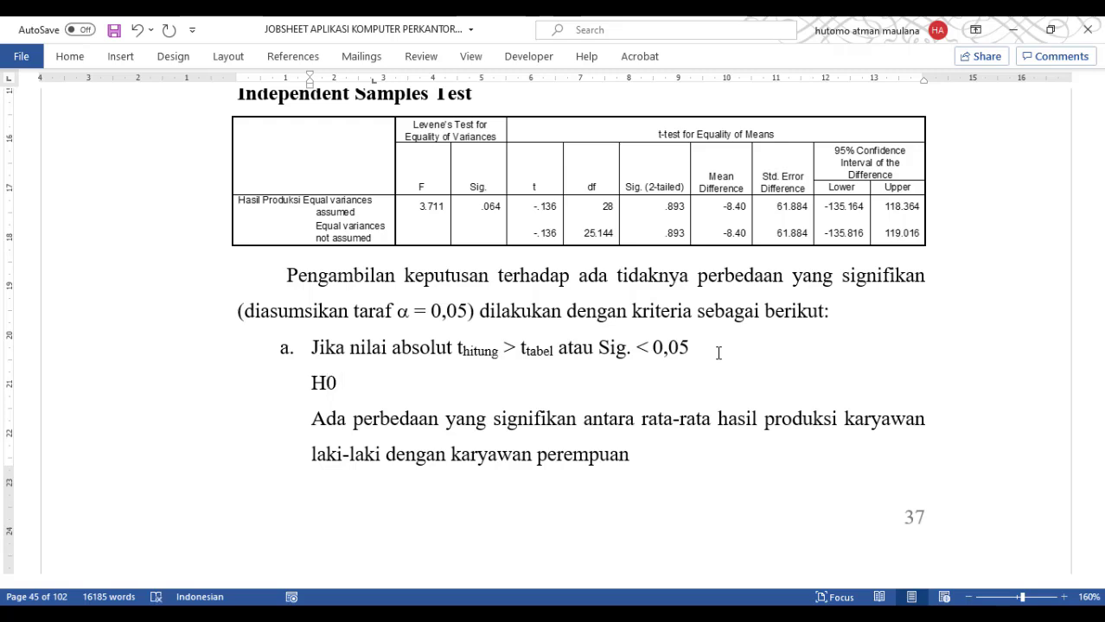
text( : Tidak terd)
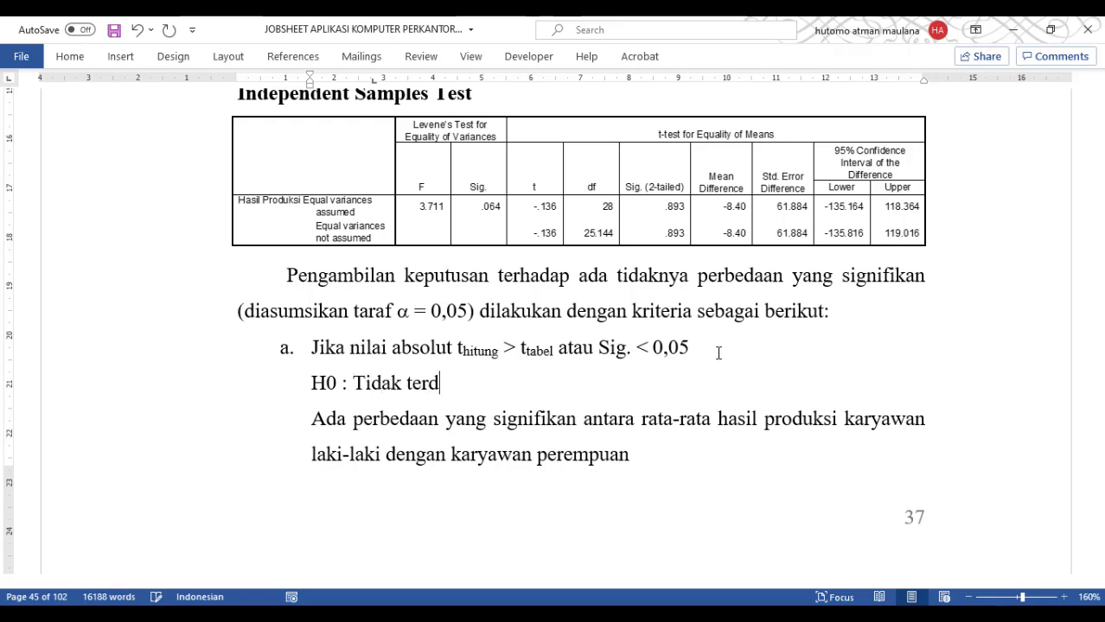
text(apatpe)
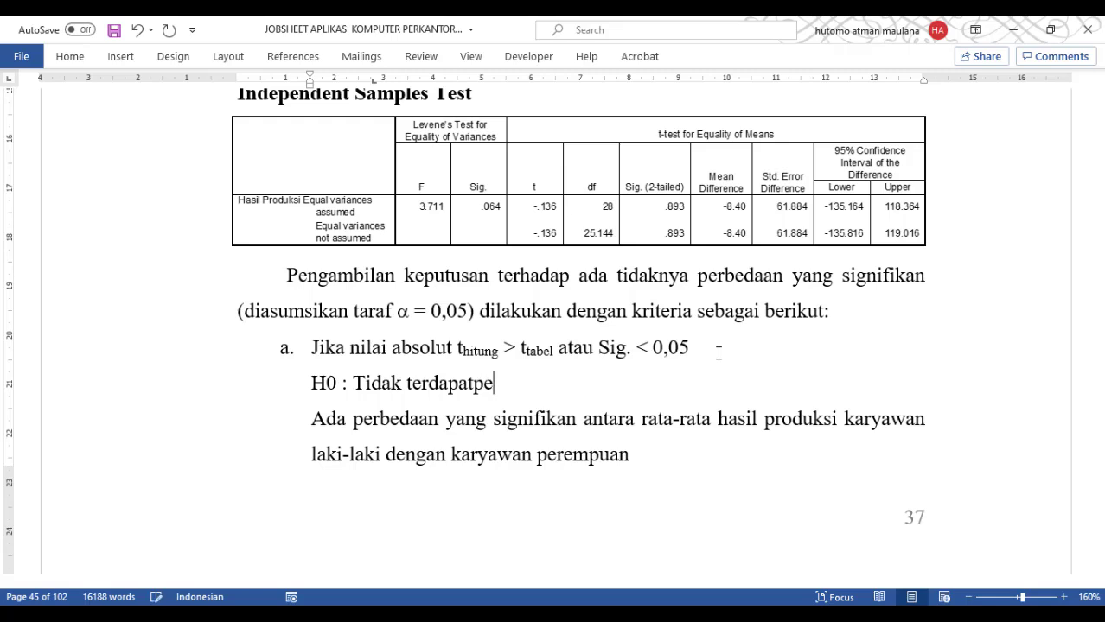
text(rbedaan)
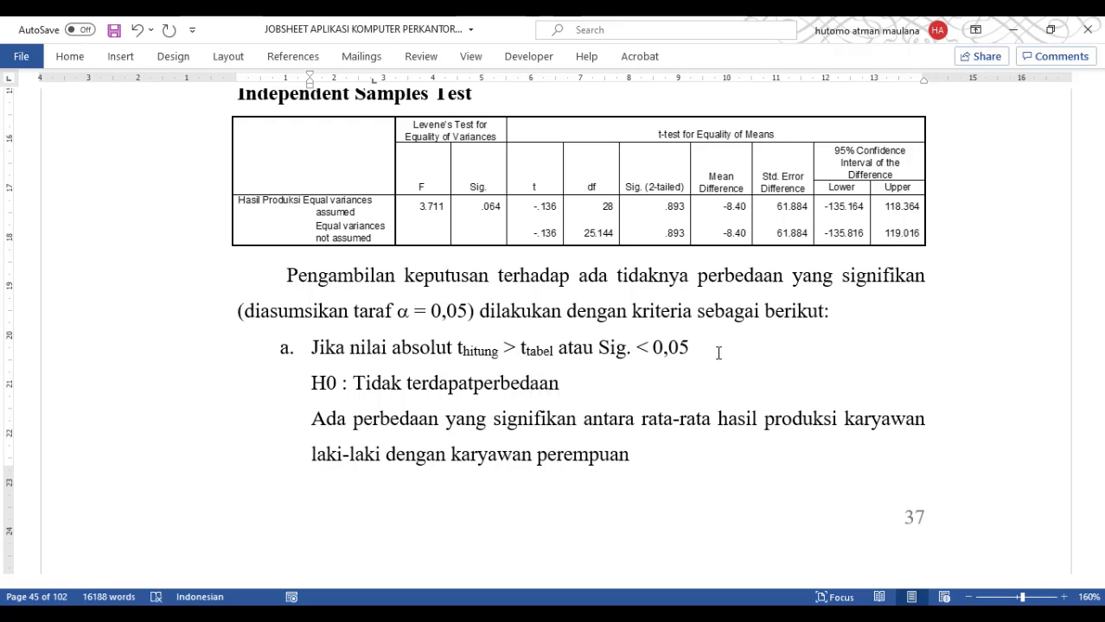
click(475, 383)
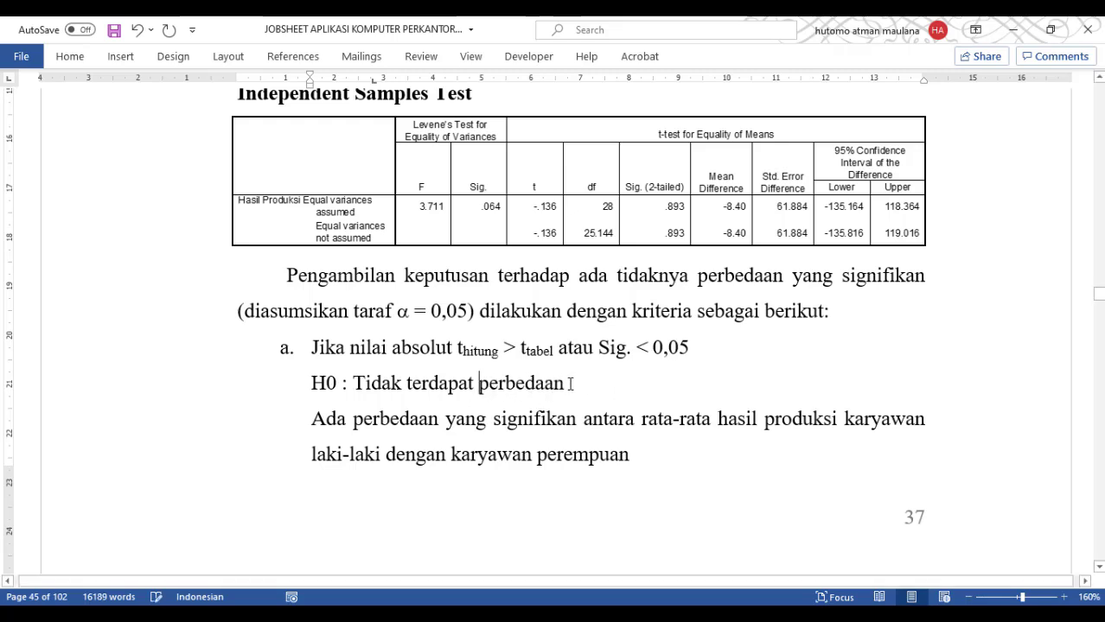
Continue the H0 statement with "rata-rata hasil produksi karyawan laki-laki"
click(569, 383)
text(rata)
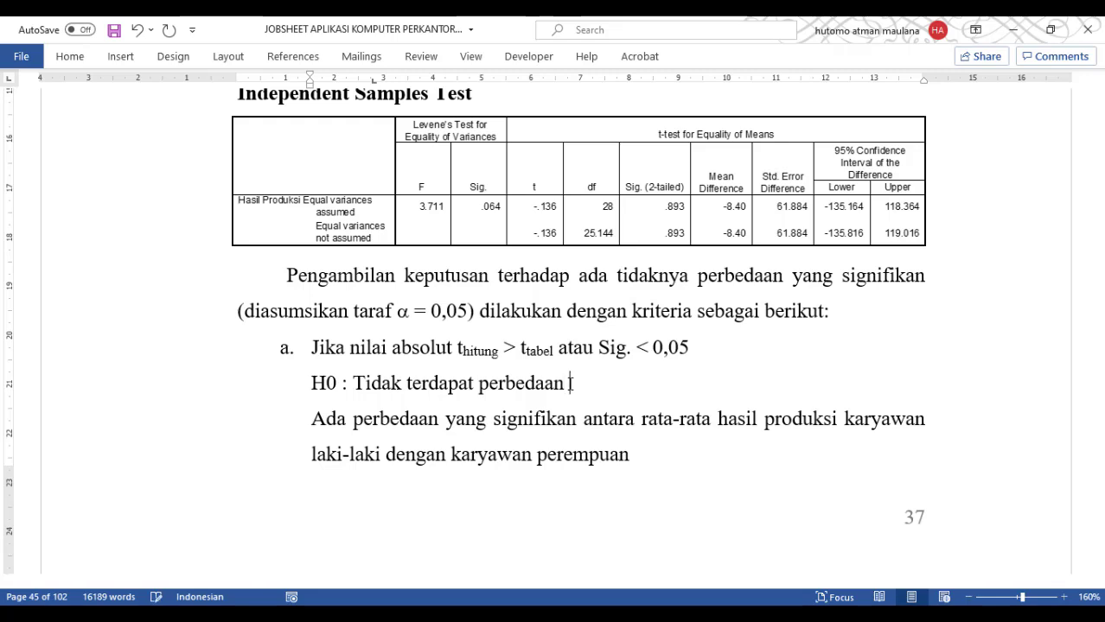
text(-rata hasil)
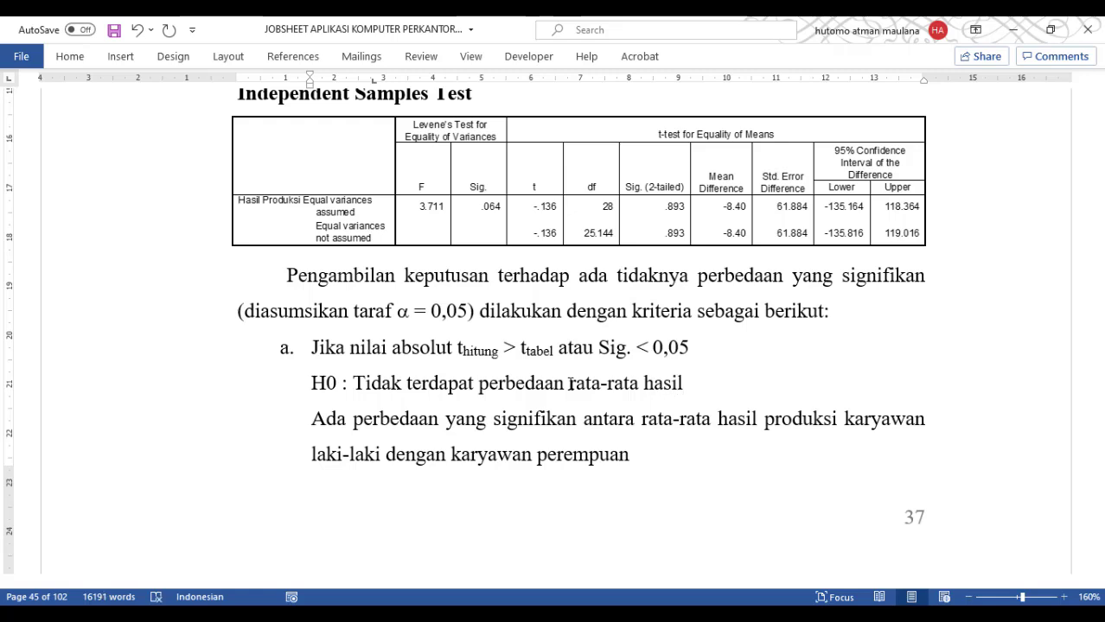
text( produksi)
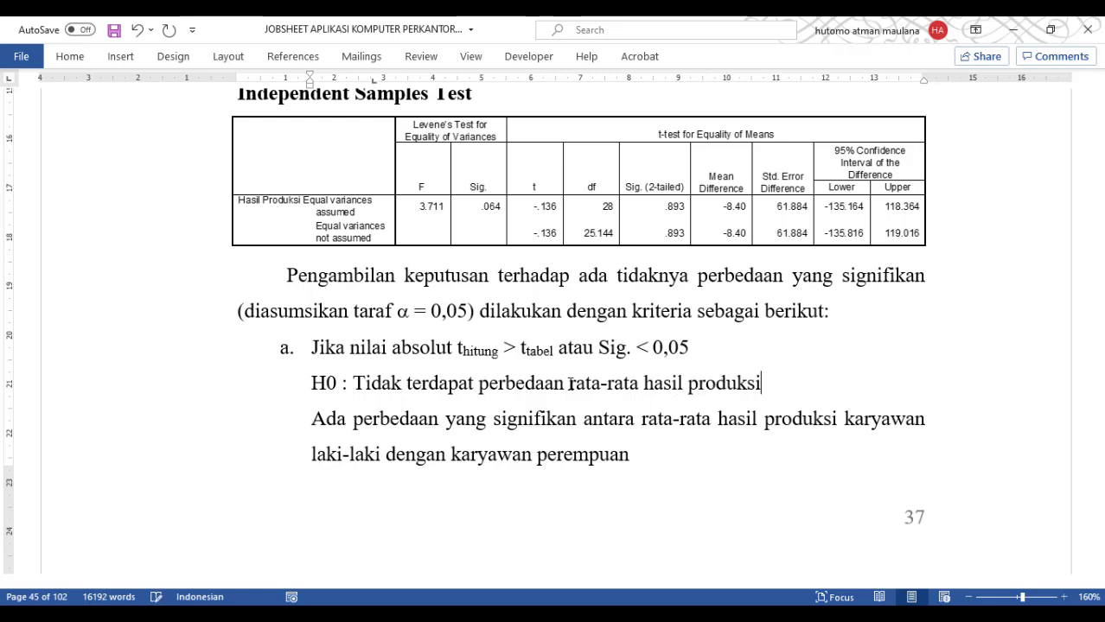
text( karyawan)
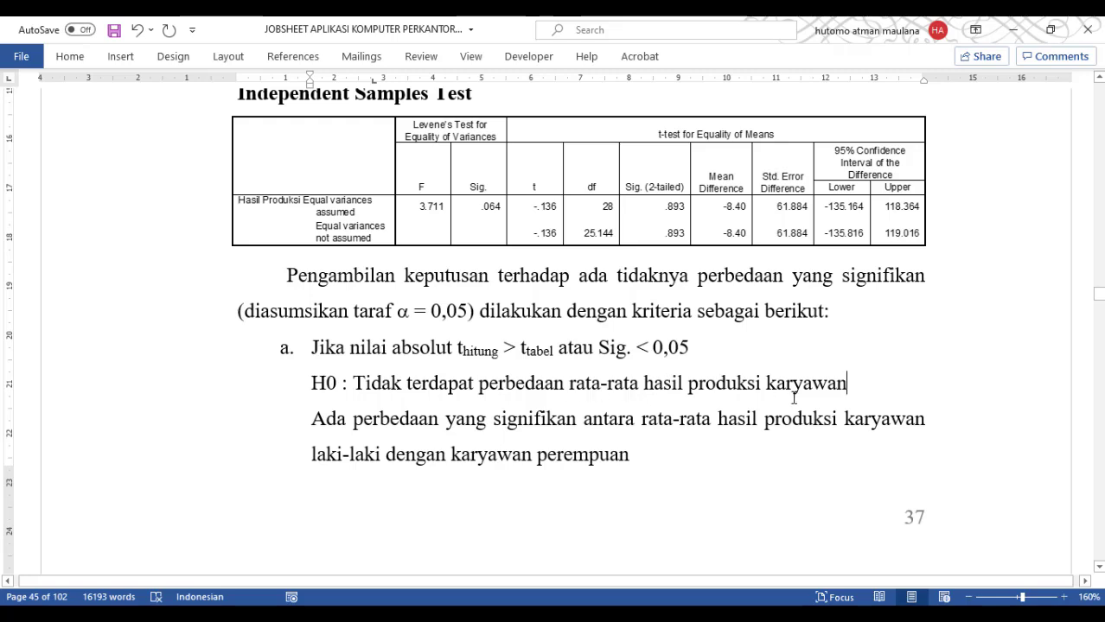
text(lk)
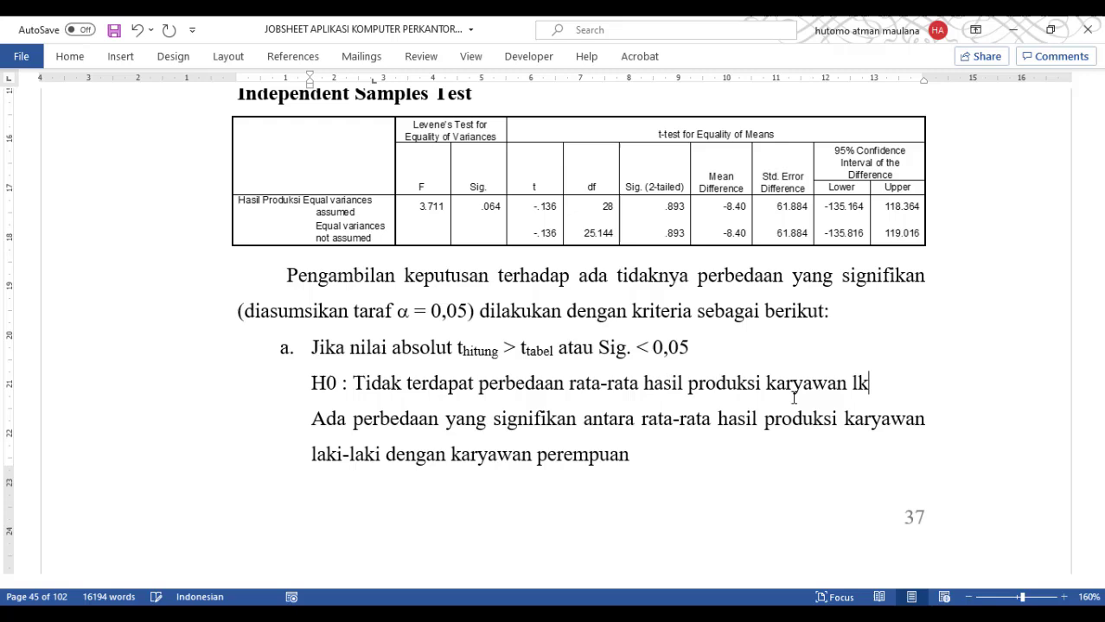
key(BackSpace)
text(aki-laki)
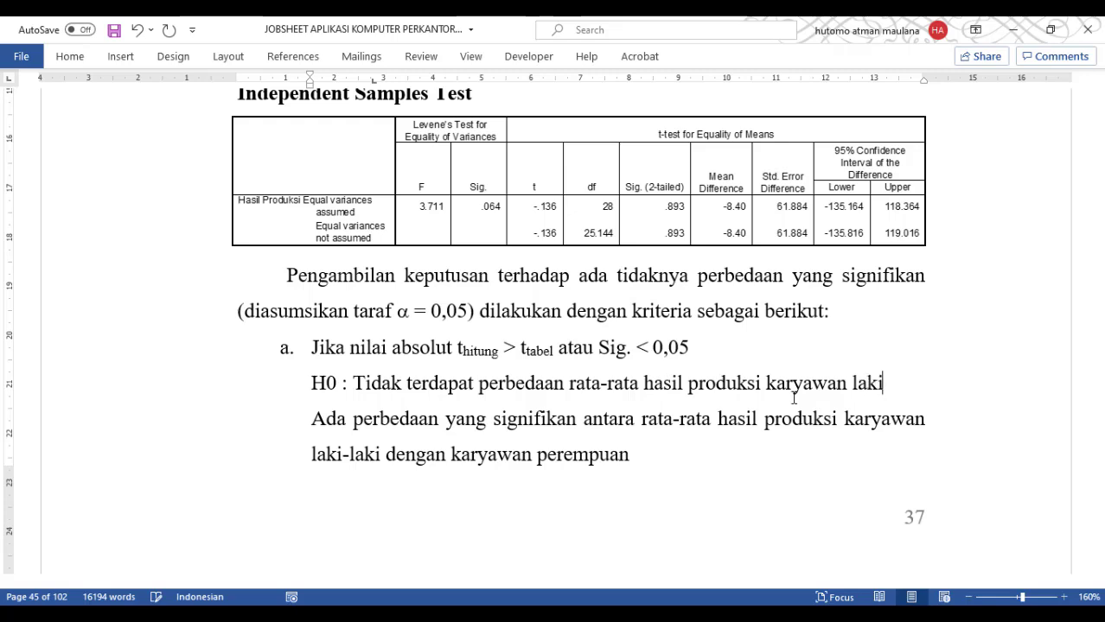
Complete the H0 statement with the words "dengan perempuan"
key(ctrl+shift+End)
text(dan)
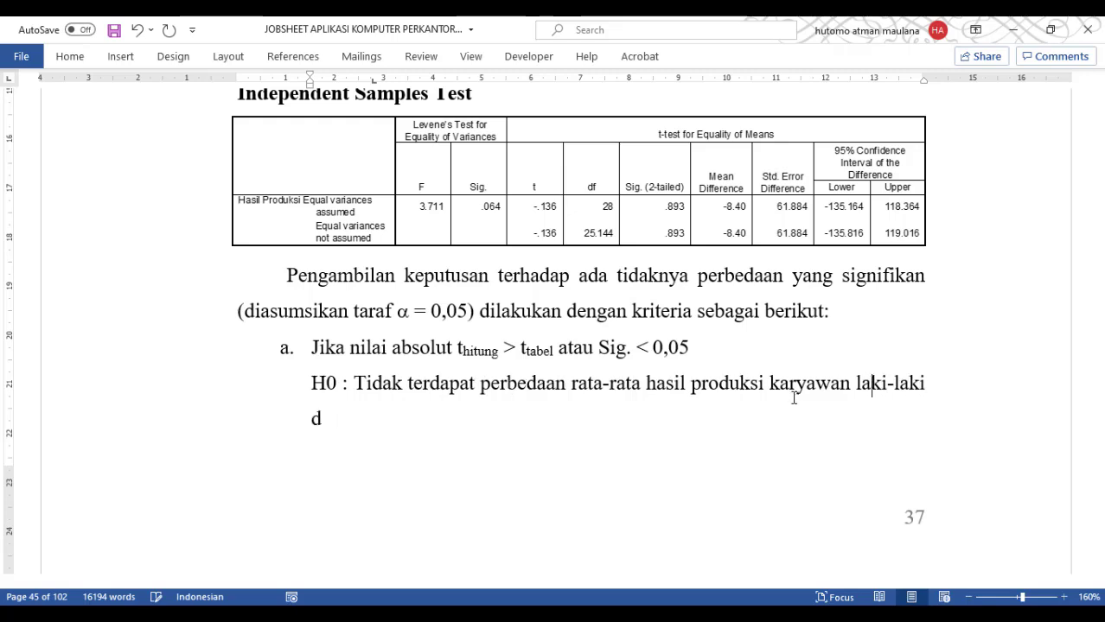
text( pe)
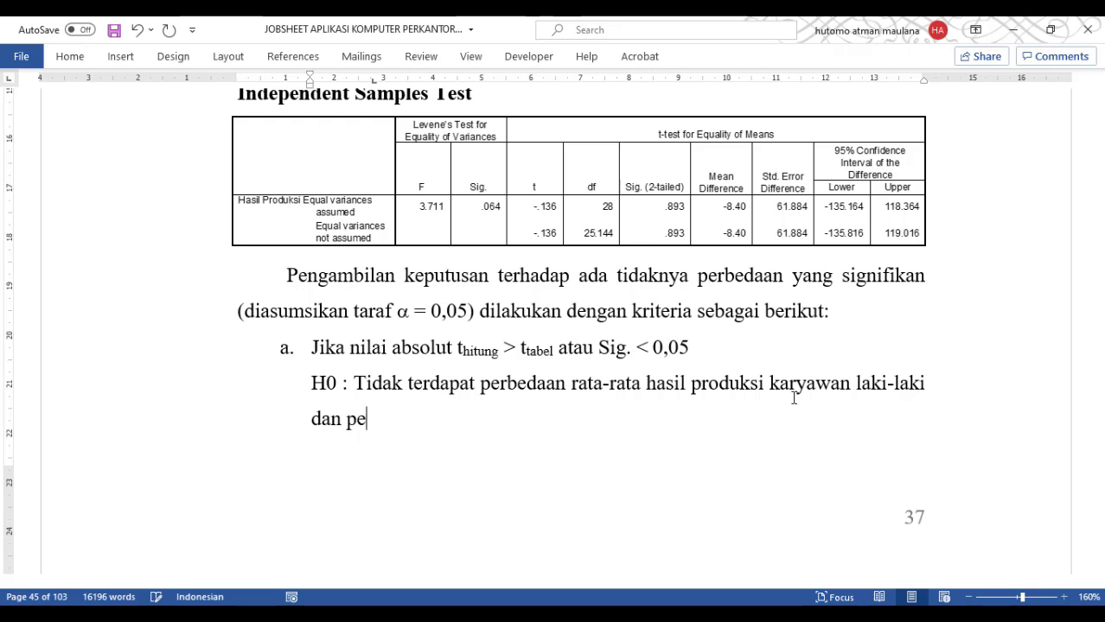
key(BackSpace)
key(BackSpace)
key(BackSpace)
key(BackSpace)
key(BackSpace)
text(engan pere)
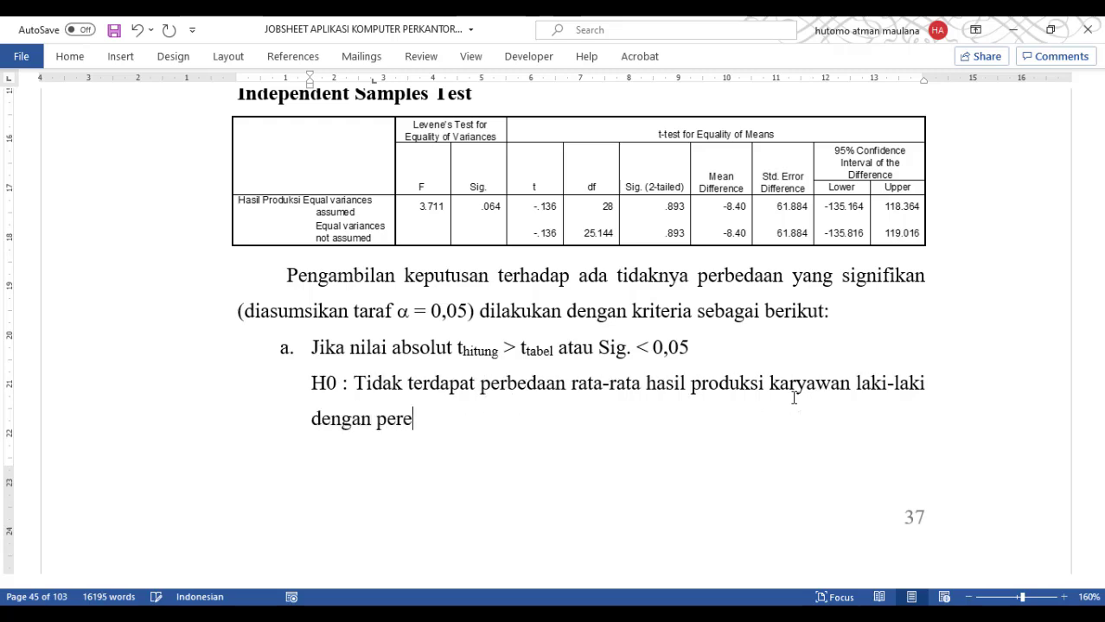
text(mpuan)
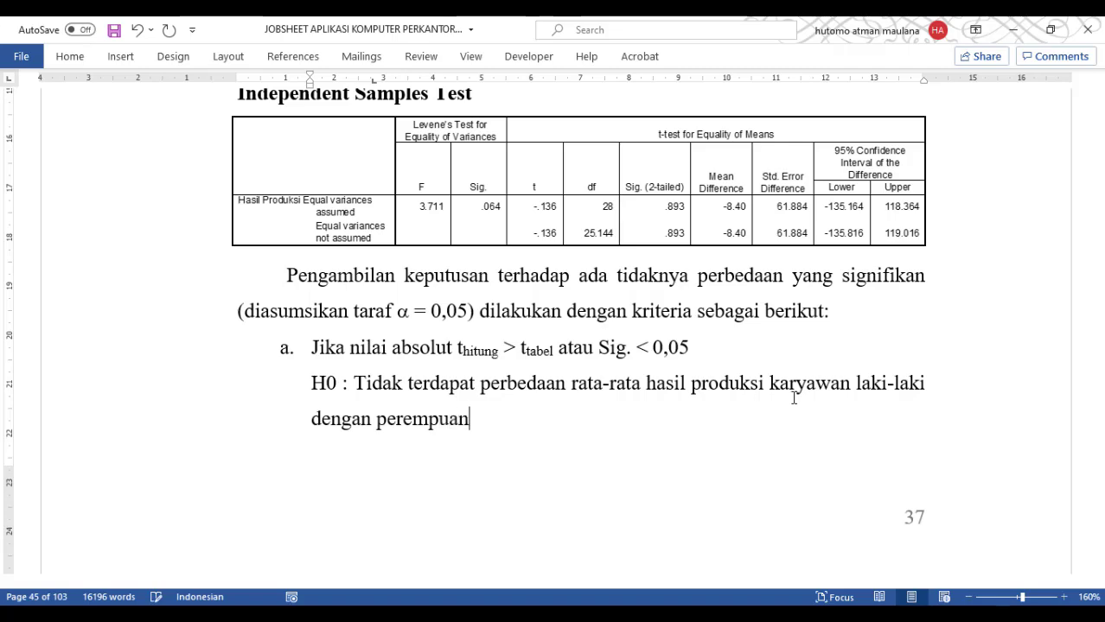
Insert blank lines between the decision-criteria introduction and criterion a, and look over criteria a and b
click(854, 324)
key(Return)
key(Return)
key(Return)
key(Return)
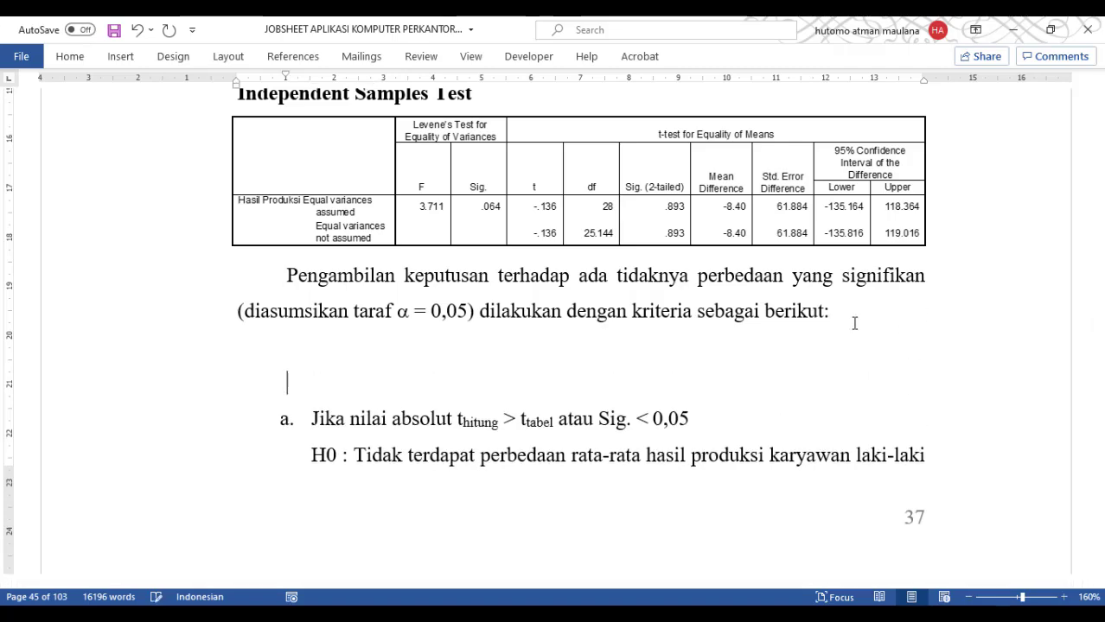
scroll(834, 348, down, 3)
scroll(696, 358, down, 6)
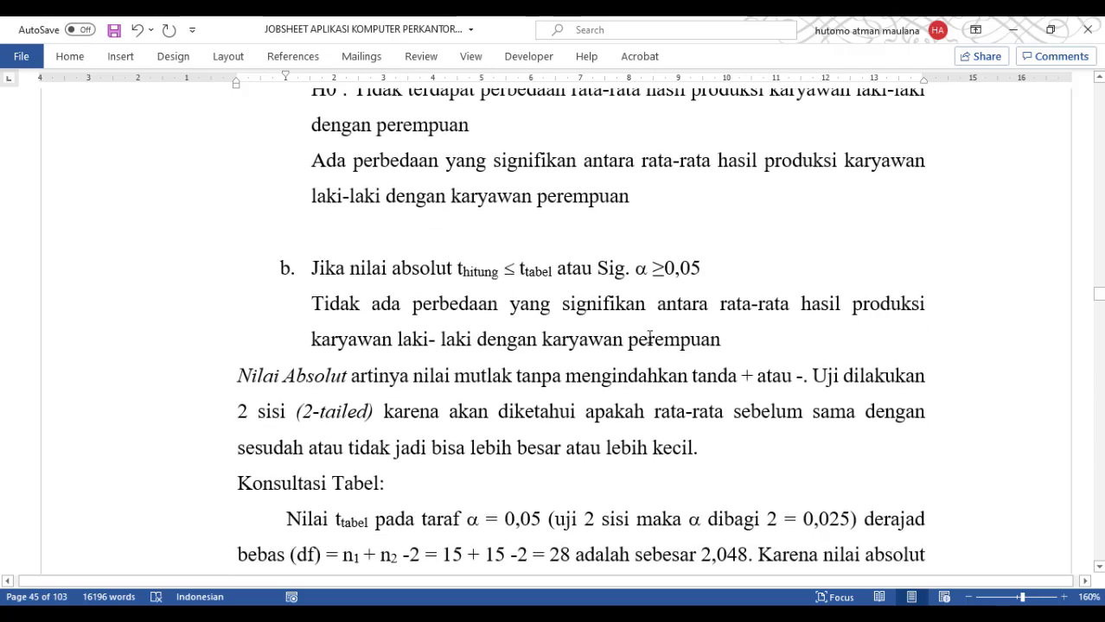
Add a line below the H0 statement under criterion a reading "H1 :"
scroll(696, 358, up, 3)
click(353, 208)
scroll(353, 207, up, 1)
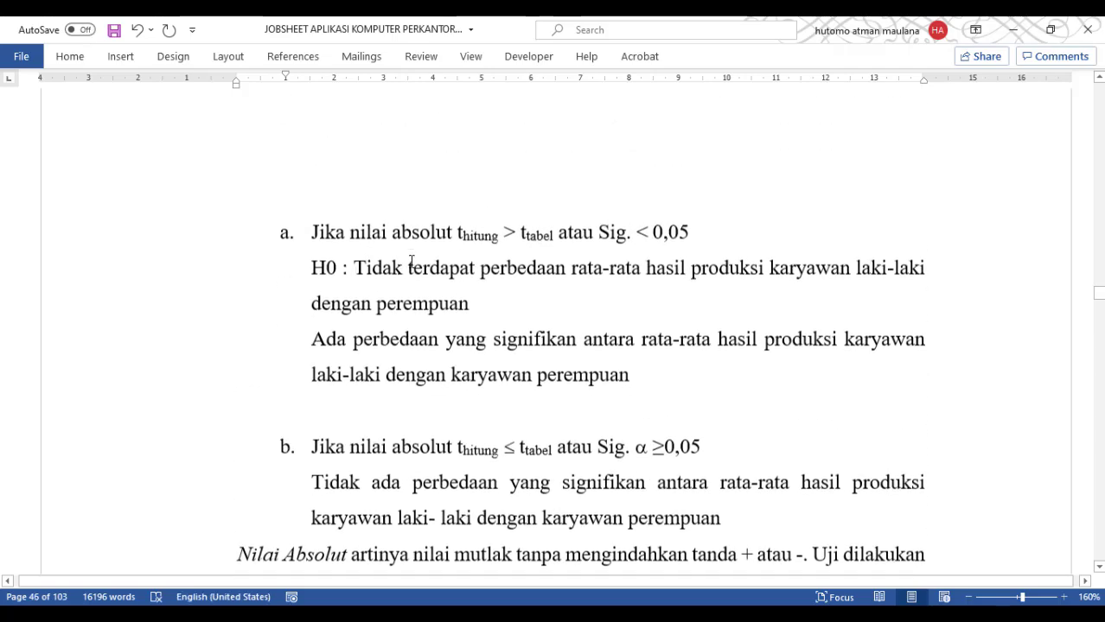
click(477, 309)
key(Return)
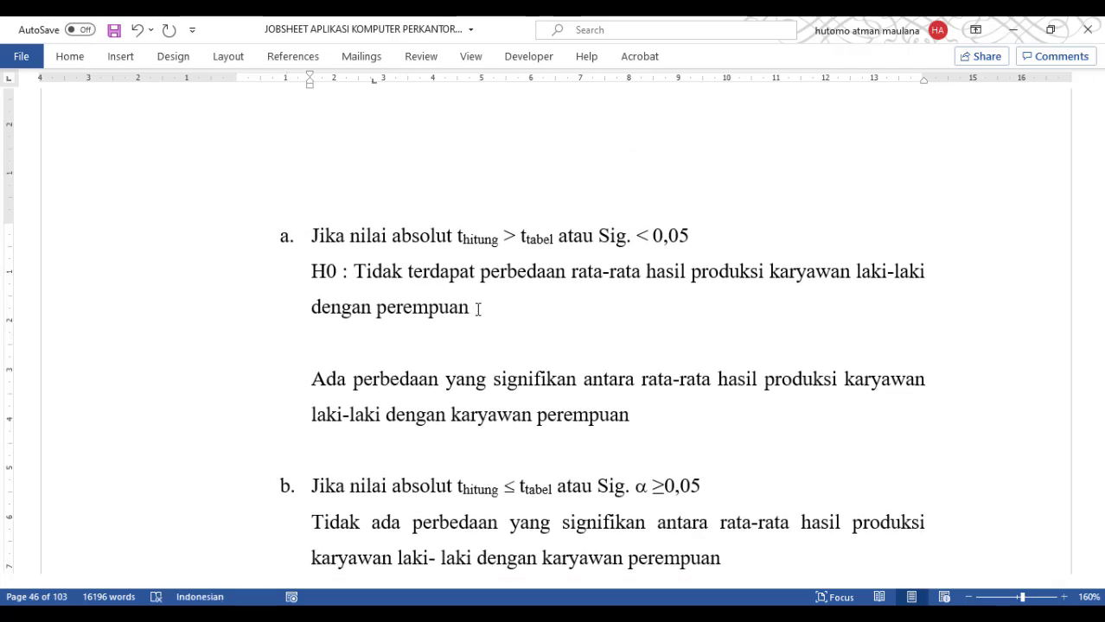
text(H1 :)
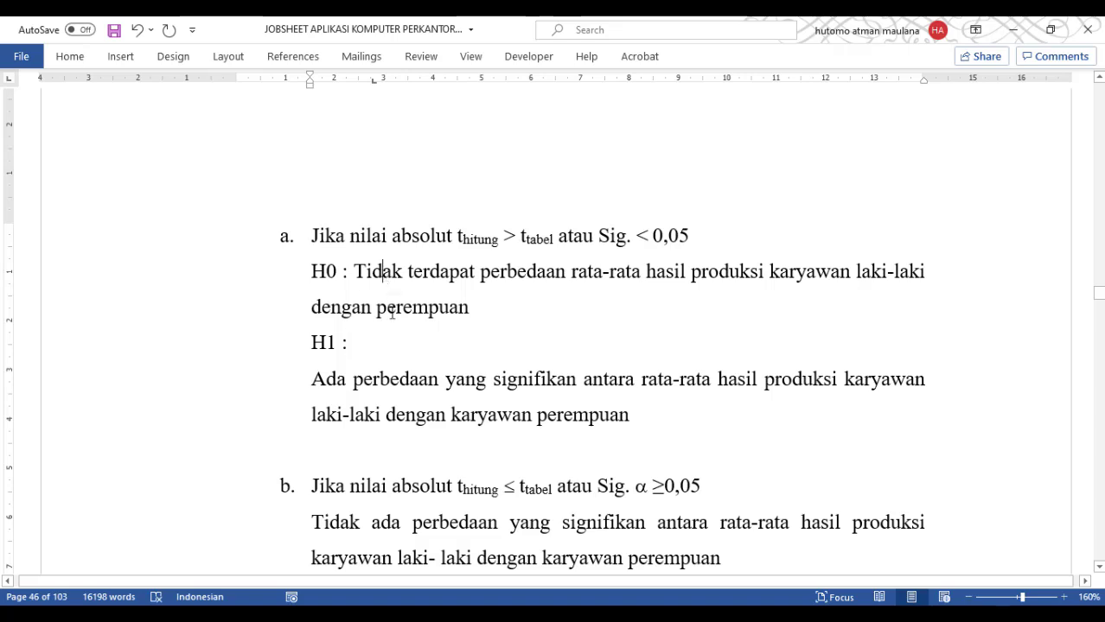
Give the H0 and H1 lines a hanging indent of about 1 cm
drag(385, 272, 395, 334)
drag(310, 82, 358, 90)
Begin the H1 statement with the words "Terdapat perbedaan"
click(376, 353)
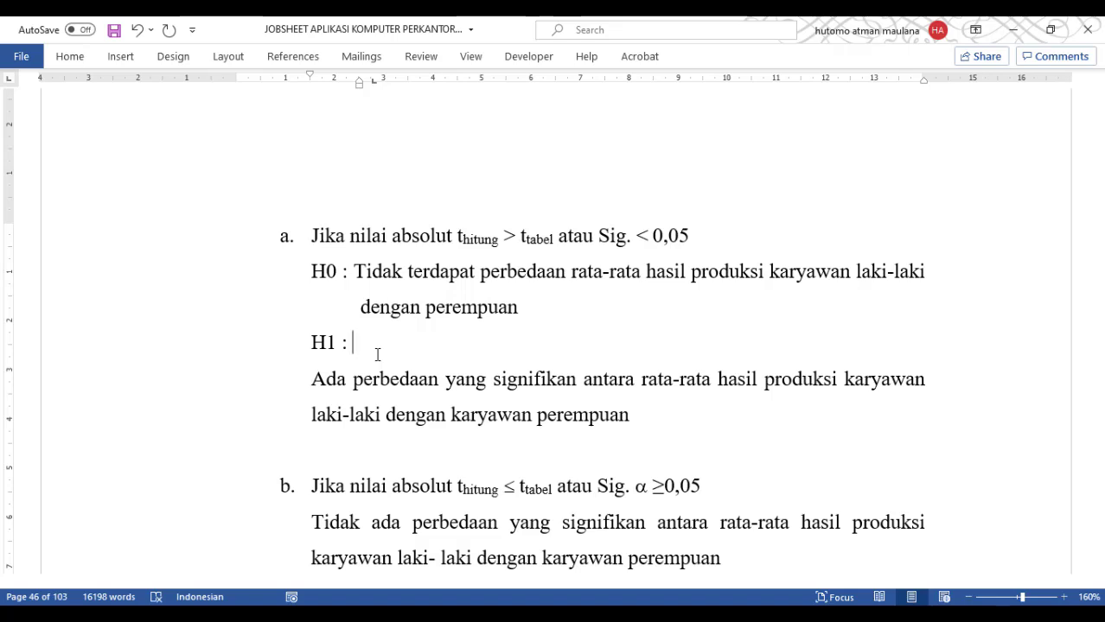
text(Terd)
text(a)
text(dap)
key(BackSpace)
key(BackSpace)
key(BackSpace)
key(BackSpace)
text(pat perbe)
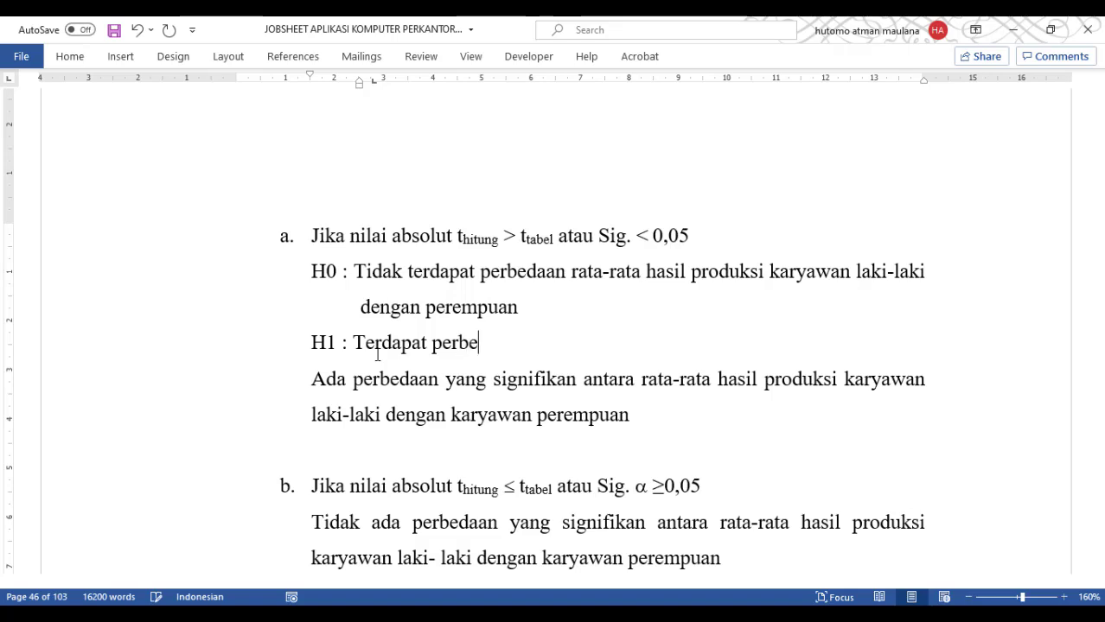
text(daan)
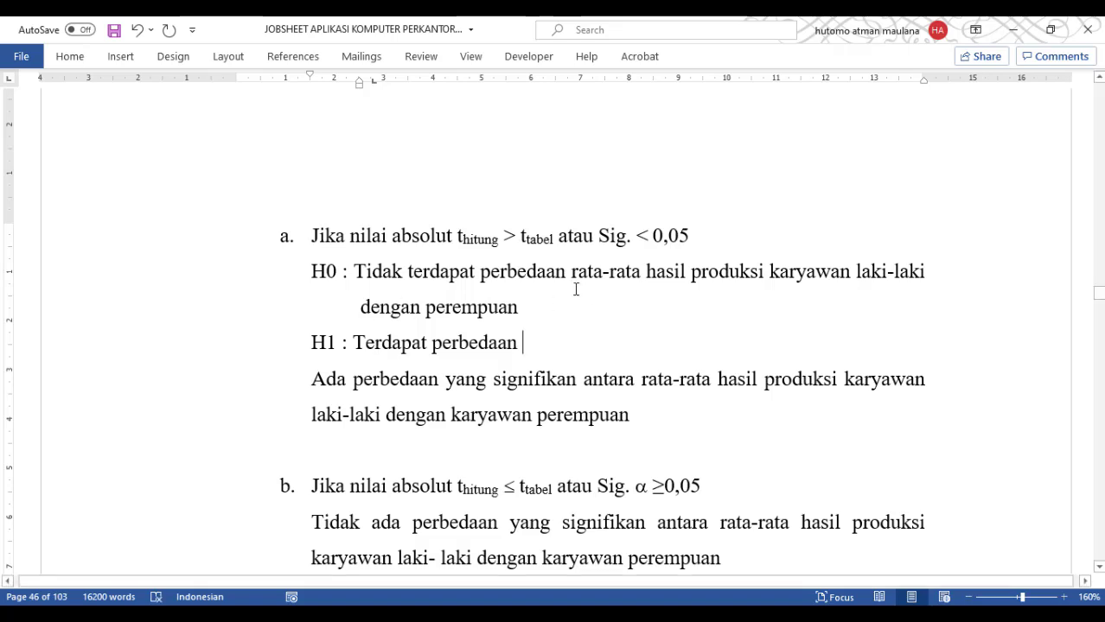
Complete the H1 statement by copying "rata-rata hasil produksi karyawan laki-laki dengan perempuan" from the H0 statement
drag(570, 272, 581, 298)
key(ctrl+c)
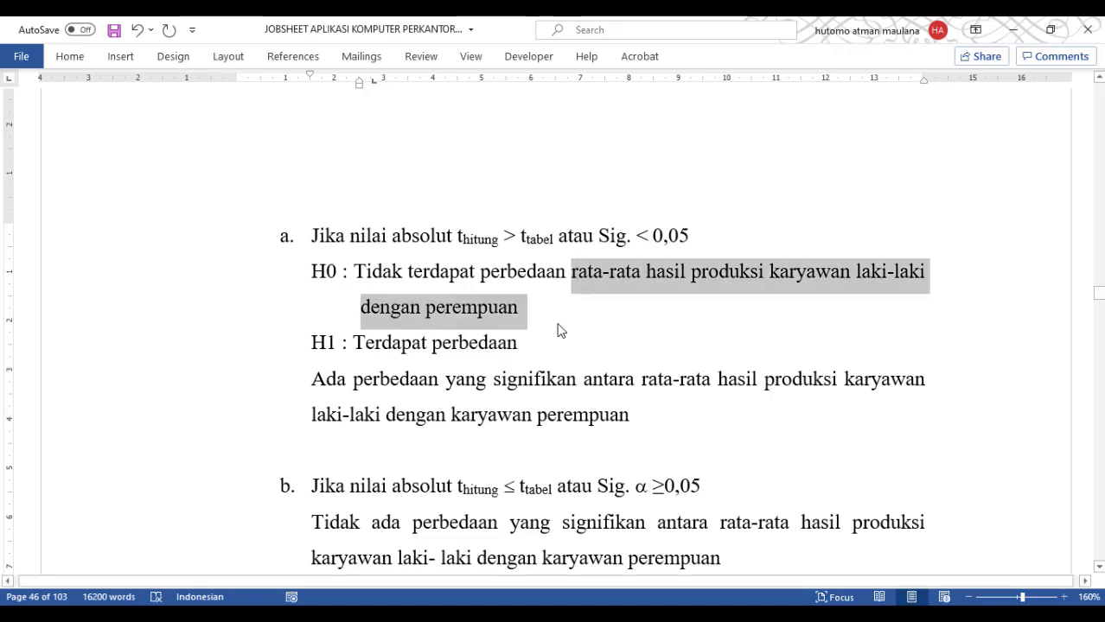
click(552, 340)
key(ctrl+v)
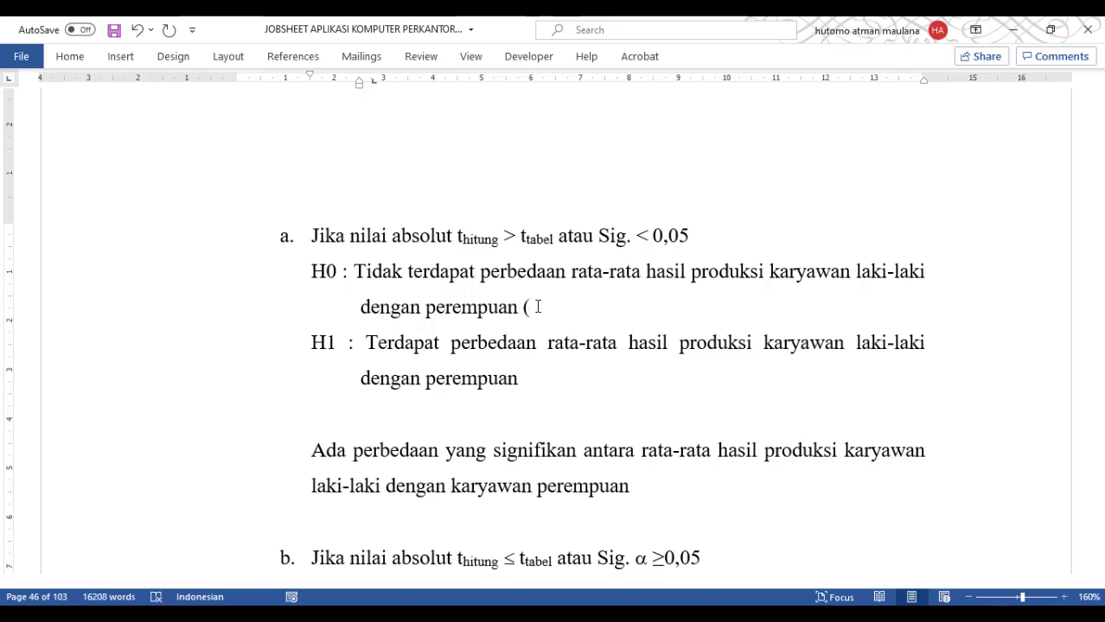
Add the equation (μ₁ = μ₂) in parentheses at the end of the H0 statement
text(()
key(alt+equal)
text(\mu _)
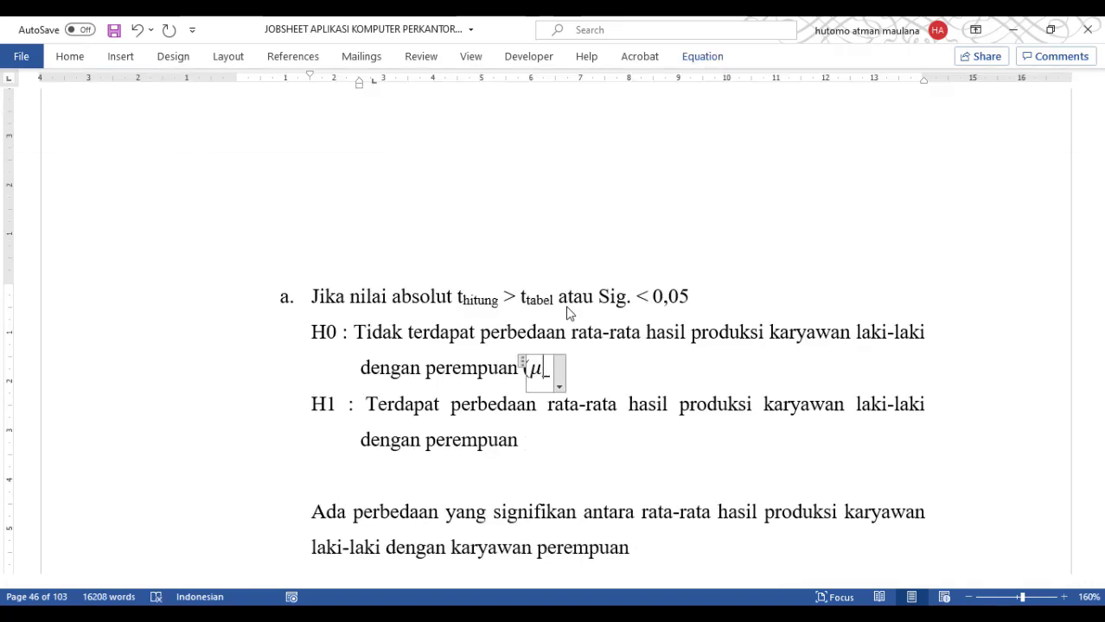
text(1=)
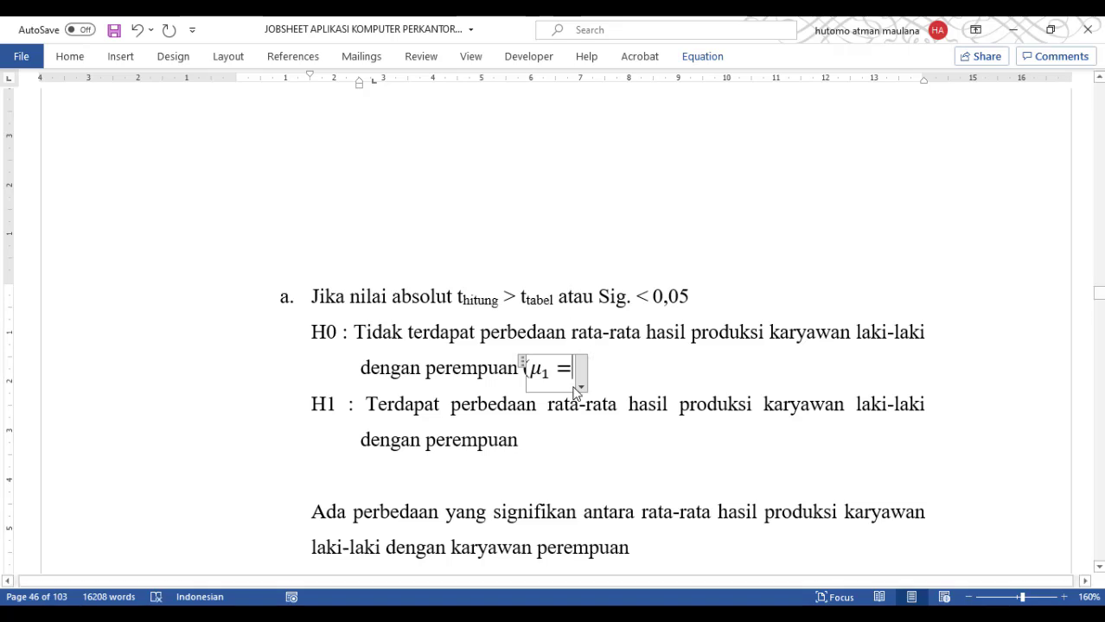
drag(550, 376, 536, 377)
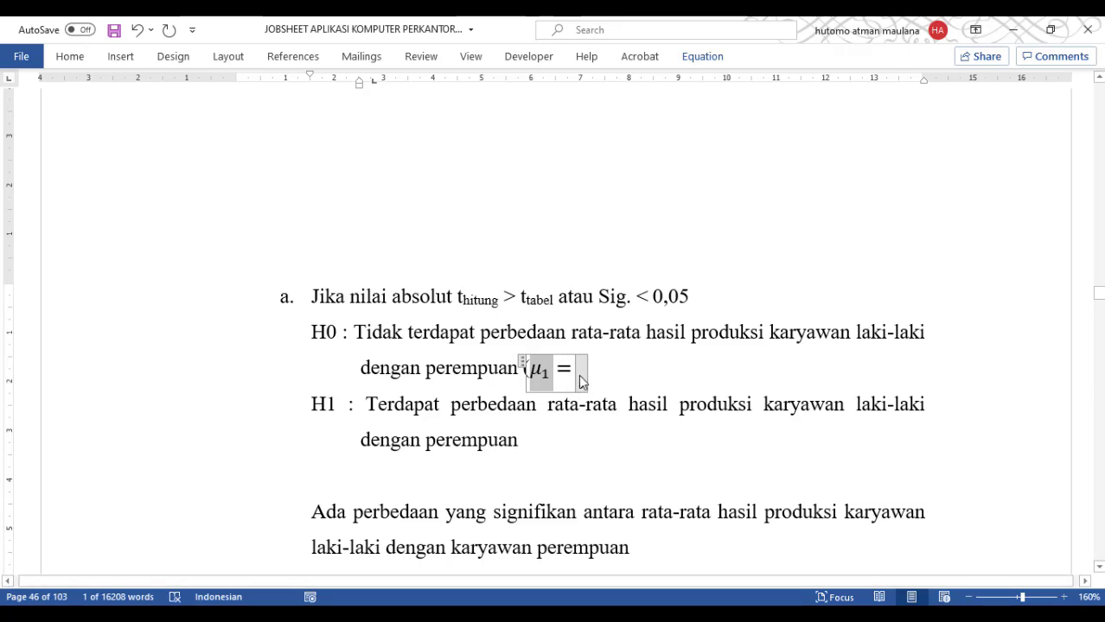
click(582, 384)
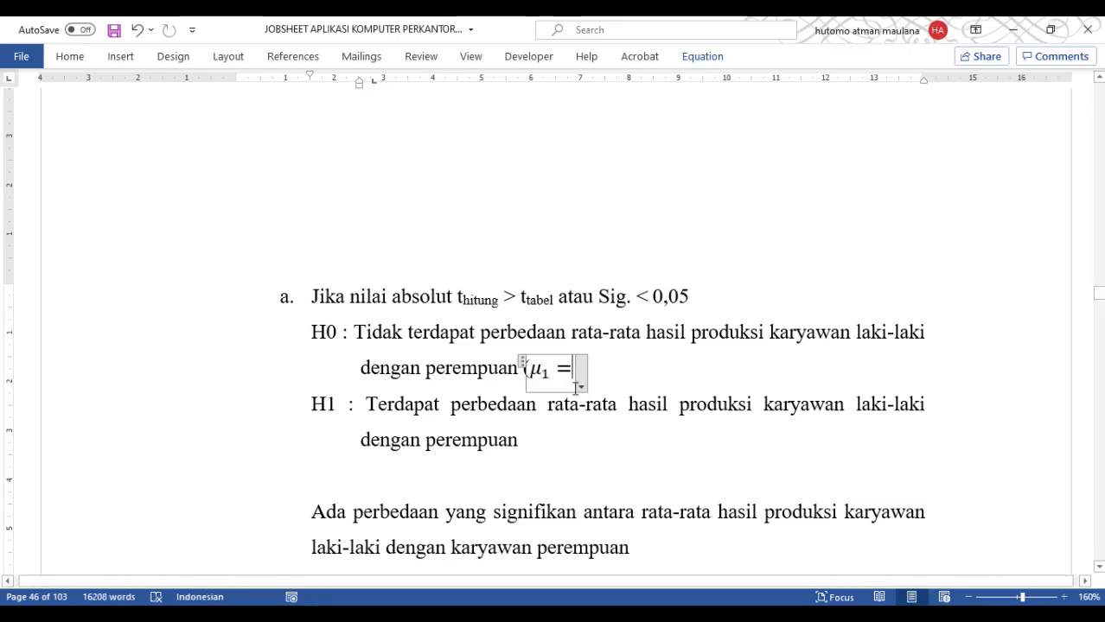
key(ctrl+v)
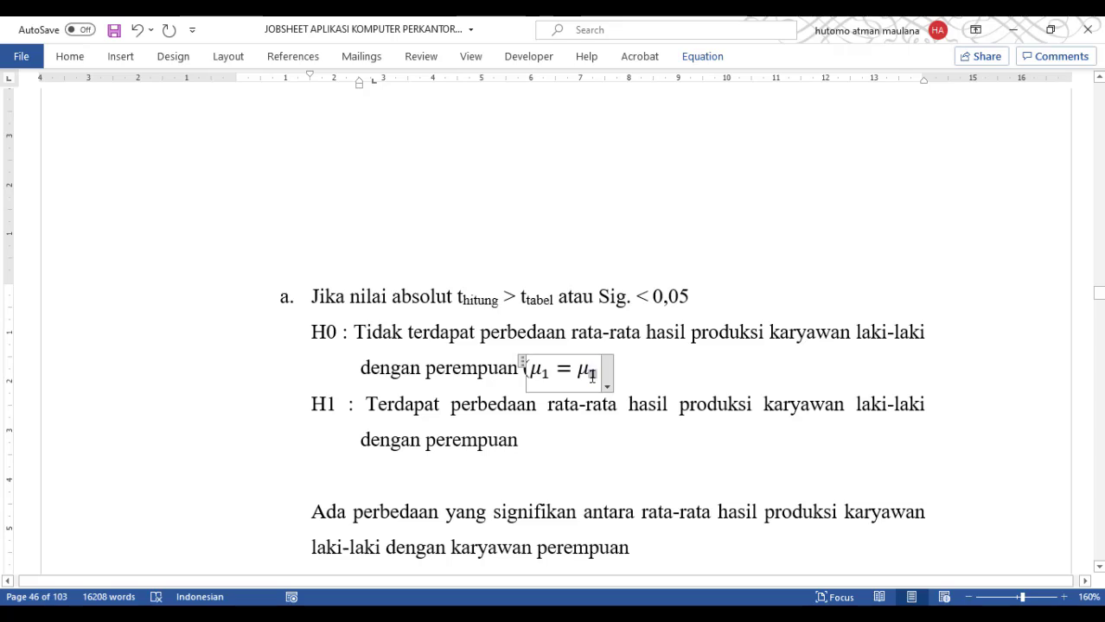
key(BackSpace)
text(2))
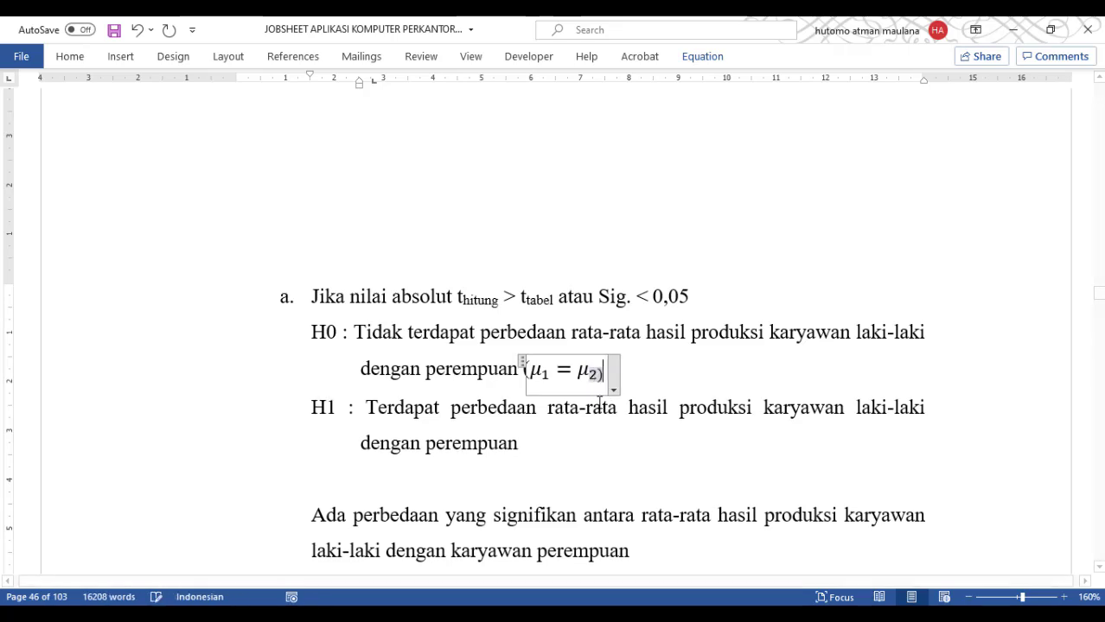
click(595, 404)
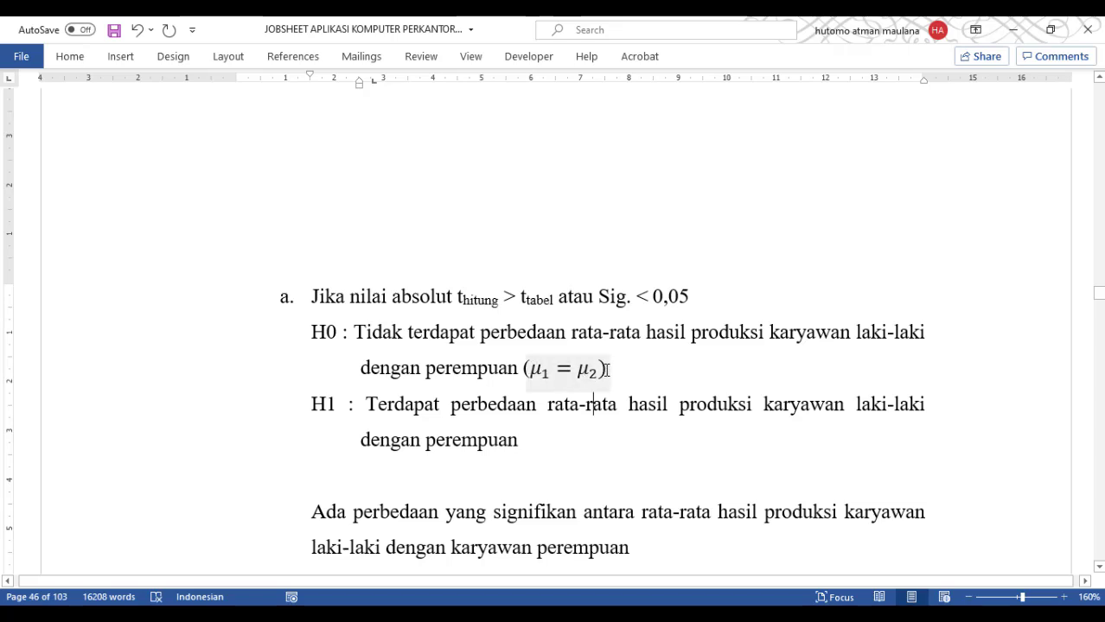
Copy the H0 equation to the end of the H1 statement and change its equals sign to ≠
drag(607, 370, 526, 369)
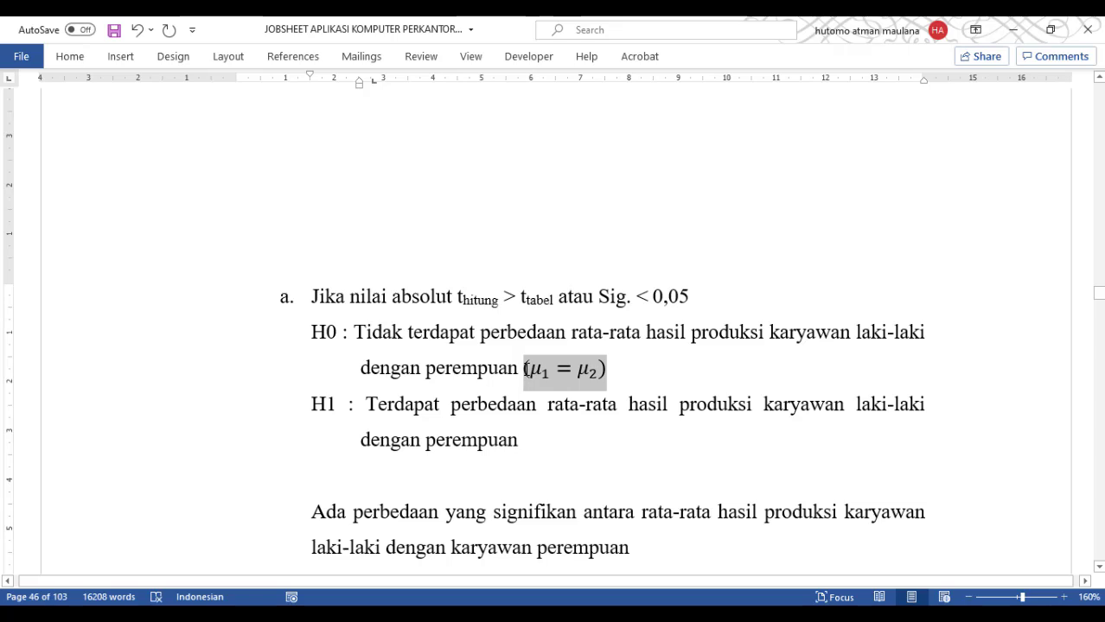
click(532, 437)
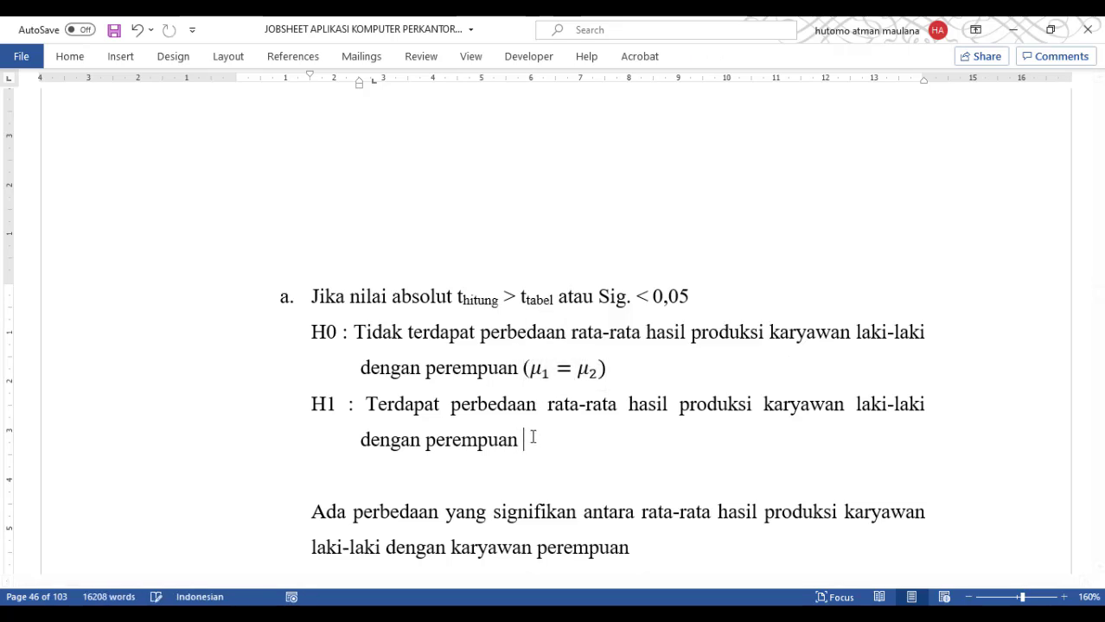
key(ctrl+v)
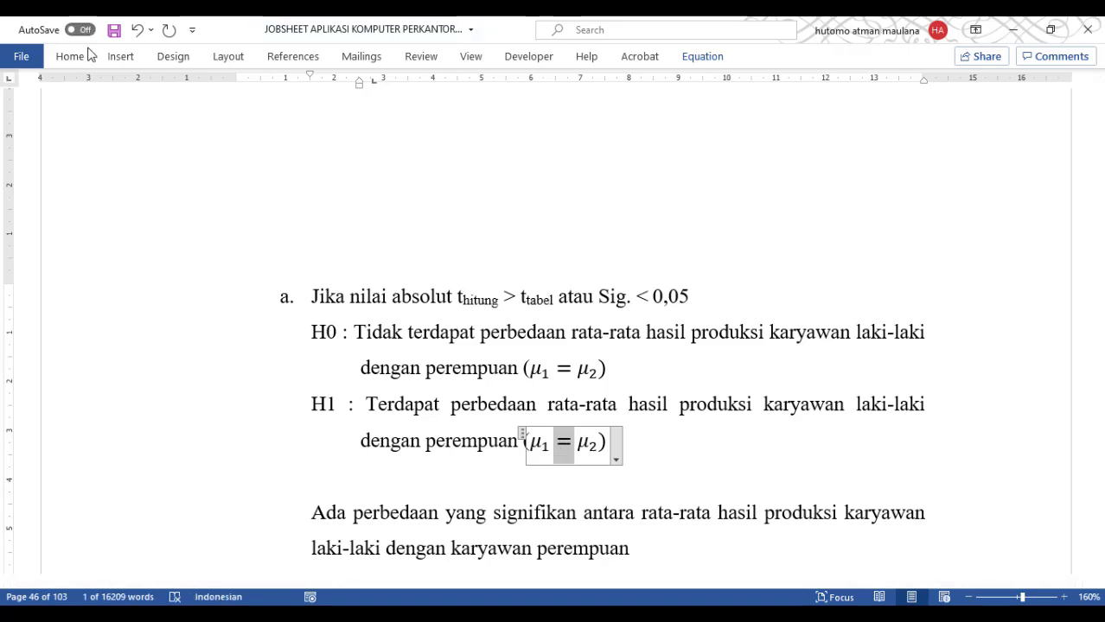
click(697, 61)
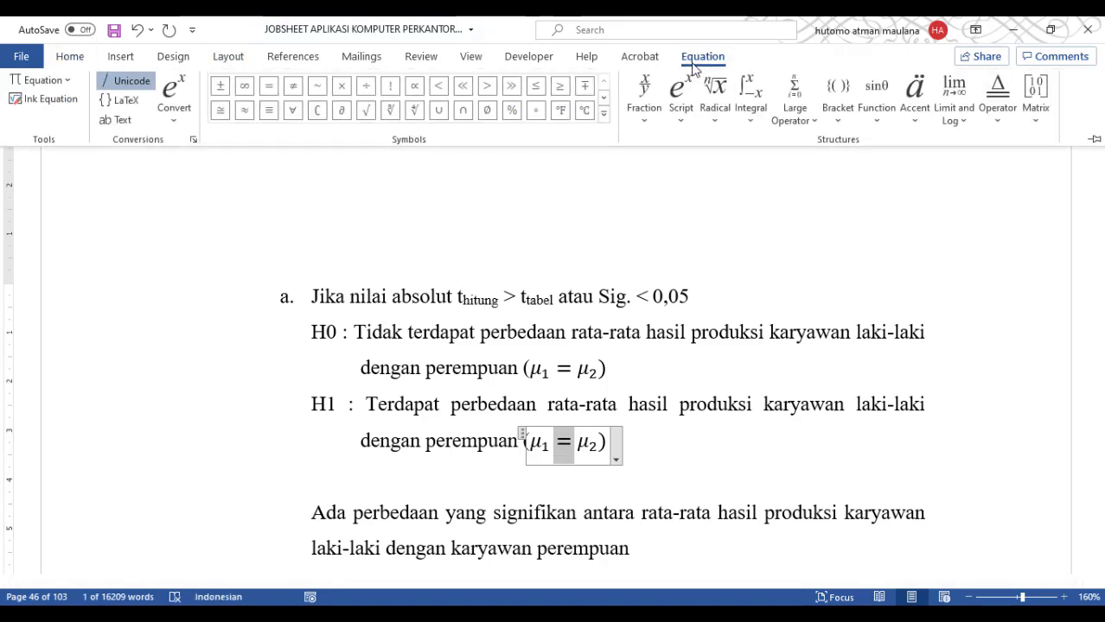
click(294, 89)
click(654, 367)
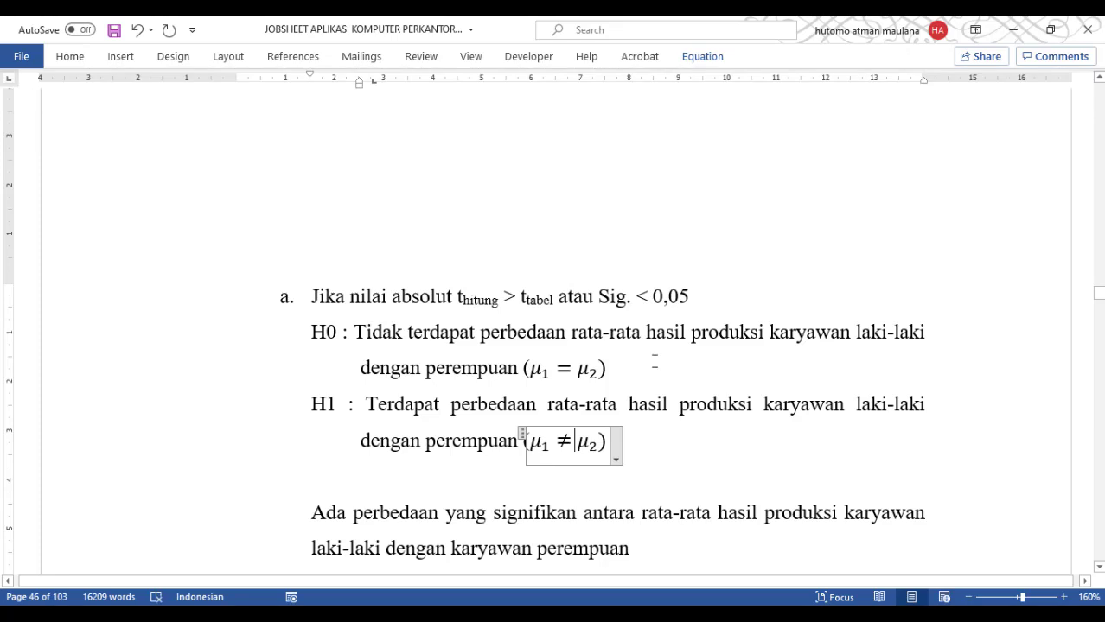
Enter "H0 ditolak jika p-value (Sig.)" on the empty line below the H1 statement
scroll(327, 431, down, 3)
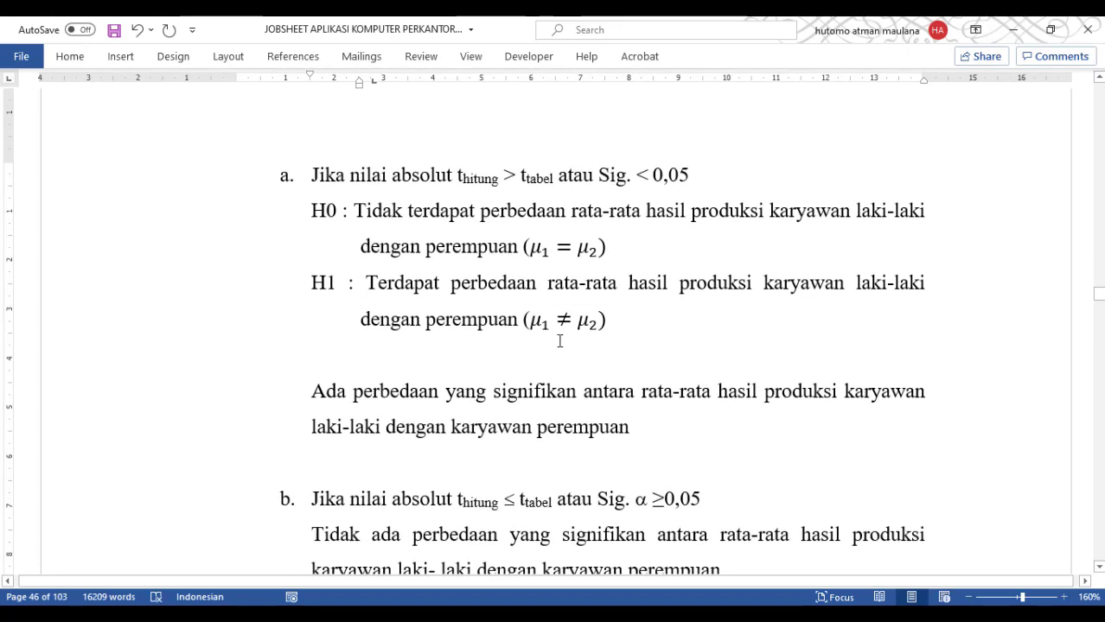
click(344, 358)
text(H0)
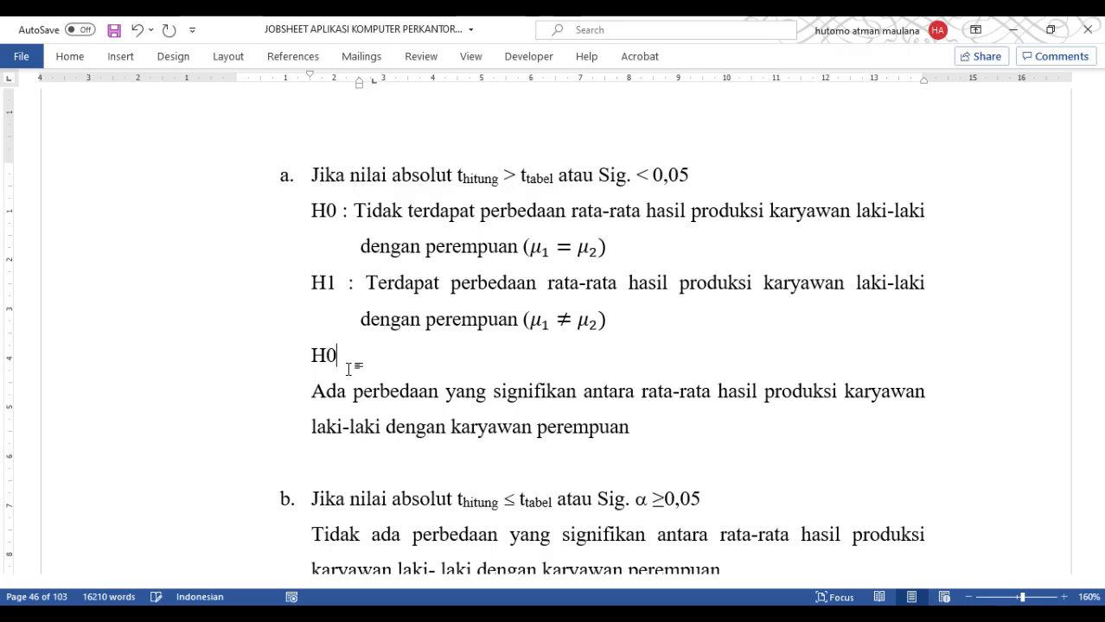
text( ditolak jika p)
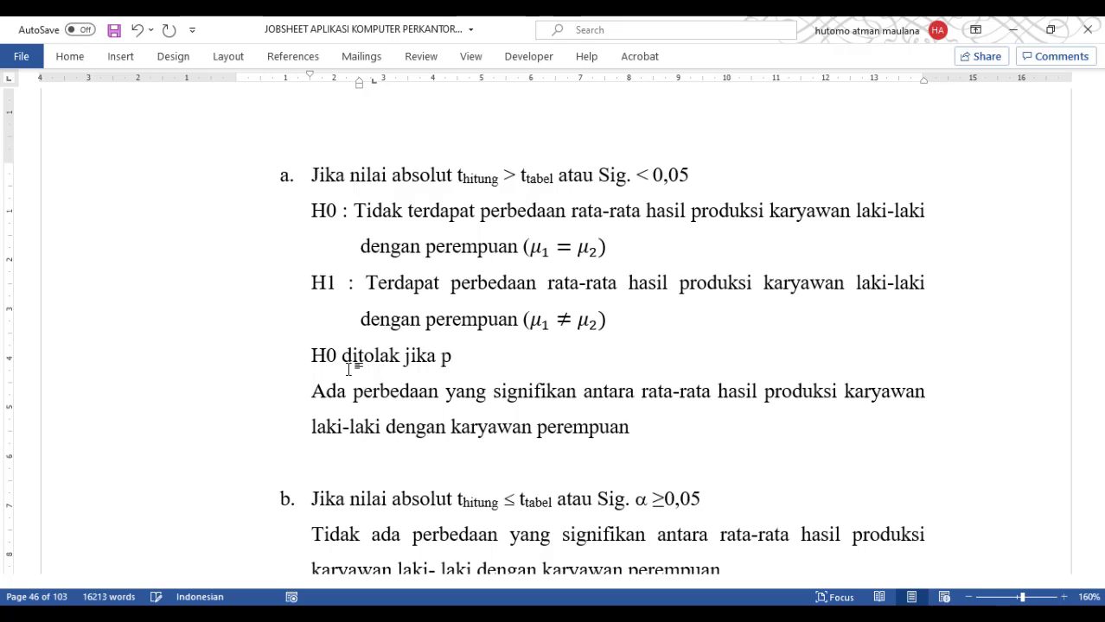
key(BackSpace)
text(p-value (Sig.))
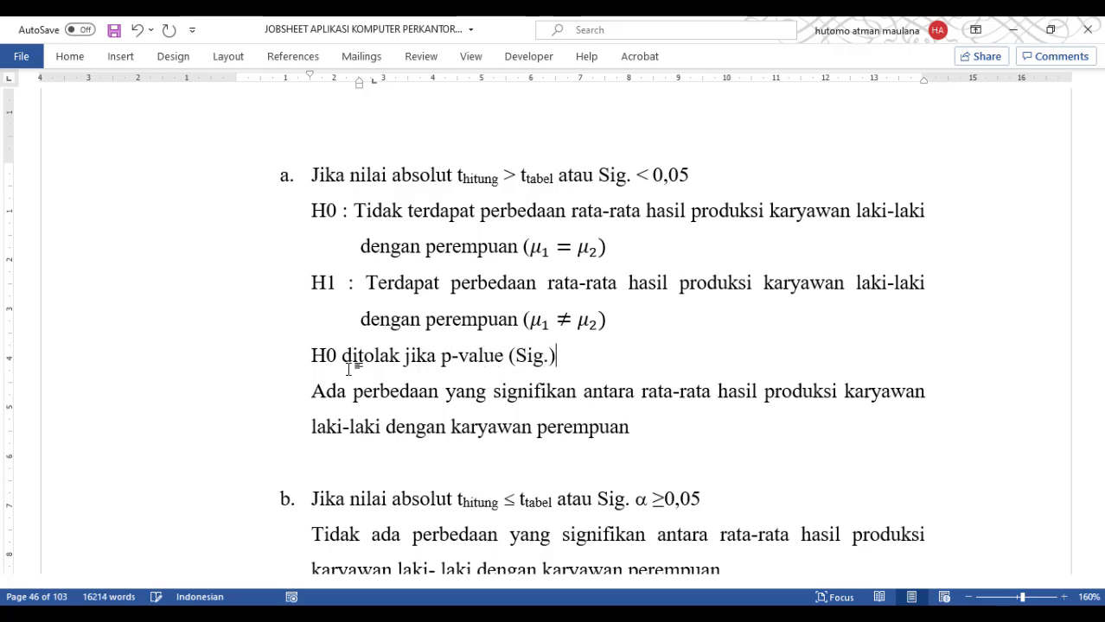
Check the Sig. (2-tailed) column of the Independent Samples Test table and add "<" to the H0 rejection rule
scroll(568, 322, up, 3)
scroll(567, 322, up, 8)
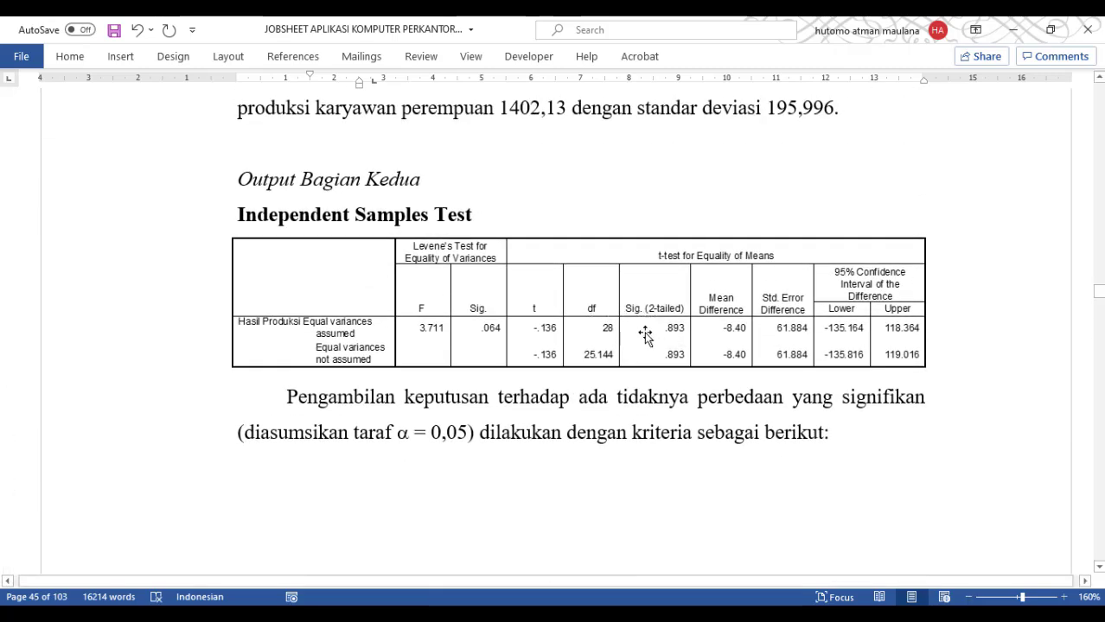
scroll(644, 363, down, 10)
scroll(643, 365, up, 1)
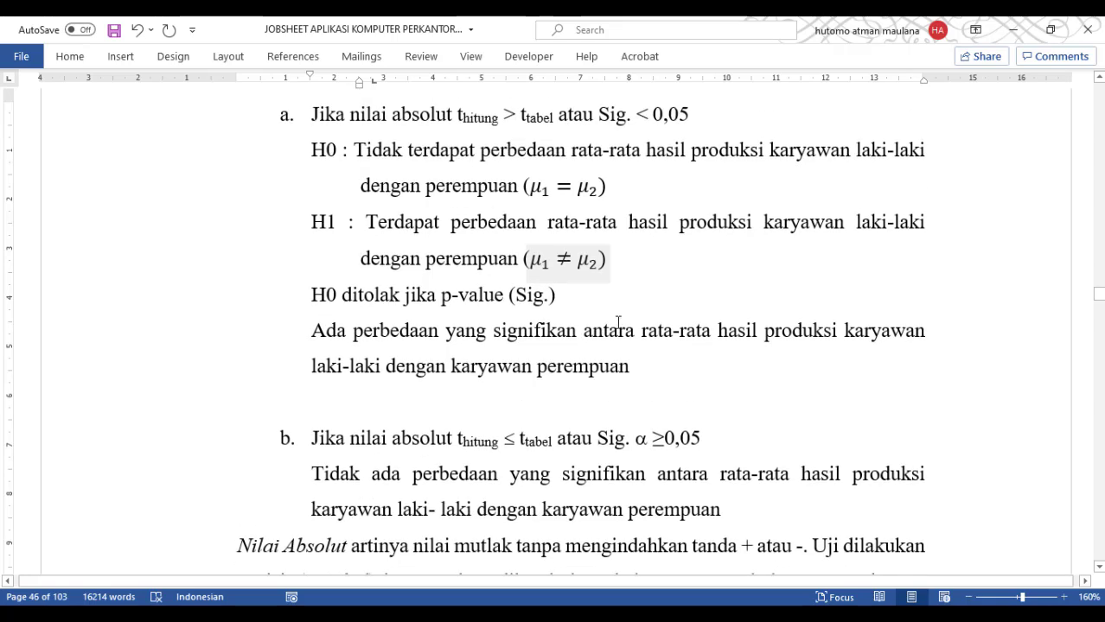
text(<)
click(558, 294)
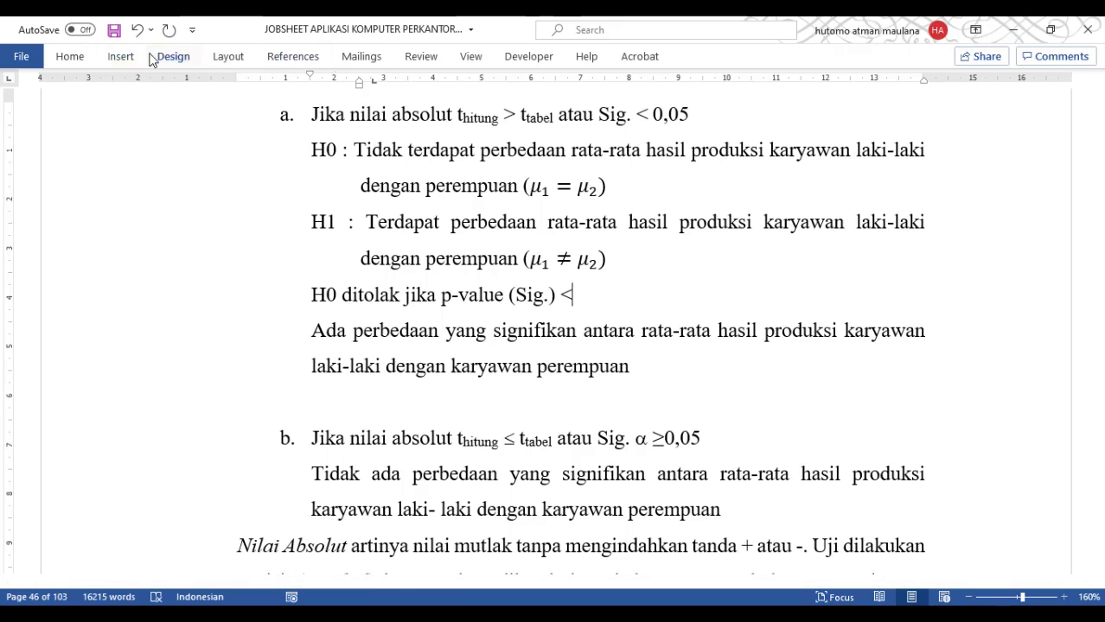
Insert the α symbol after "<" in the H0 rejection rule and complete it with "=0,05"
click(121, 57)
click(949, 99)
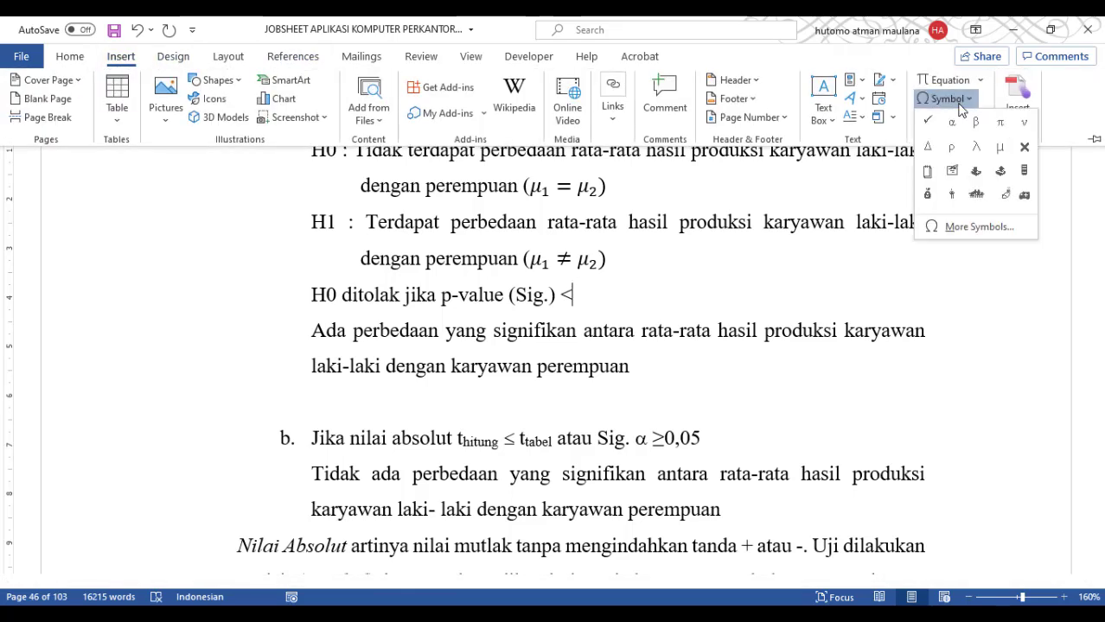
click(952, 122)
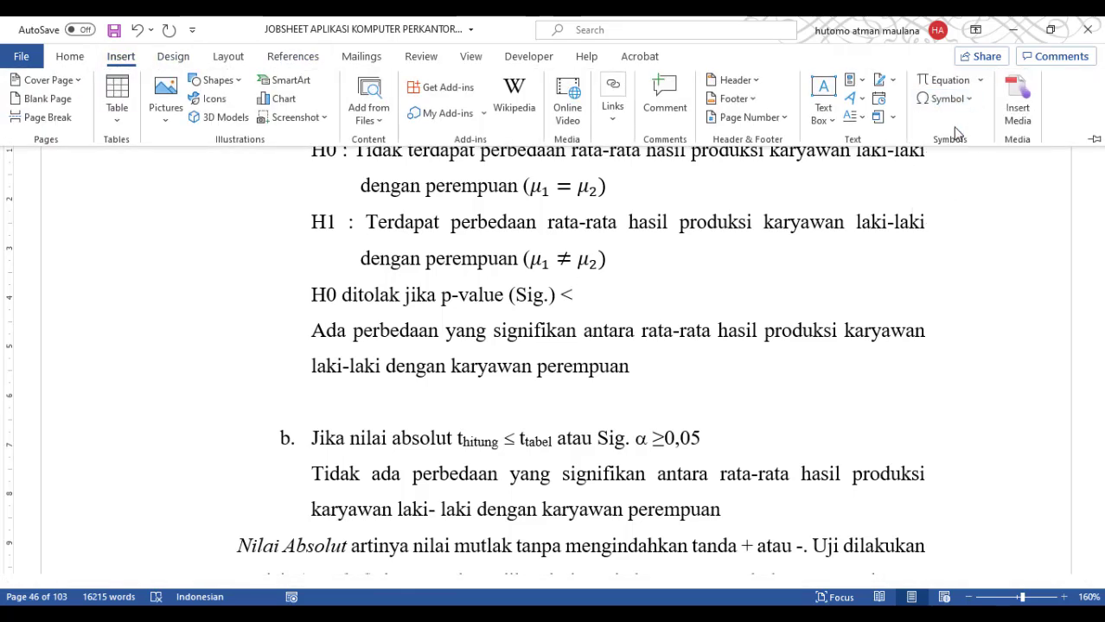
click(578, 303)
click(573, 297)
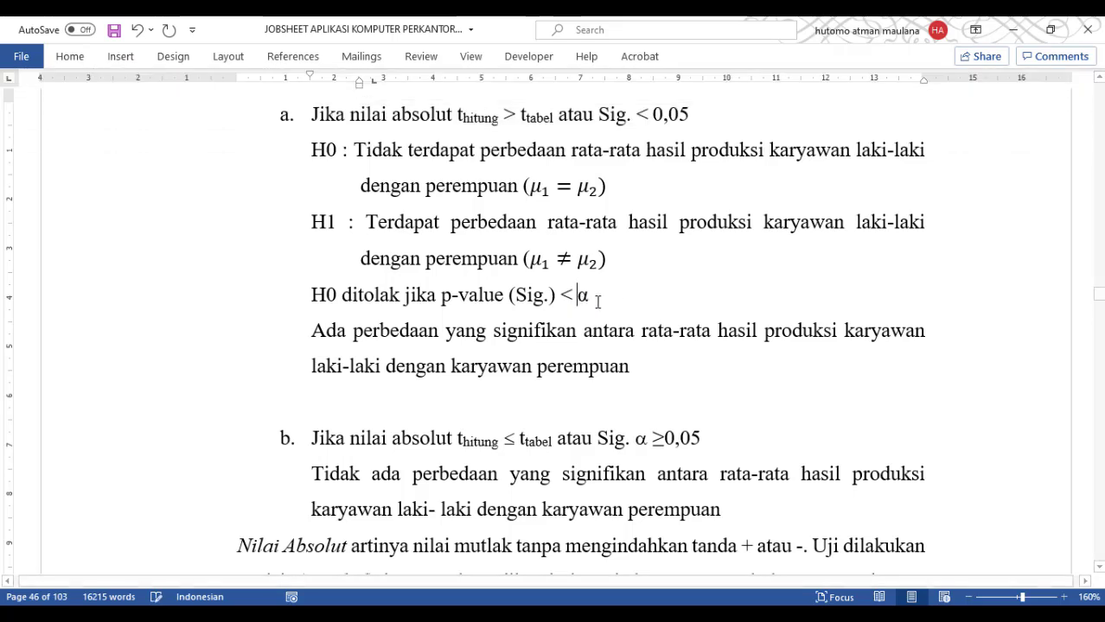
click(608, 301)
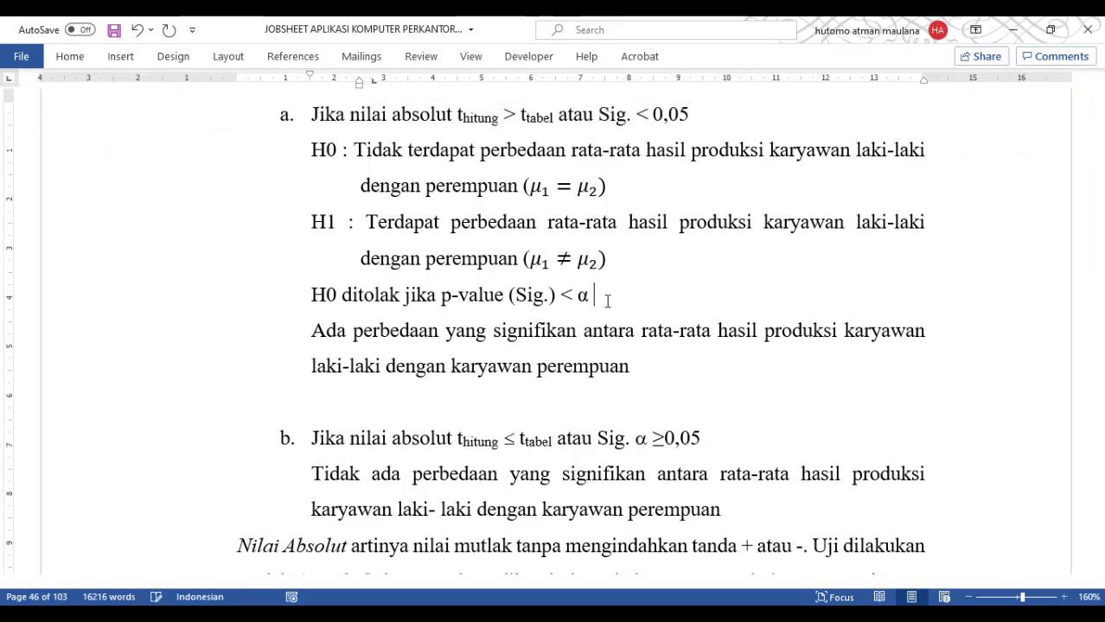
text(=0,05)
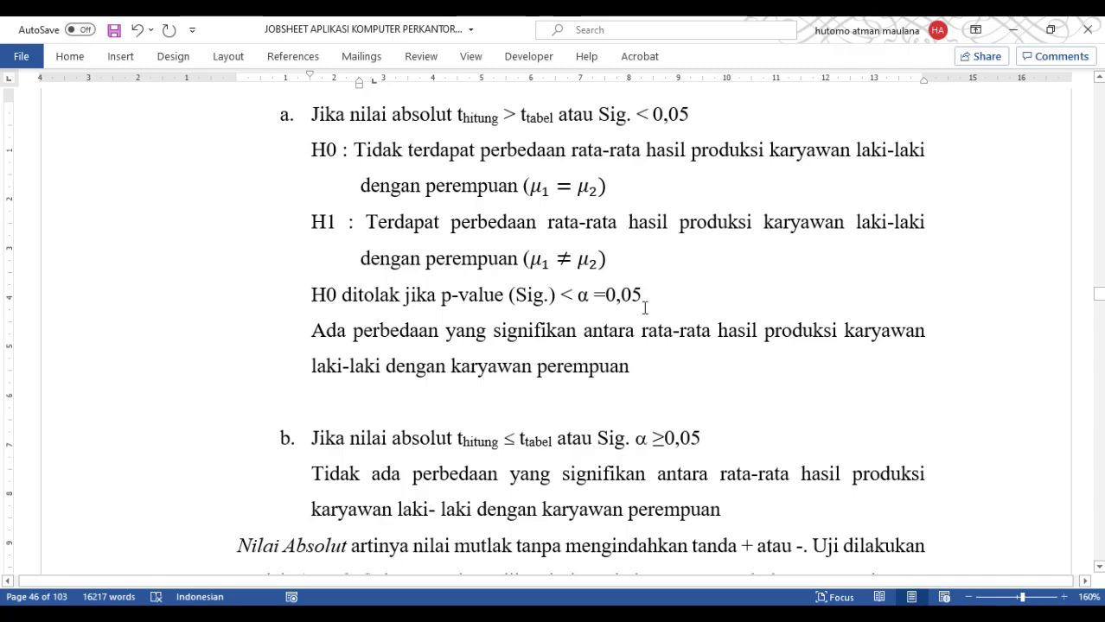
Start a new line below the H0 rejection rule and review the Independent Samples Test table's significance values
key(Return)
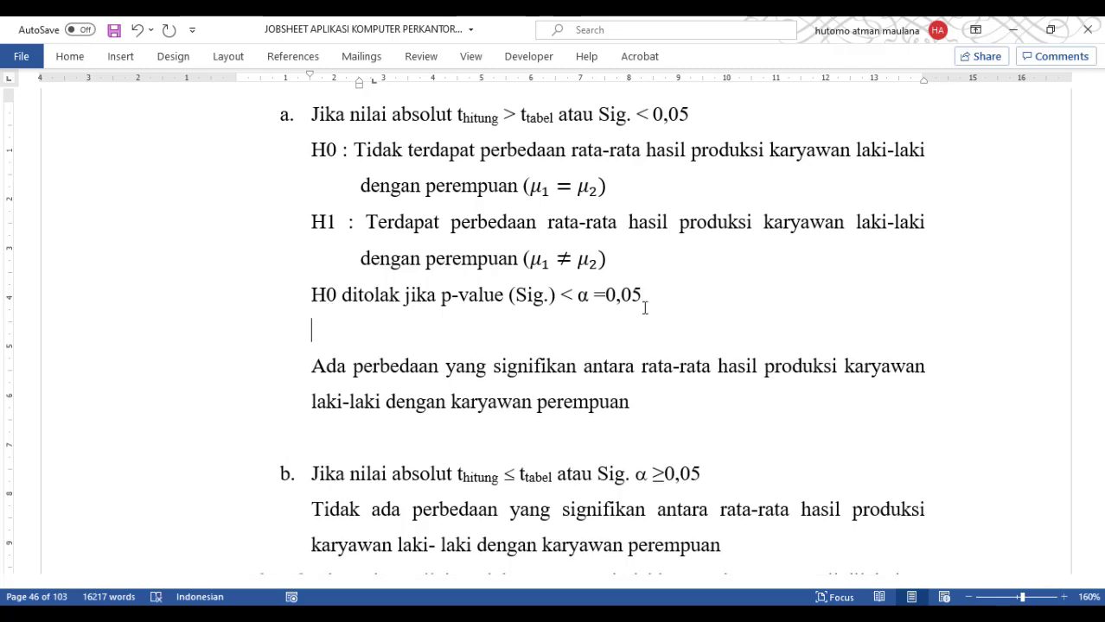
scroll(644, 308, up, 3)
scroll(644, 308, up, 3)
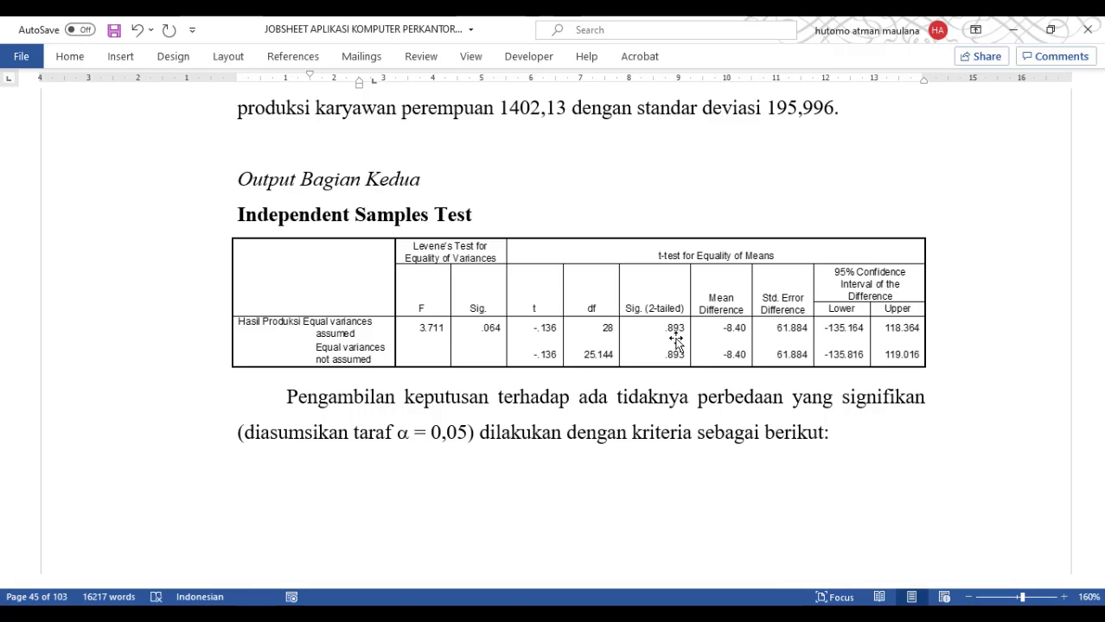
scroll(676, 343, down, 10)
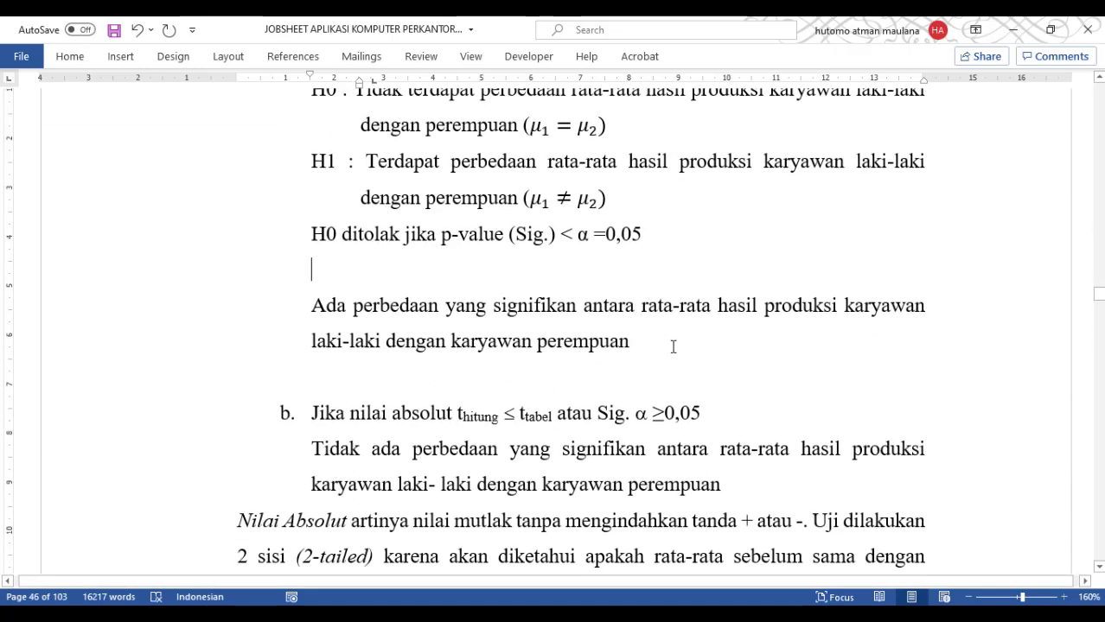
Remove the empty line between the H0 rejection rule and the "Ada perbedaan yang signifikan" paragraph
scroll(672, 346, up, 3)
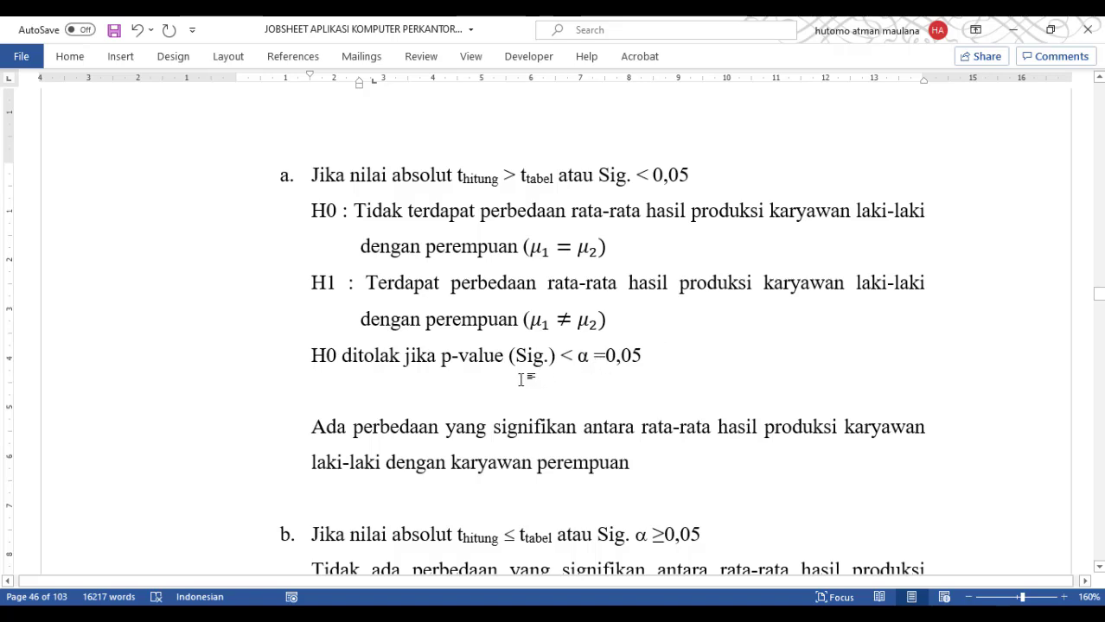
key(Delete)
Review criterion b, the Konsultasi Tabel conclusion comparing t and Sig. values, and the Group Statistics output explanation in the jobsheet
scroll(547, 395, down, 2)
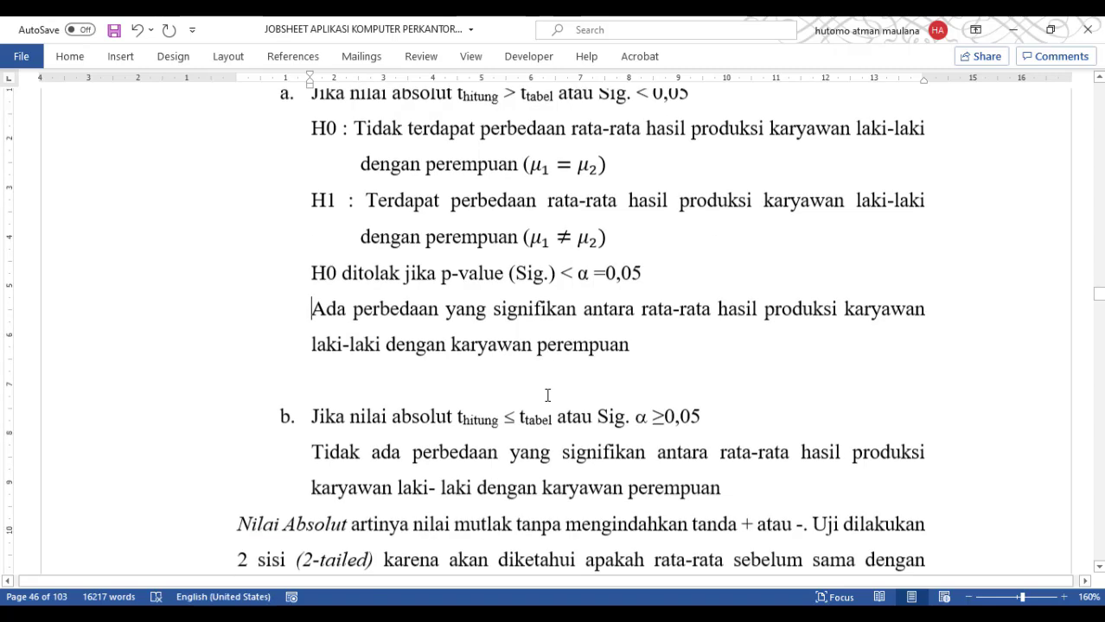
scroll(547, 395, down, 2)
scroll(544, 392, down, 3)
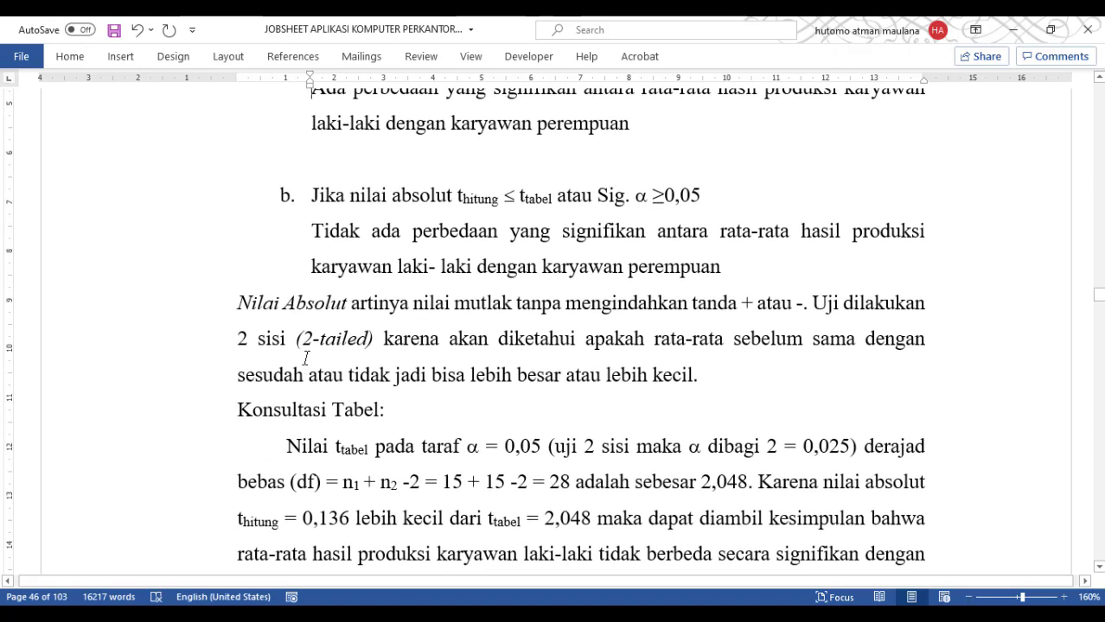
scroll(312, 369, up, 3)
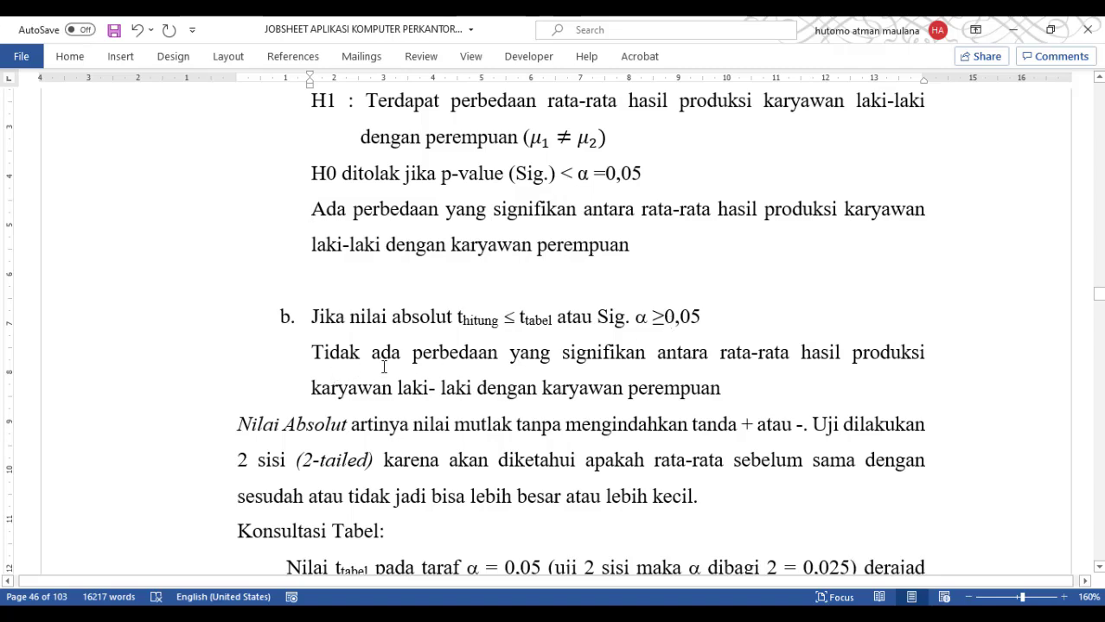
scroll(412, 369, down, 6)
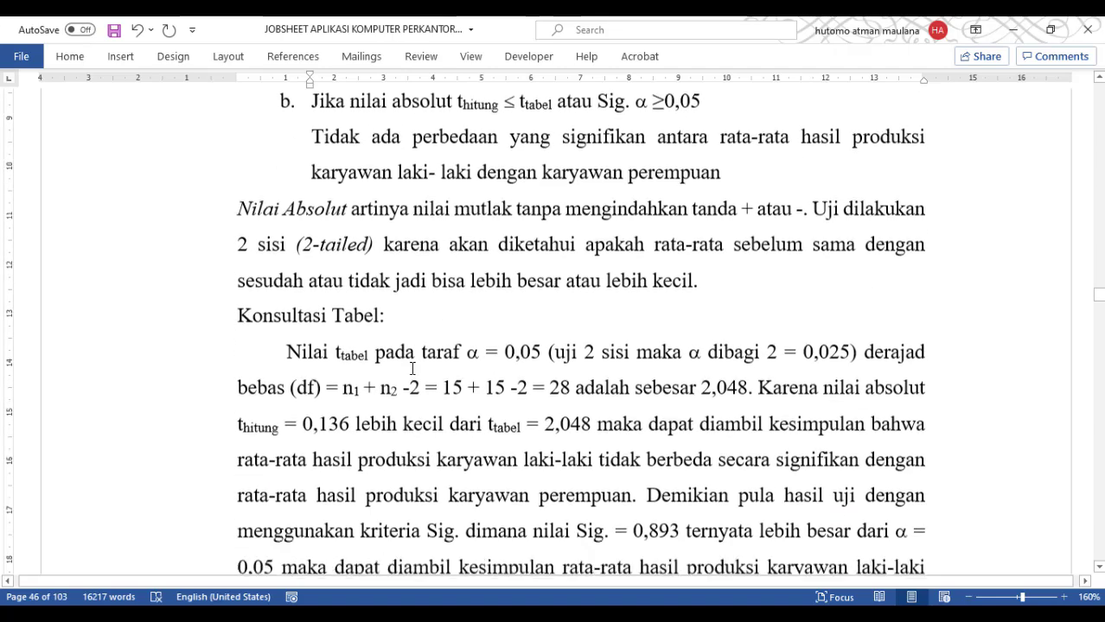
scroll(412, 369, up, 2)
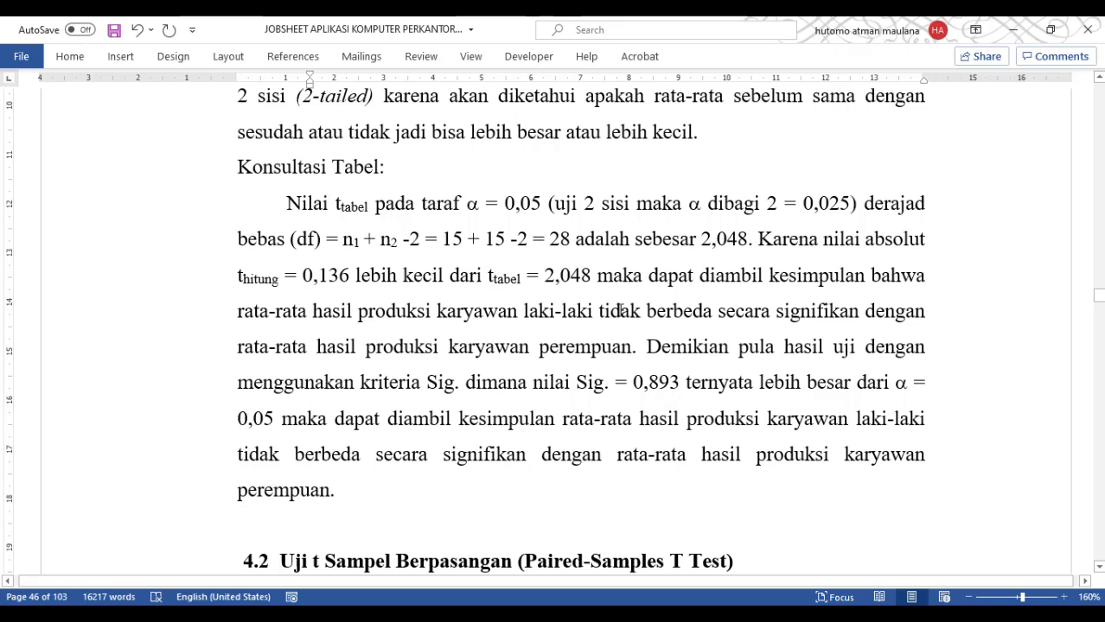
scroll(620, 309, down, 1)
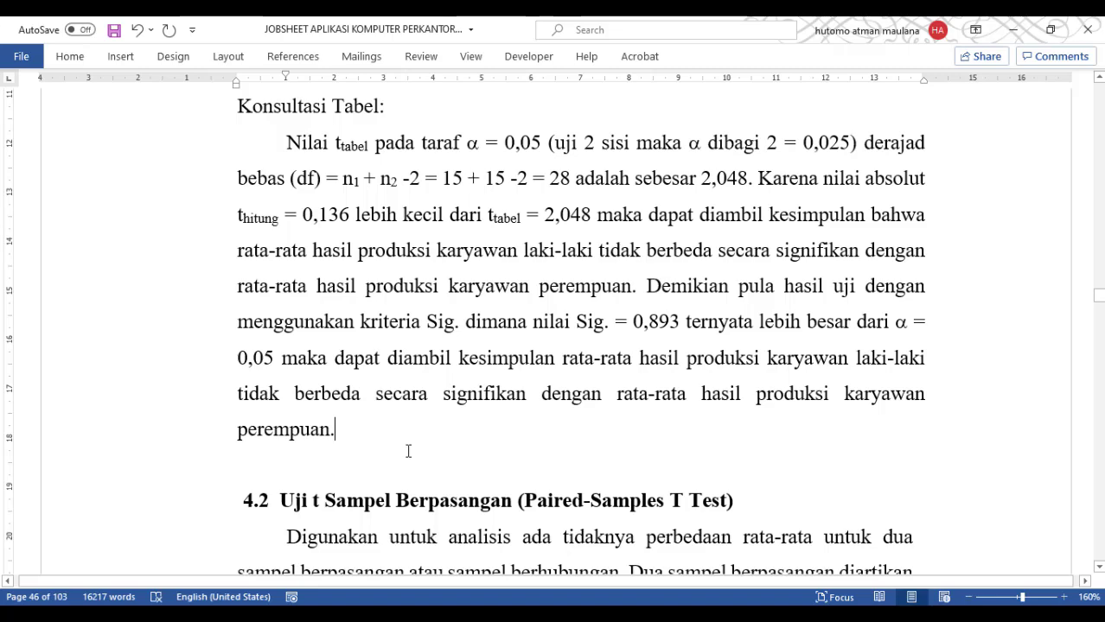
scroll(408, 455, up, 1)
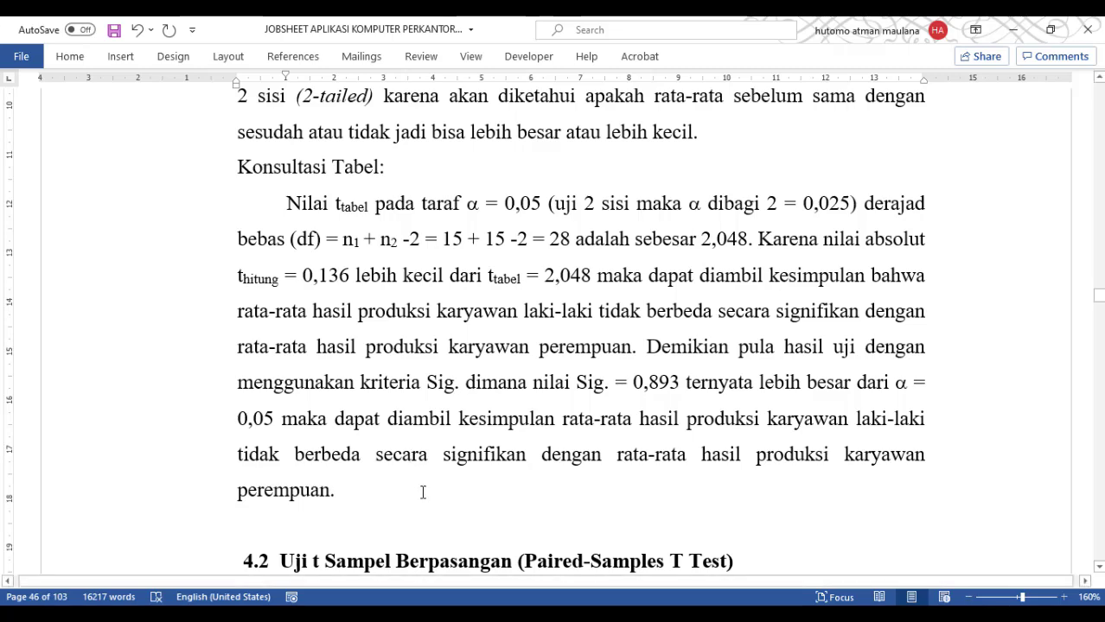
scroll(422, 492, up, 10)
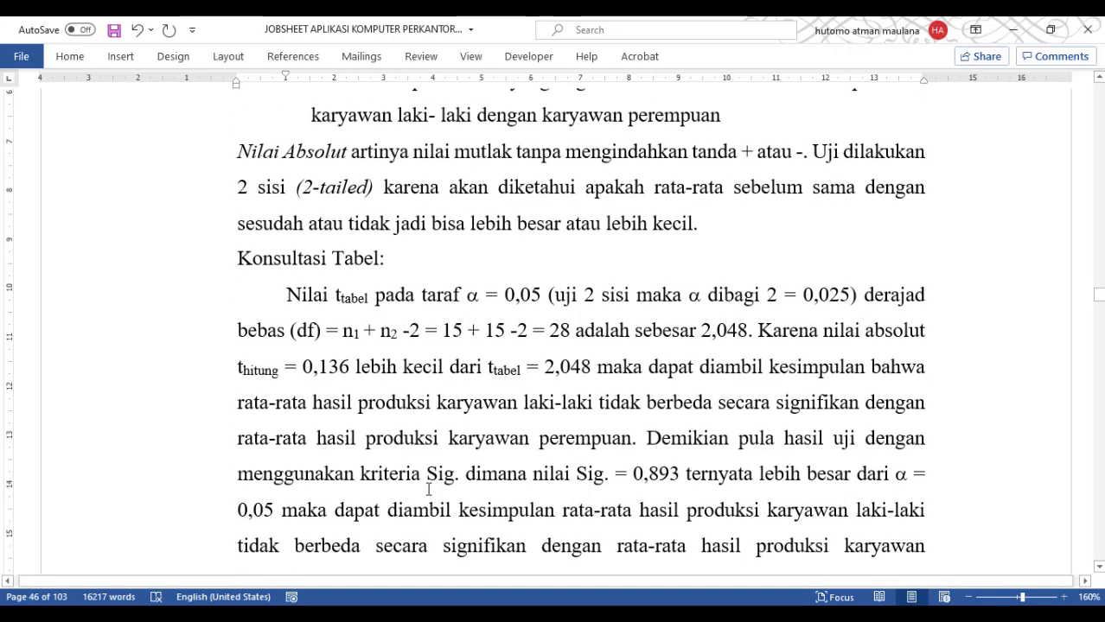
scroll(427, 489, up, 8)
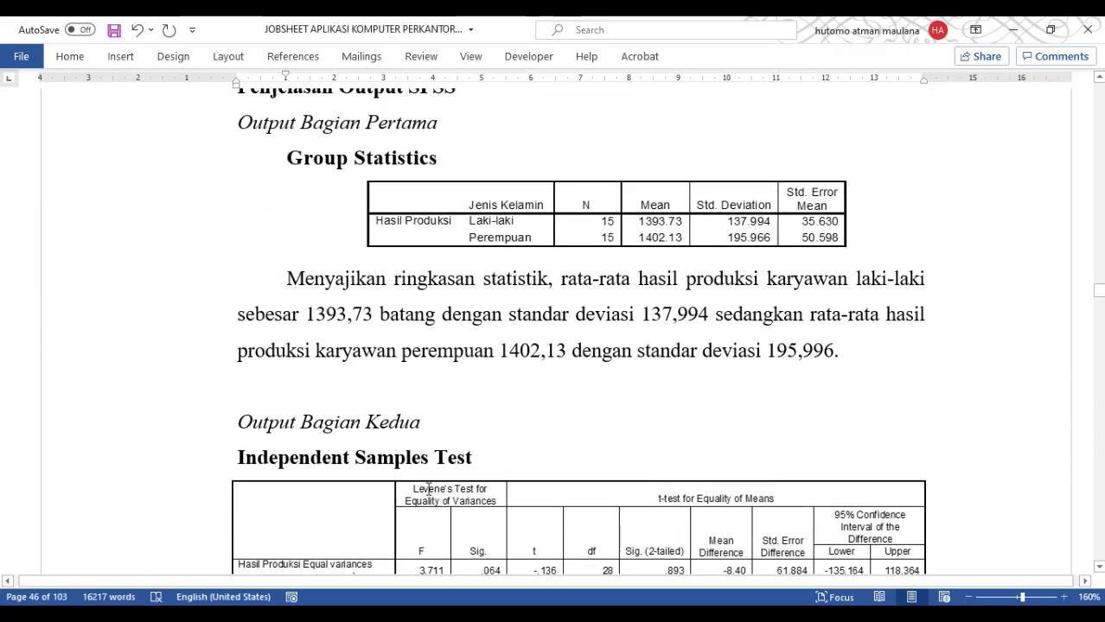
scroll(428, 490, down, 15)
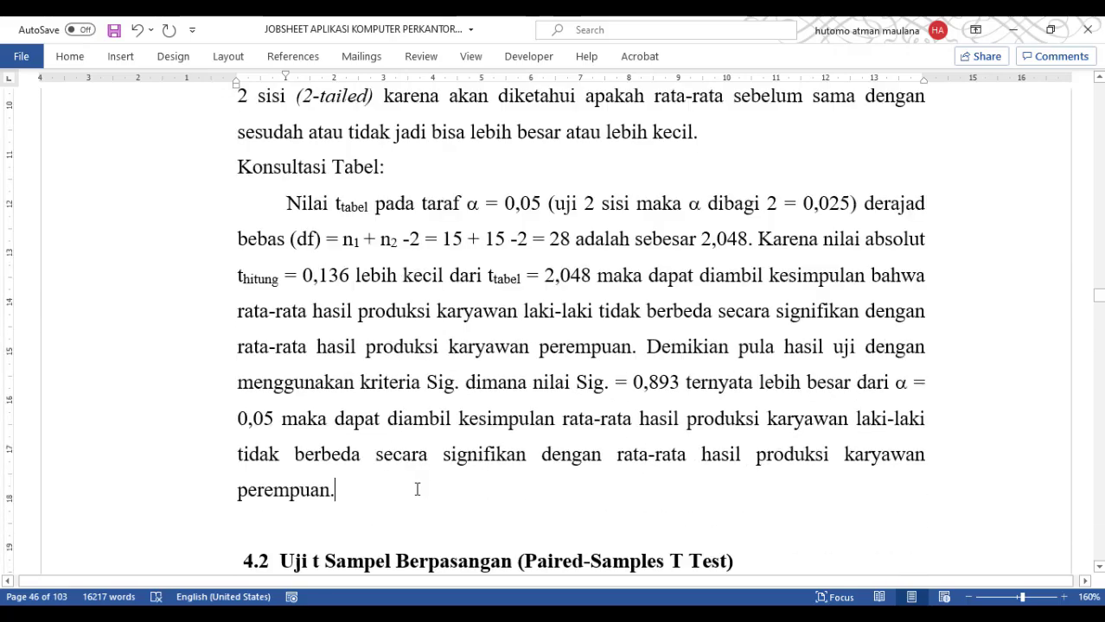